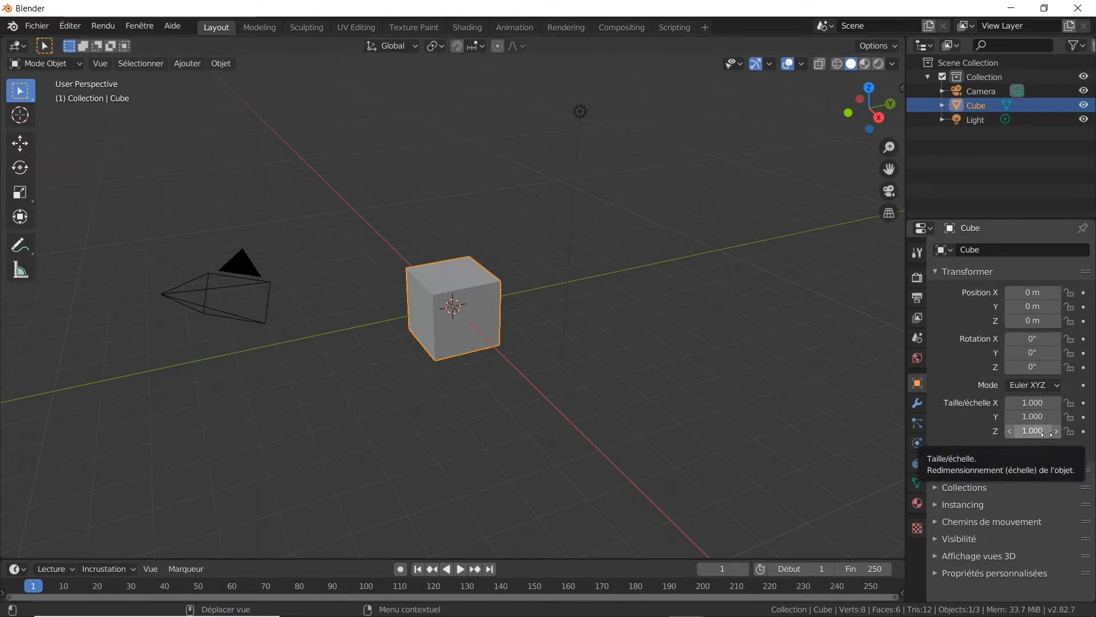
Insert a single keyframe on the cube's Z scale at frame 1 and turn the enlarged timeline area into a Graph Editor
right_click(1046, 434)
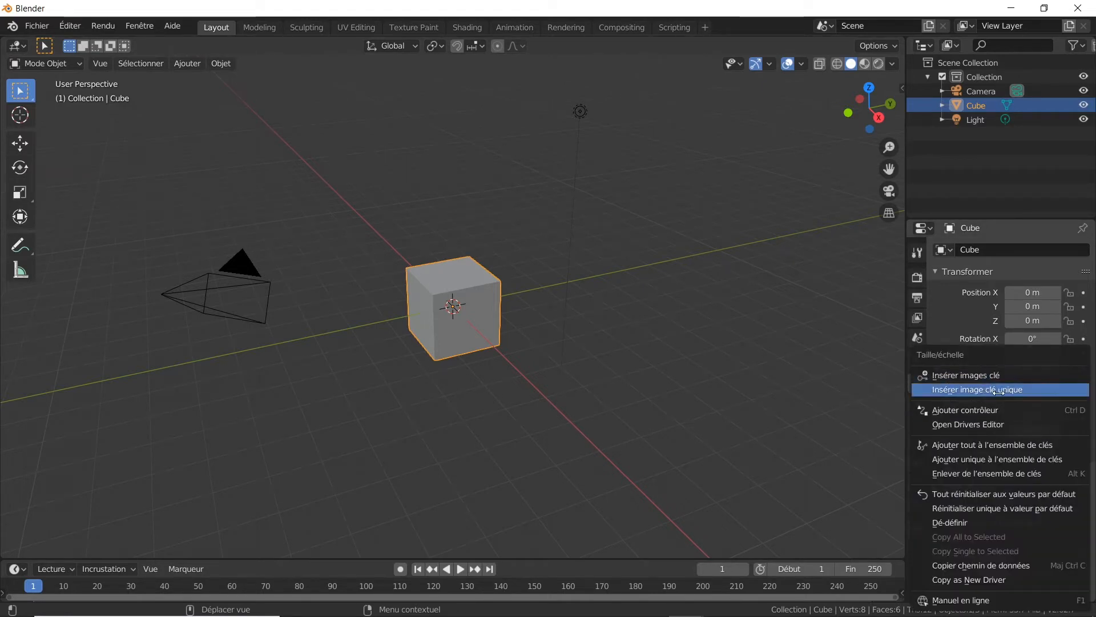
left_click(999, 392)
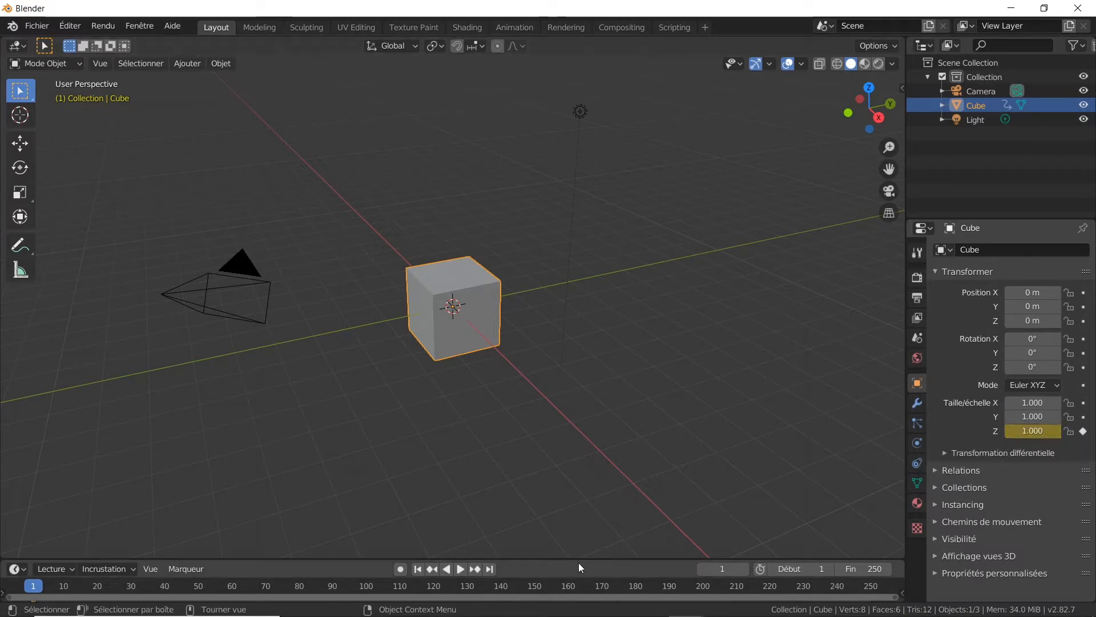
left_click_drag(578, 559, 572, 438)
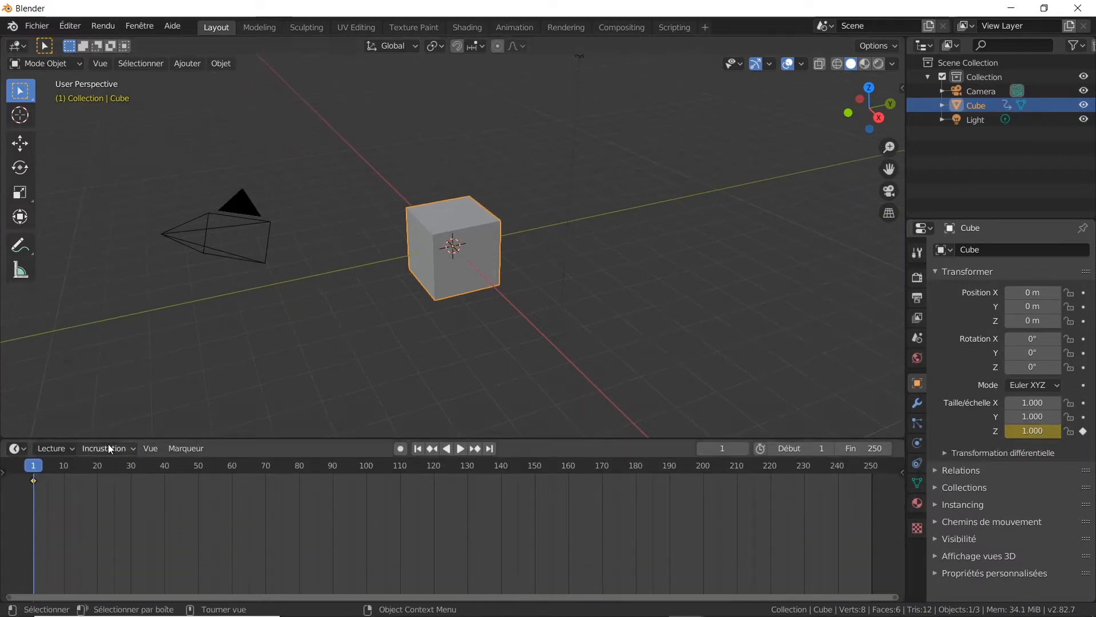
left_click(29, 451)
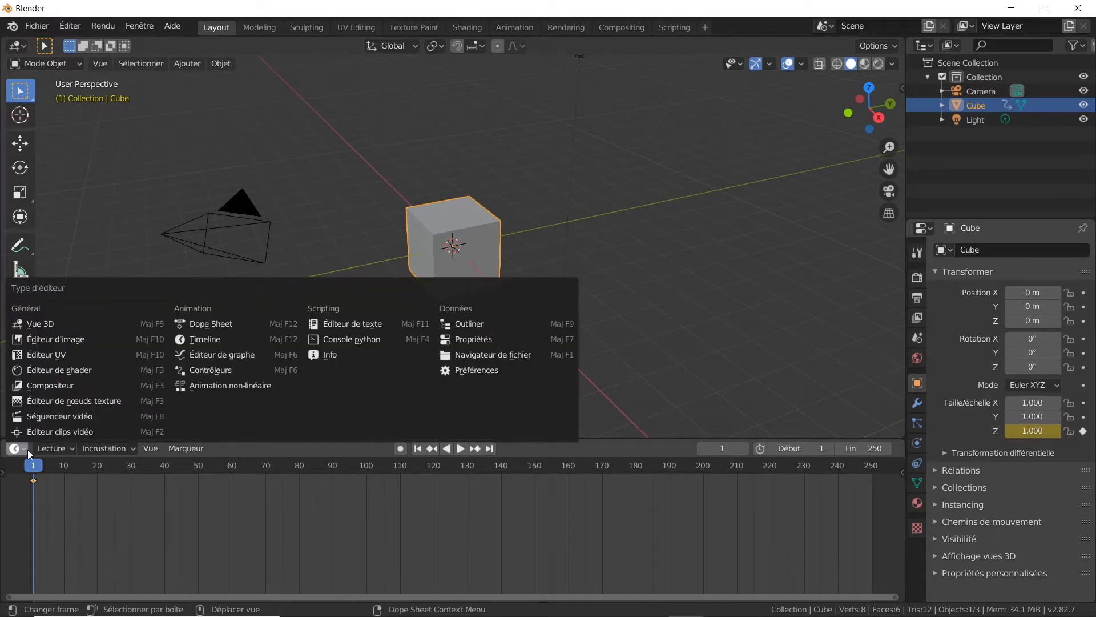
left_click(227, 351)
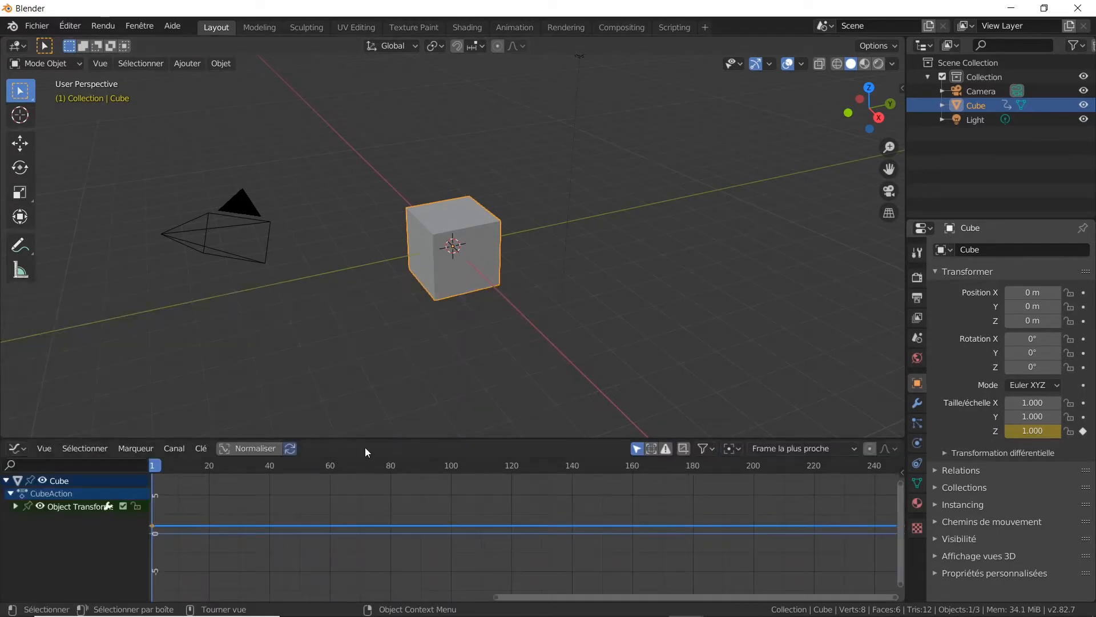
left_click_drag(366, 440, 357, 333)
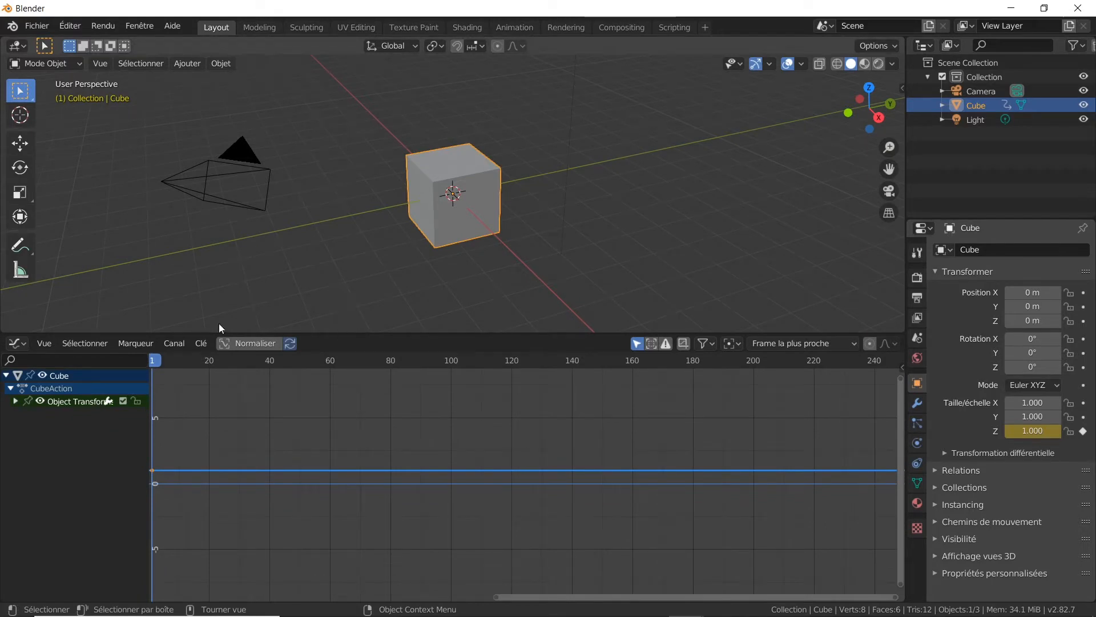
Bake the sound file Medusa.mp3 from the 1__Demo folder into the cube's Z scale F-curve with the default settings
left_click(199, 343)
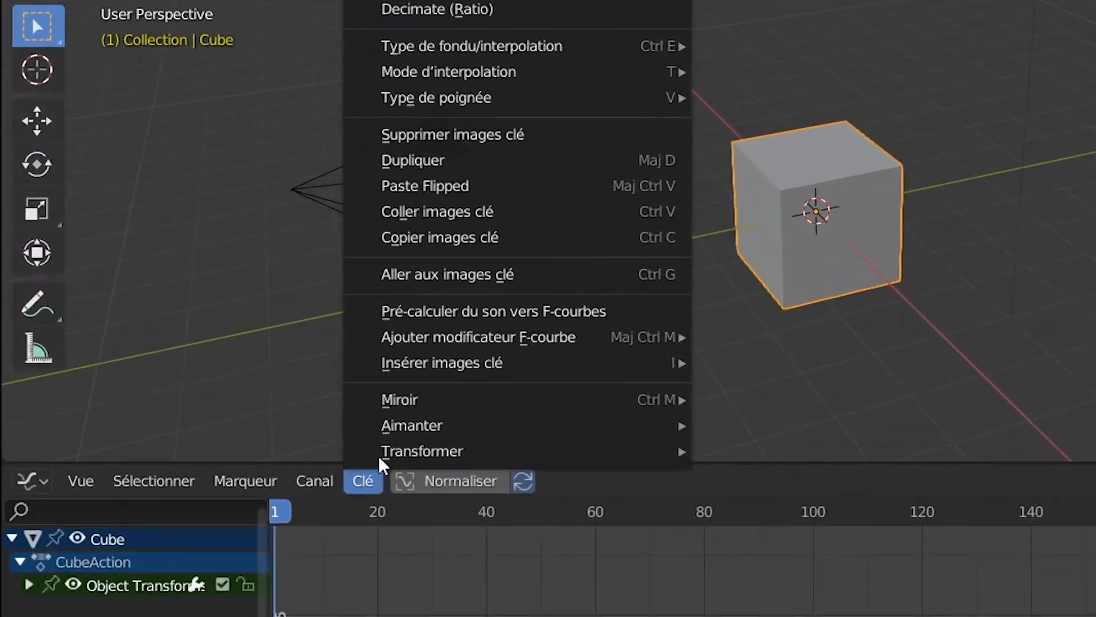
left_click(464, 315)
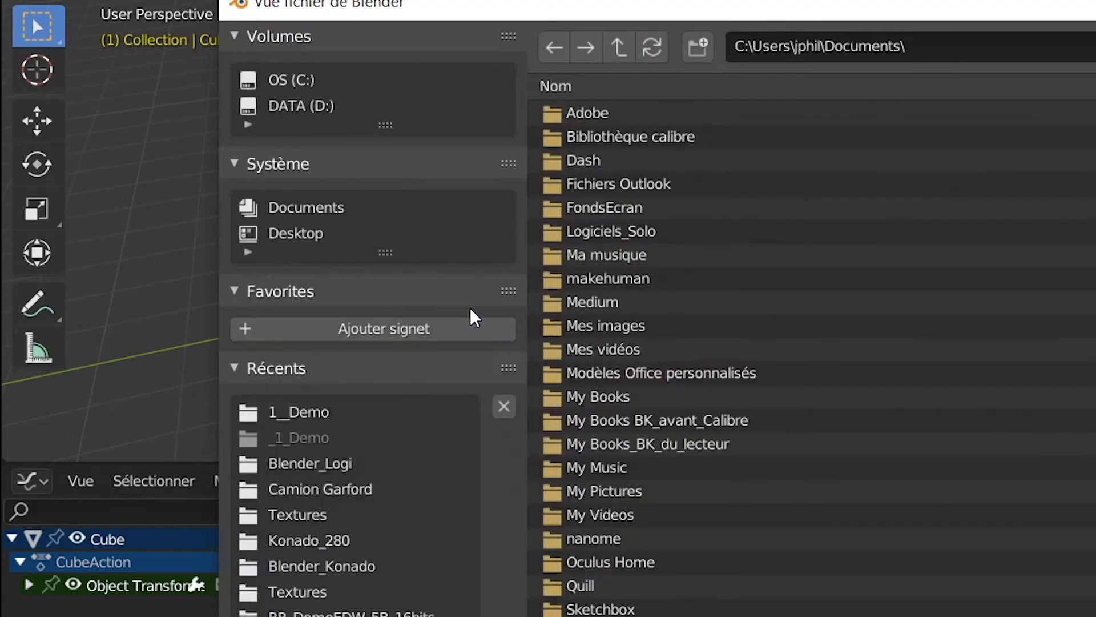
left_click(293, 411)
left_click(626, 111)
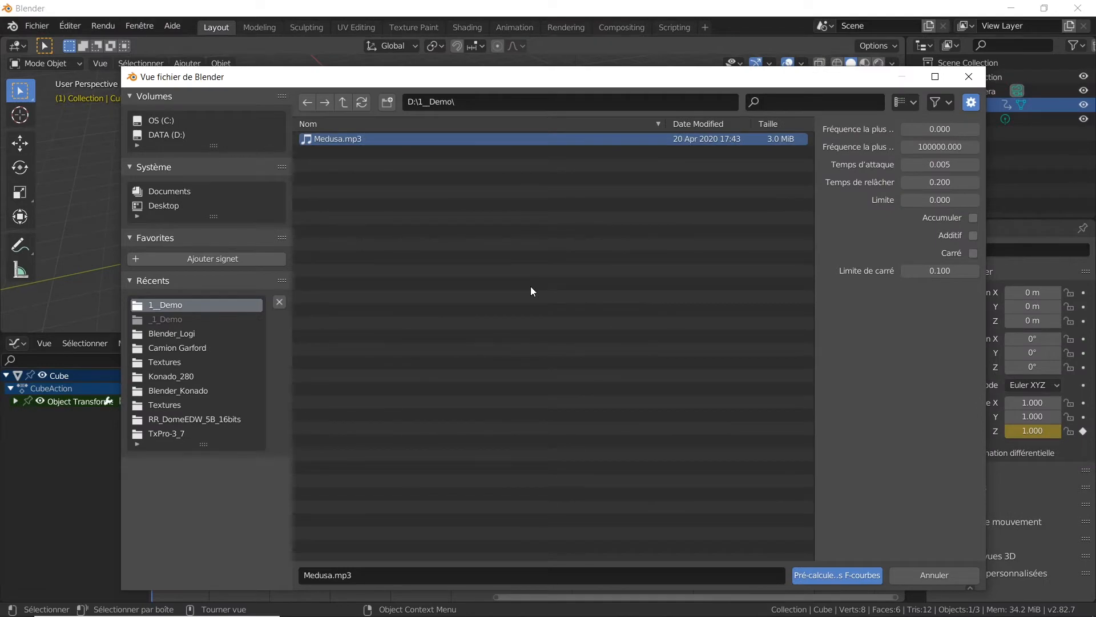
left_click(858, 576)
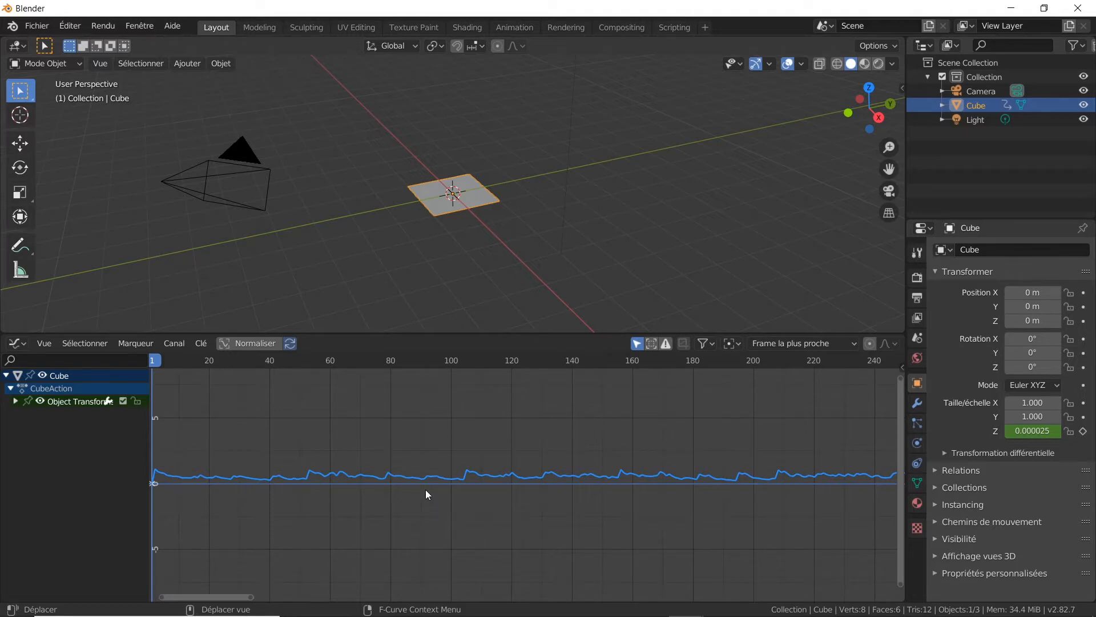
Play the cube's animation to check its scaling, stop it and return to frame 1
key("space")
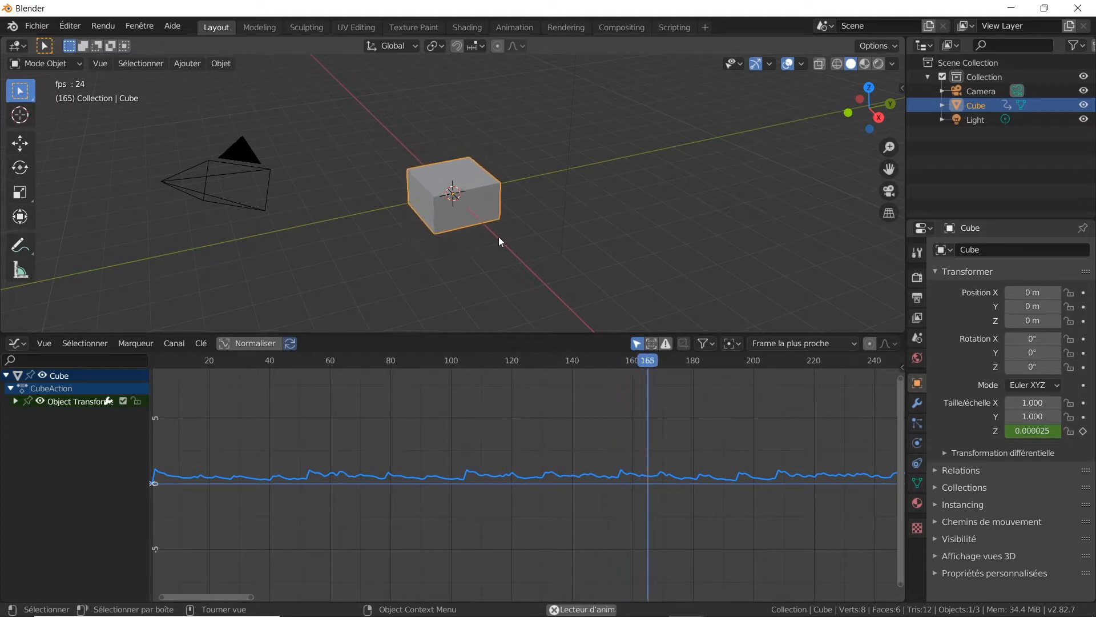
key("space")
left_click_drag(673, 359, 153, 371)
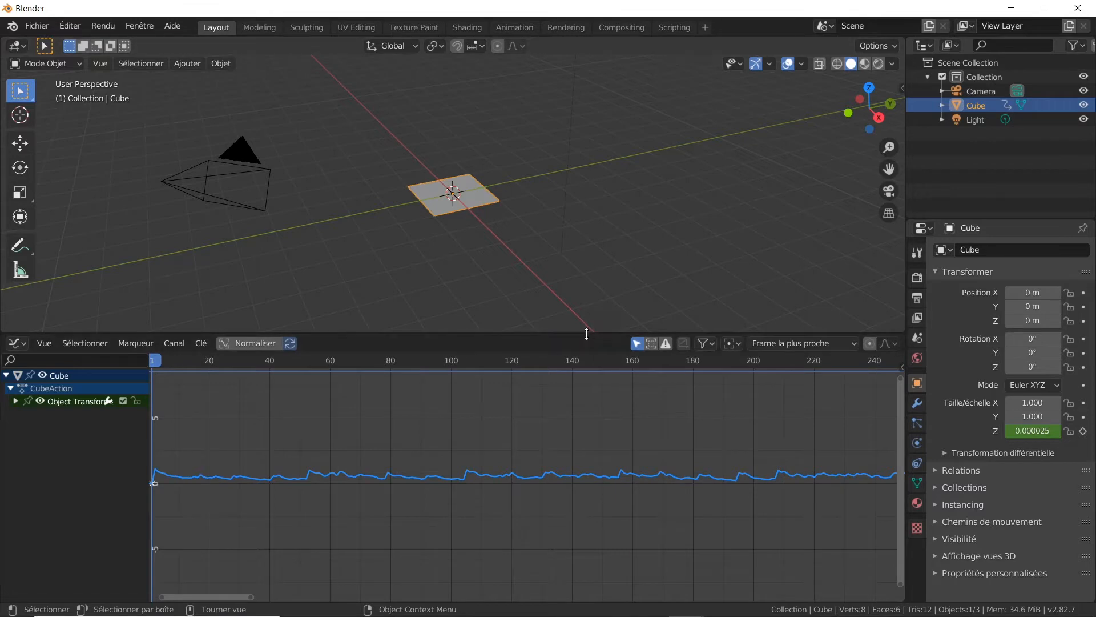
Shrink the Graph Editor, split the 3D viewport horizontally and set the new lower area to the Video Sequencer
left_click_drag(586, 333, 588, 508)
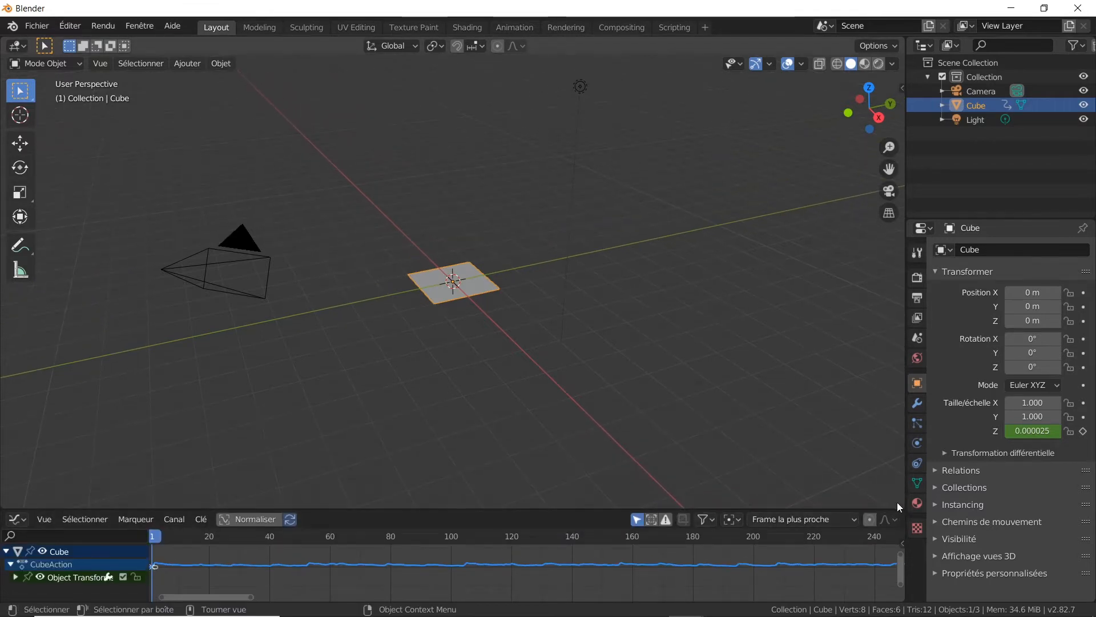
left_click_drag(899, 504, 857, 315)
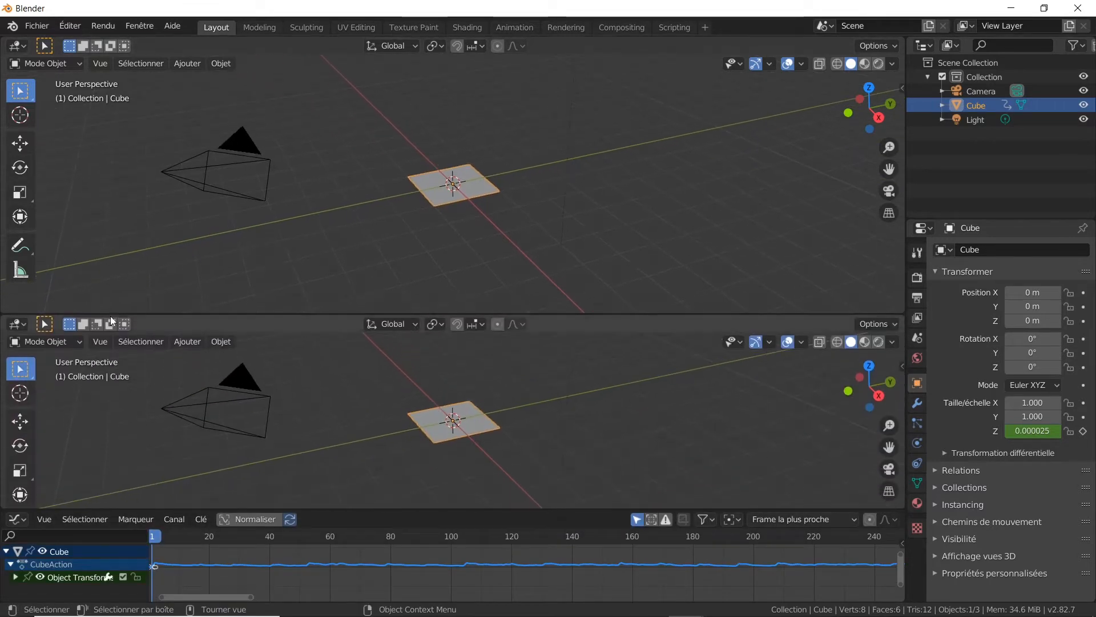
left_click(19, 330)
left_click(69, 472)
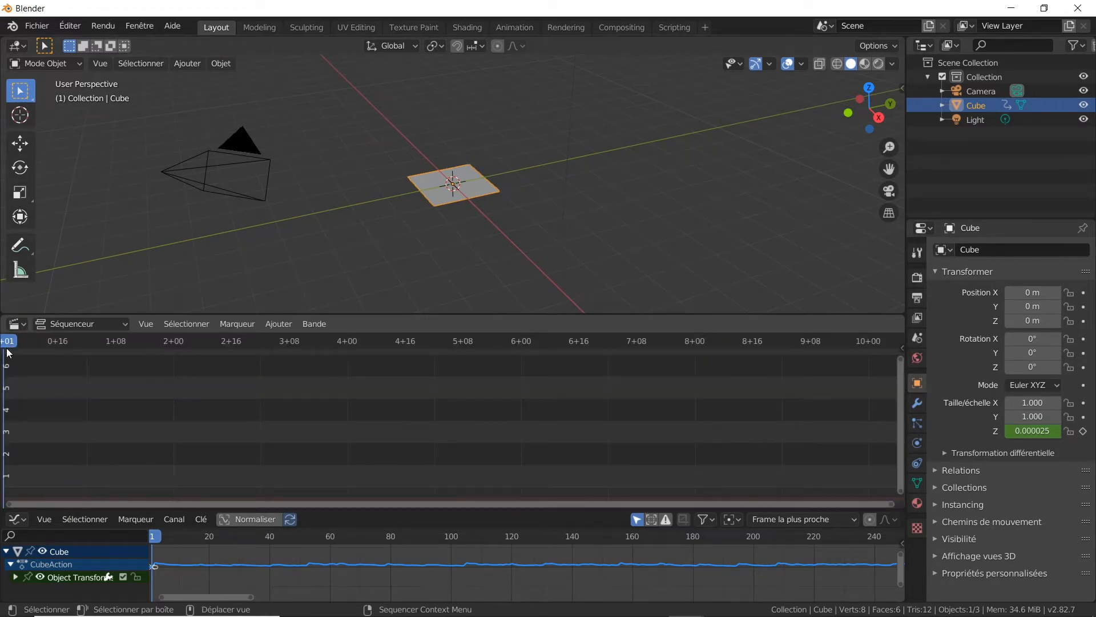
Add Medusa.mp3 from the 1__Demo folder as a sound strip at frame 1 on channel 2 of the sequencer
left_click(280, 323)
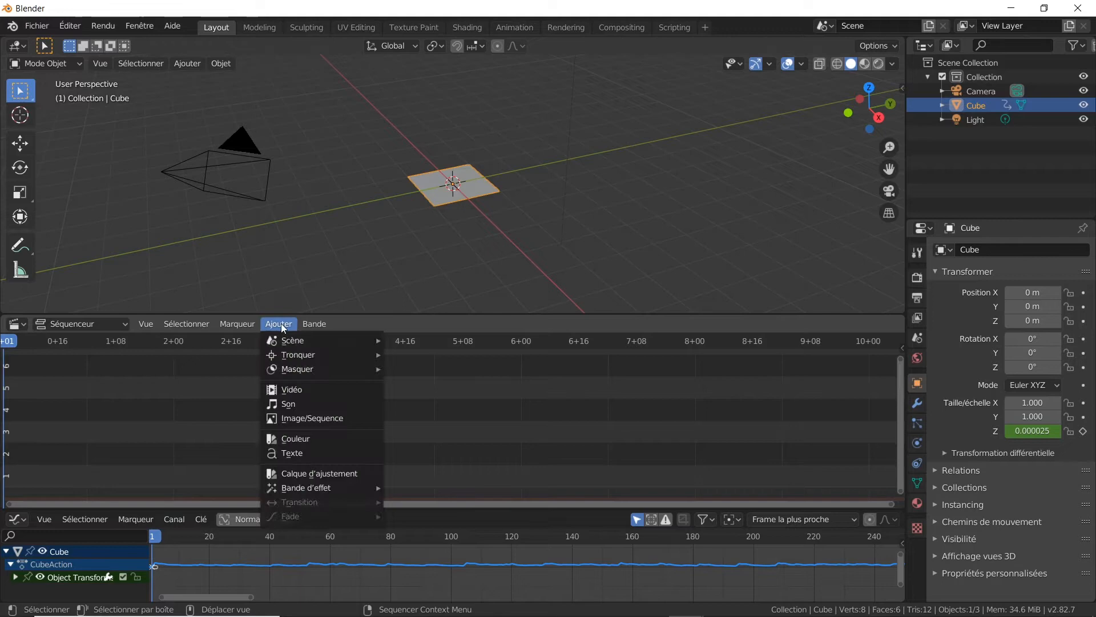
left_click(285, 404)
left_click(179, 307)
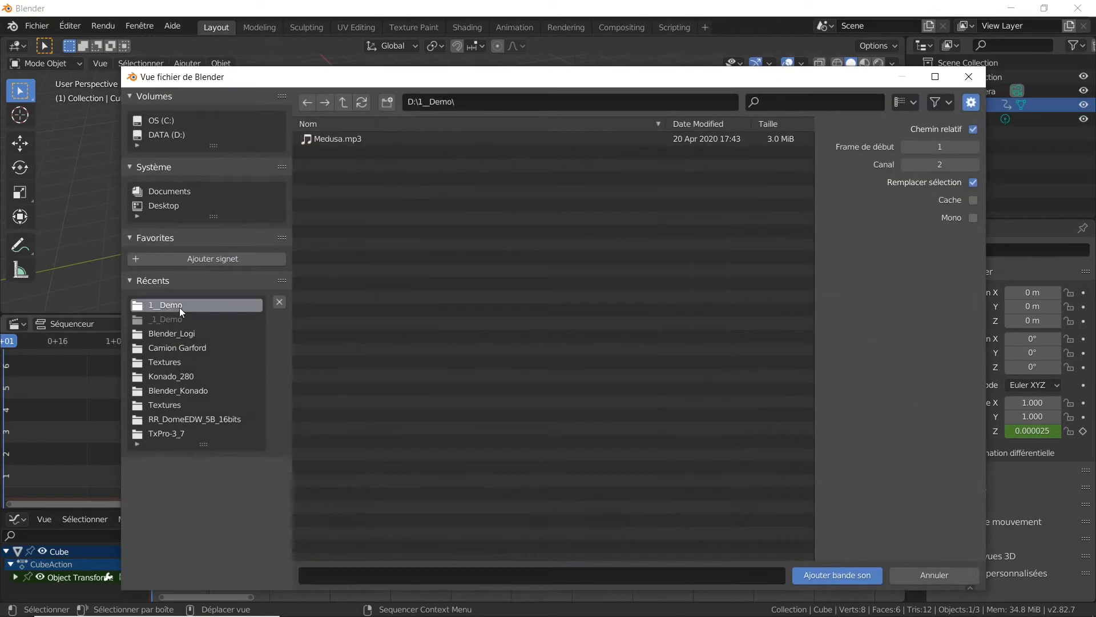
left_click(357, 140)
left_click(820, 574)
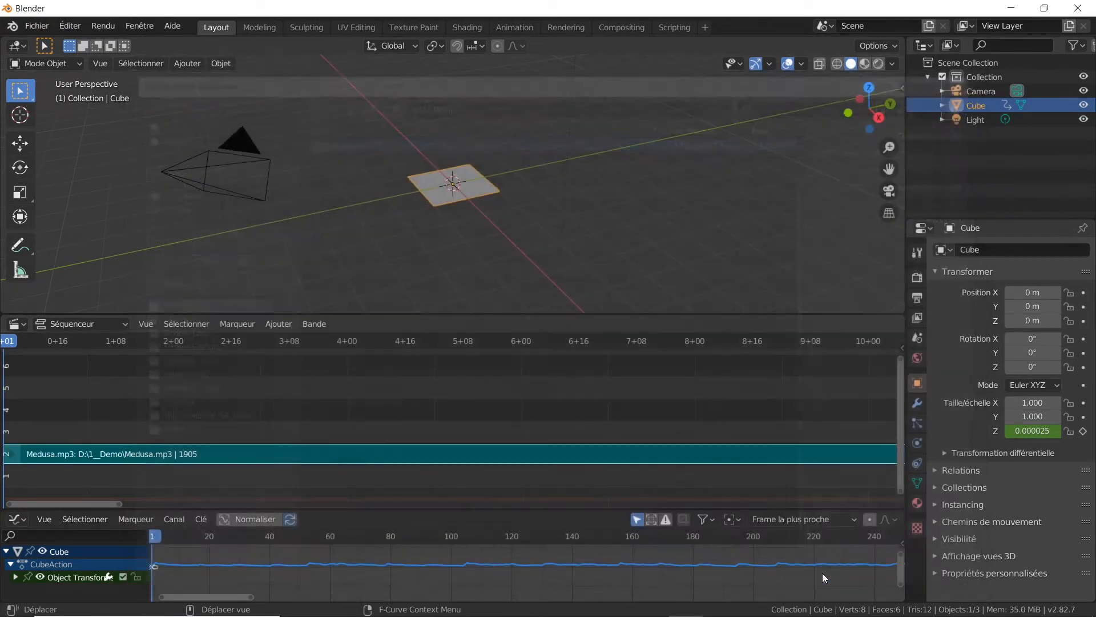
Turn on waveform display in the sequencer and reduce the sequencer's height to enlarge the 3D viewport
left_click(146, 324)
mouse_move(229, 102)
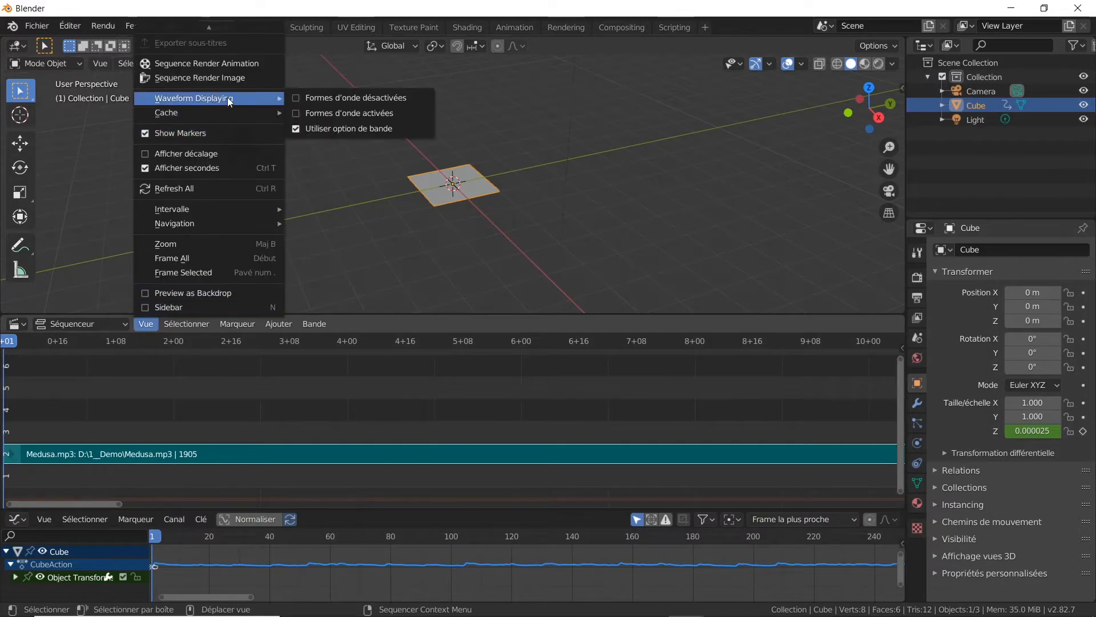
left_click(295, 116)
left_click_drag(381, 318, 384, 383)
middle_click_drag(411, 478, 434, 435, "ctrl")
Play the cube's animation together with the soundtrack and stop it at frame 159
key("space")
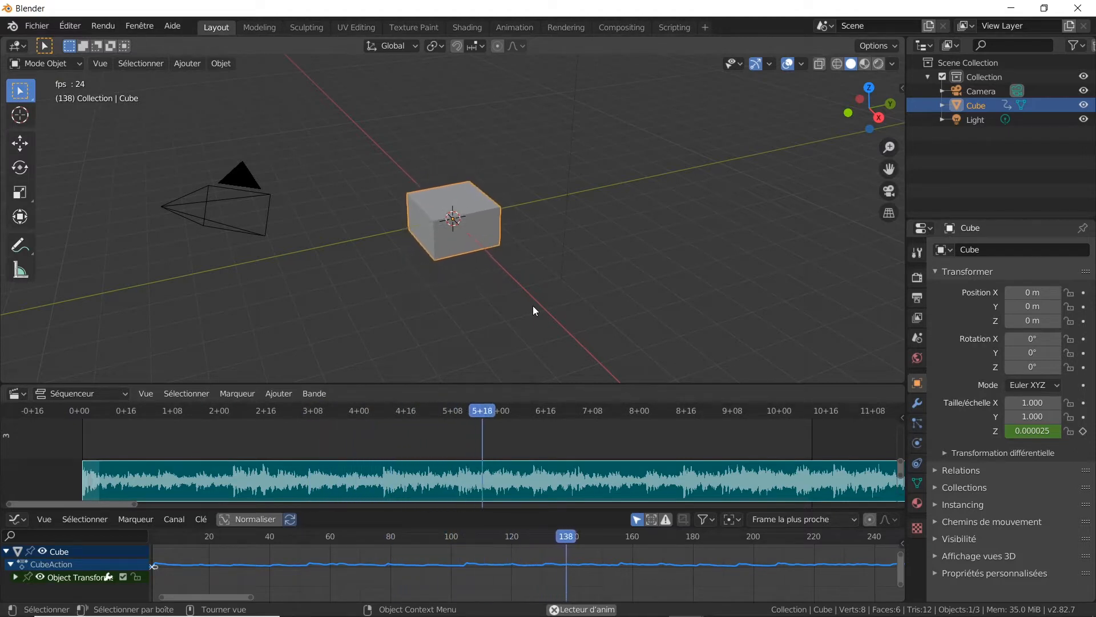
key("space")
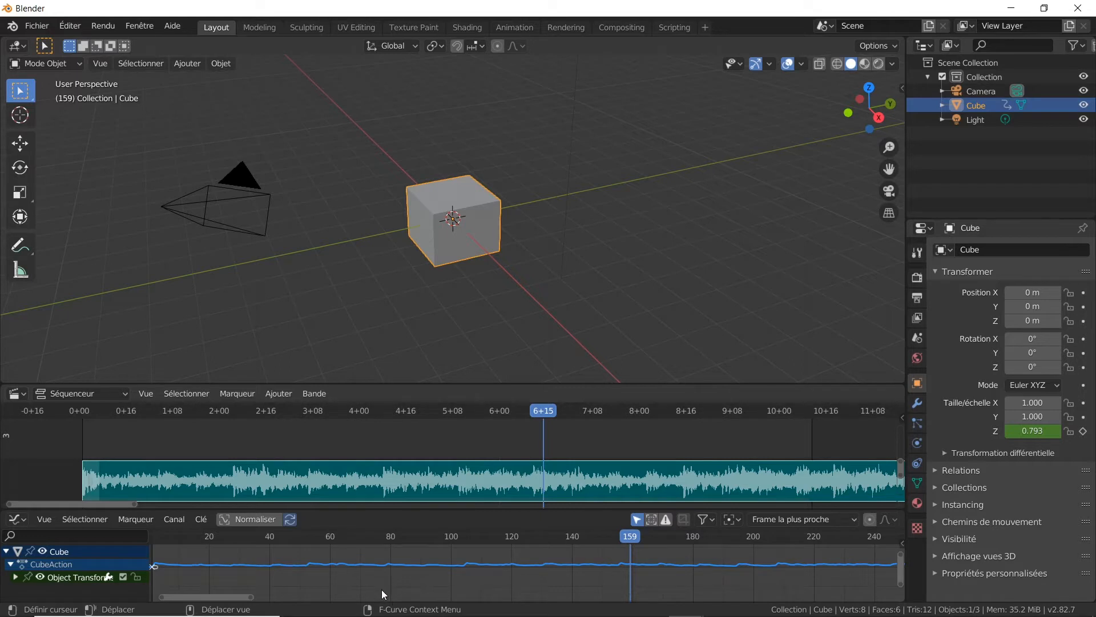
Examine the baked Z scale curve and the key and marker commands in a maximized Graph Editor, and restore the previous layout
key("ctrl+space")
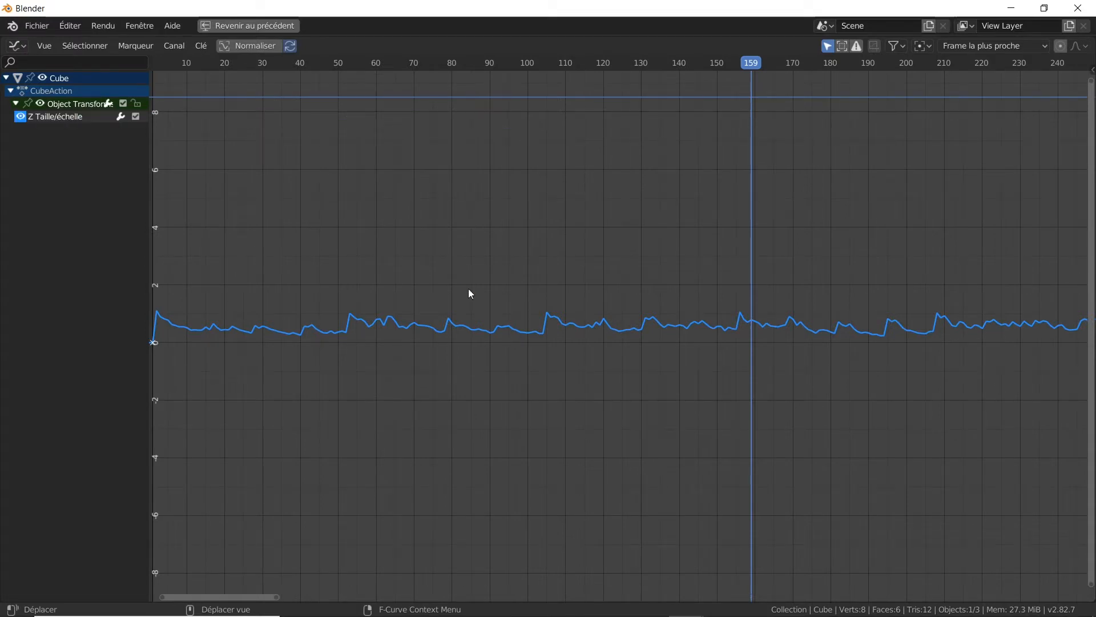
scroll(463, 323, "up", 5)
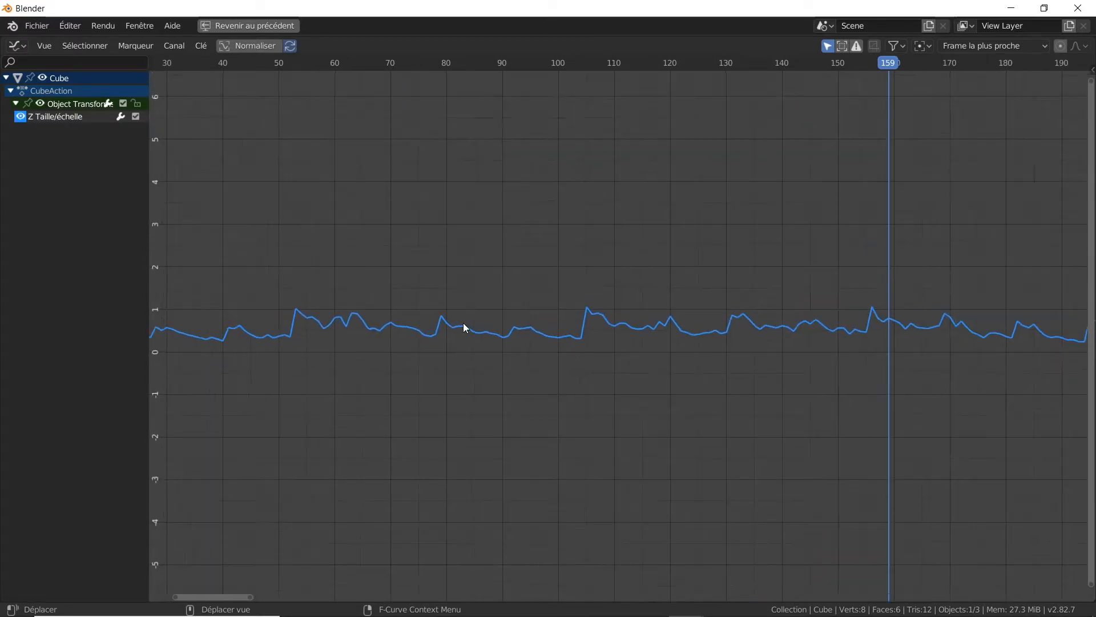
scroll(463, 323, "down", 6)
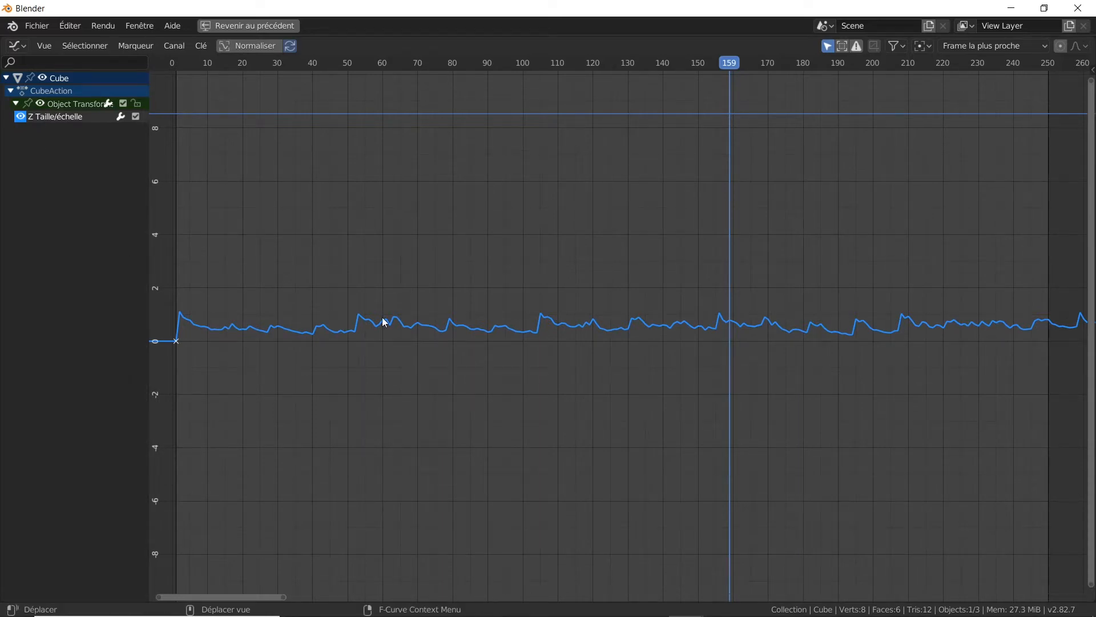
left_click(201, 46)
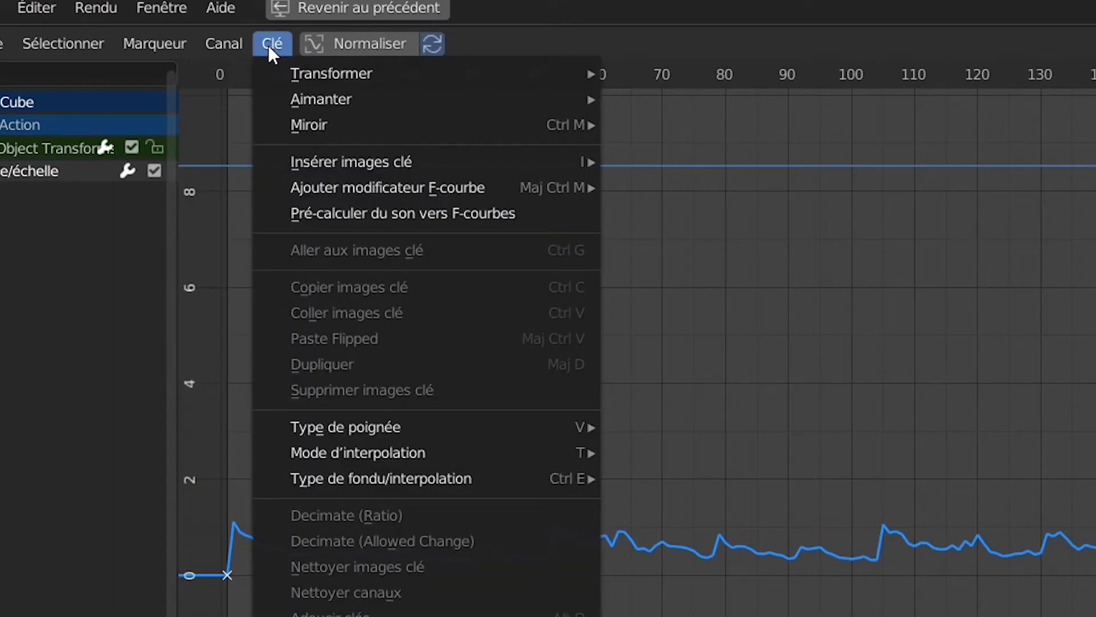
mouse_move(156, 46)
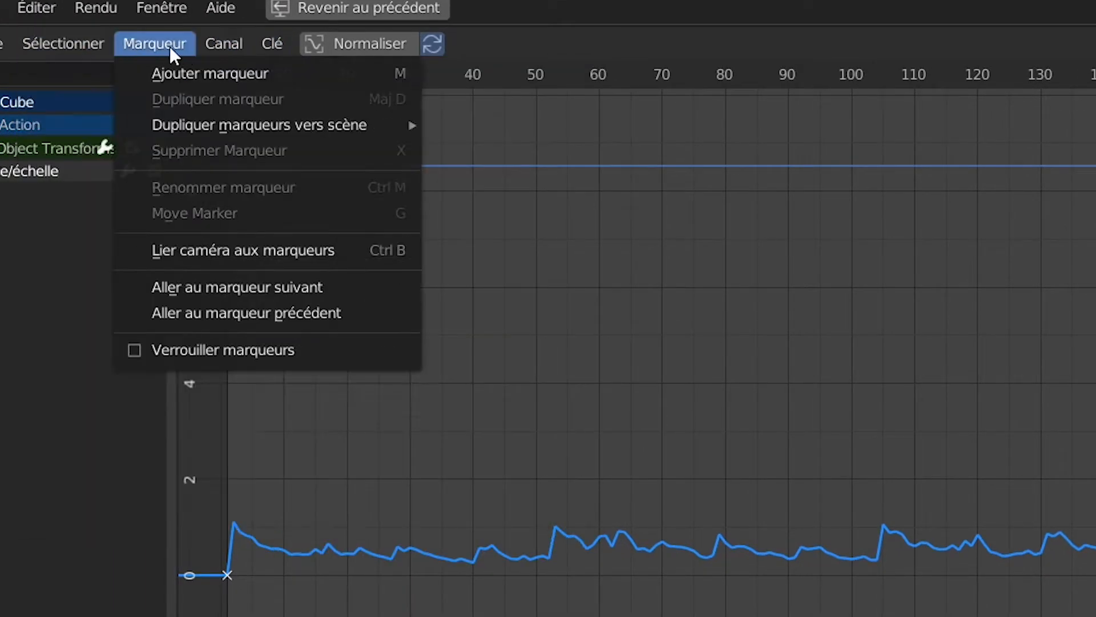
mouse_move(271, 46)
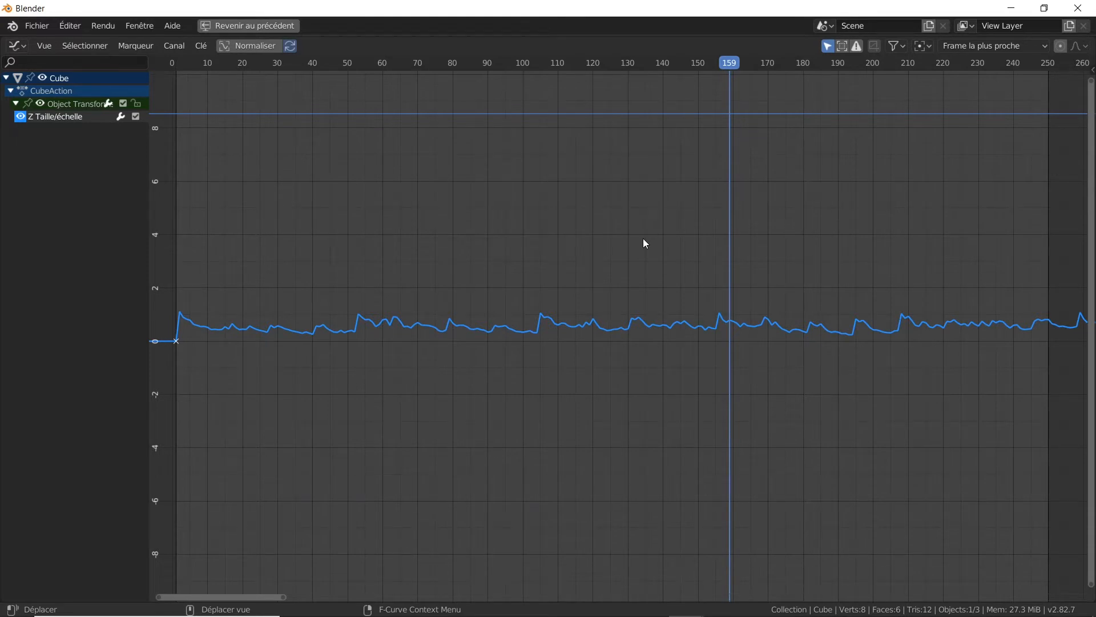
key("ctrl+space")
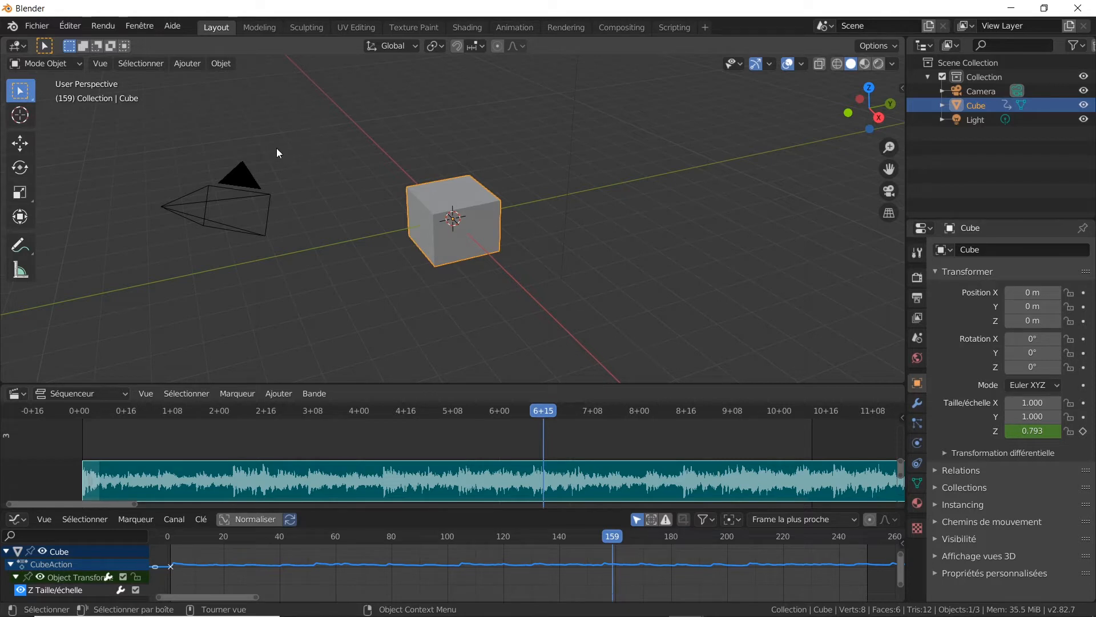
Export only the selected cube as an FBX file named Source_onde_son into the 1__Demo folder
left_click(37, 31)
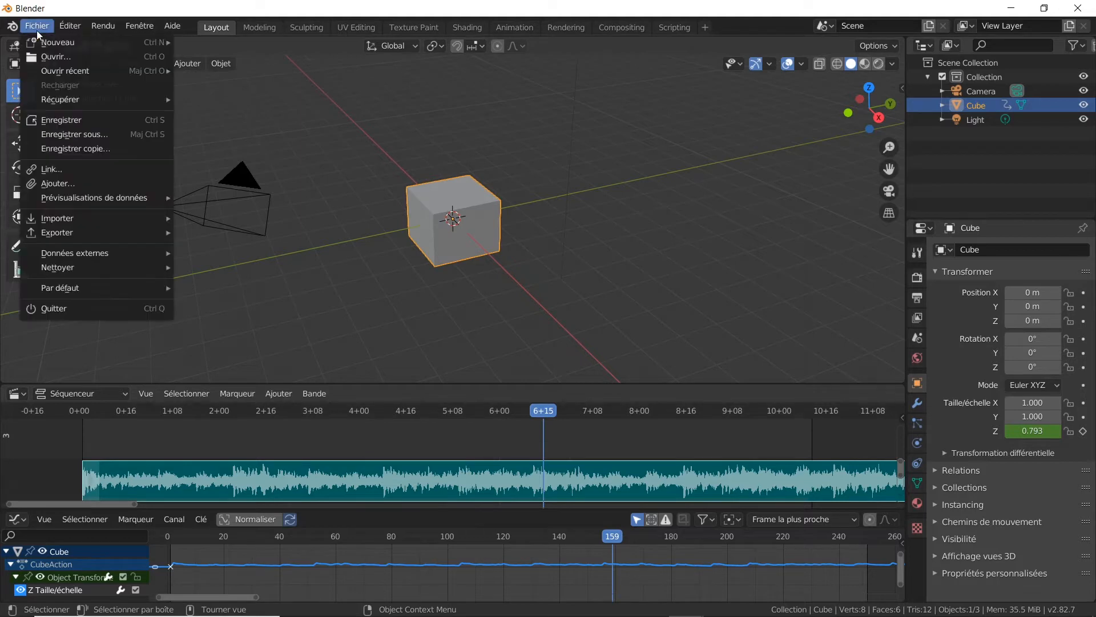
mouse_move(84, 233)
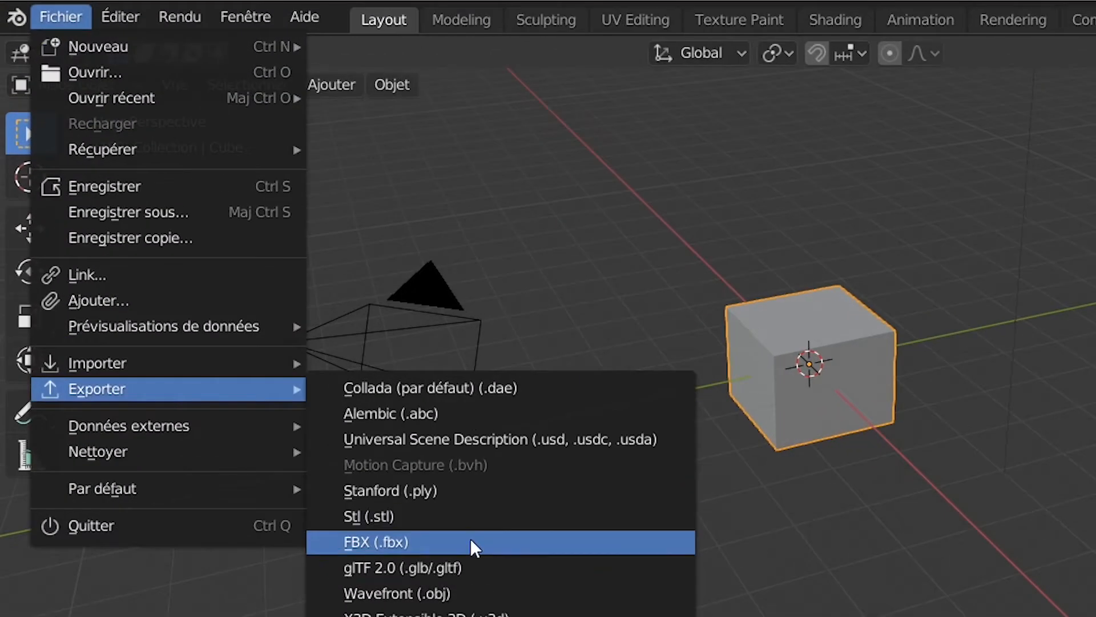
left_click(212, 317)
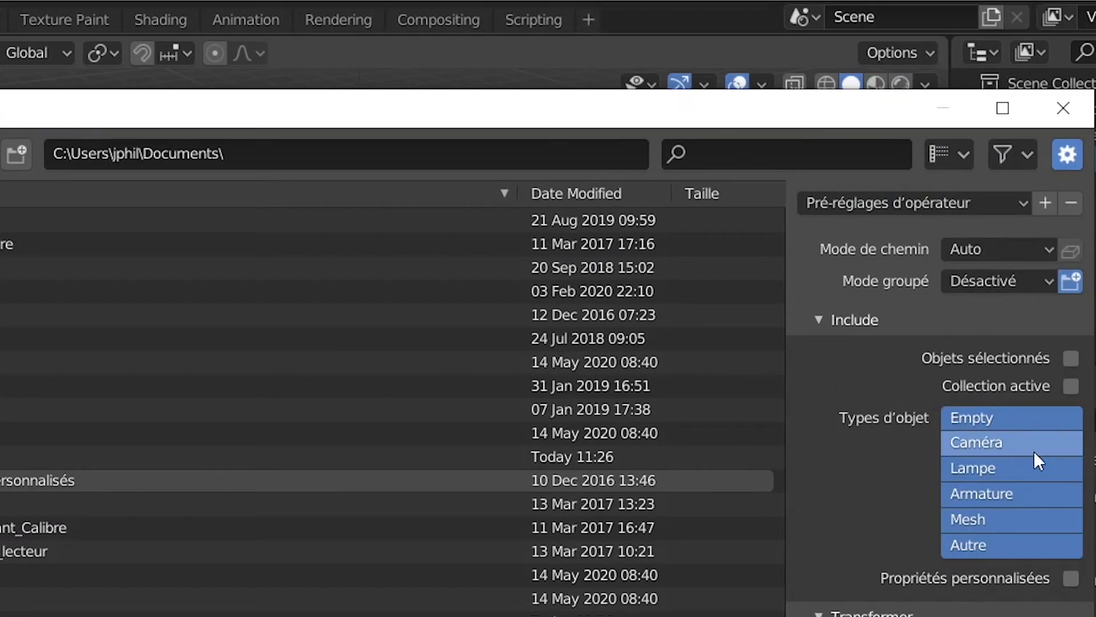
left_click(1071, 358)
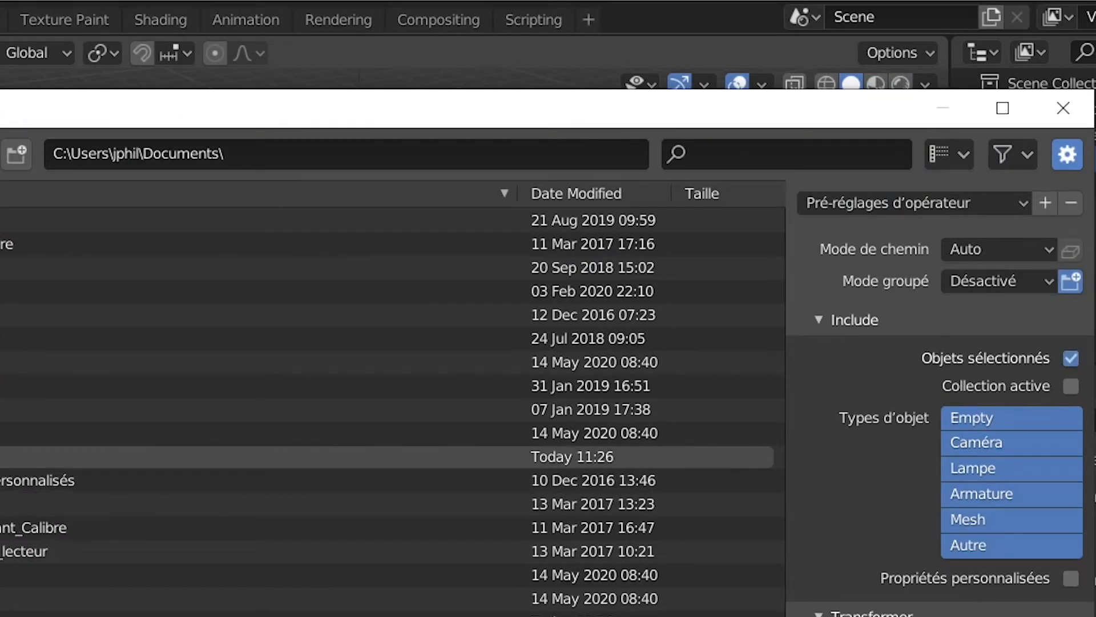
left_click(166, 304)
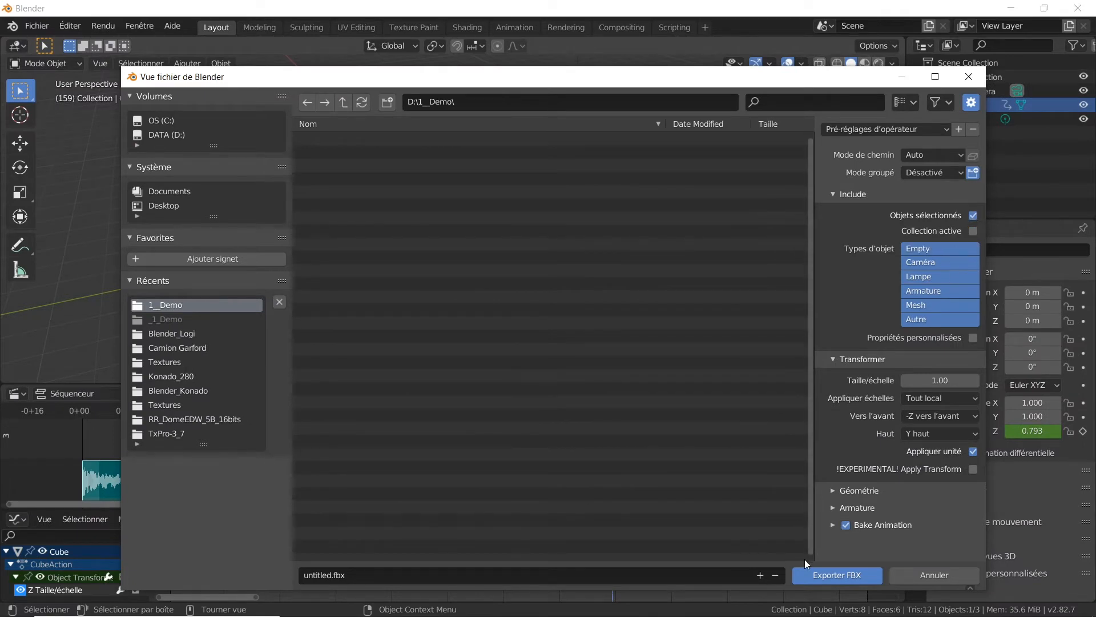
left_click(377, 581)
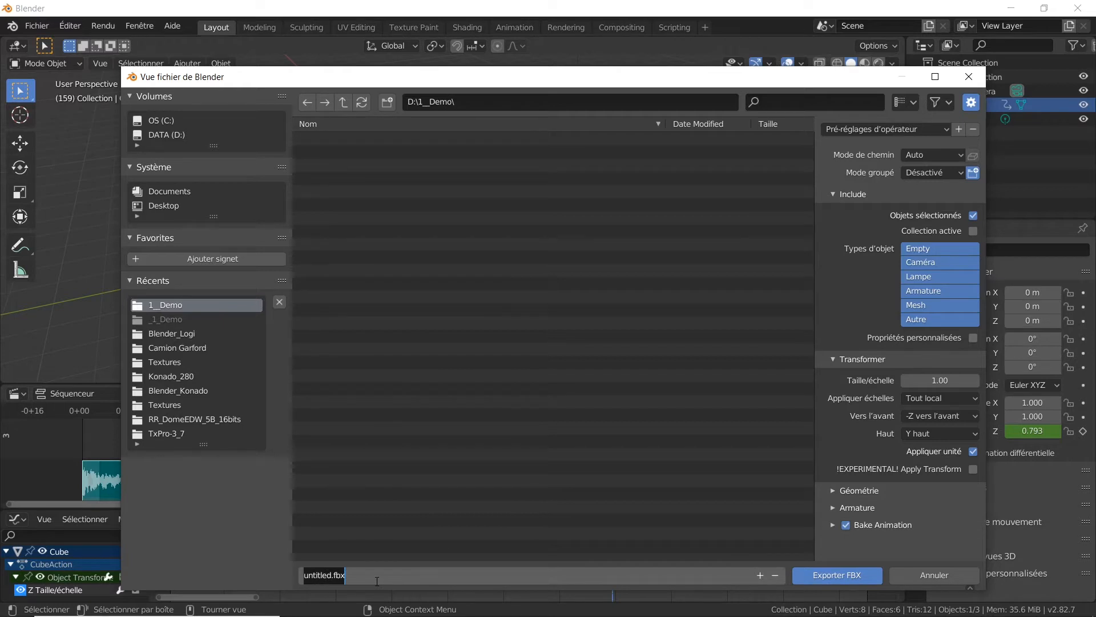
type("Source_")
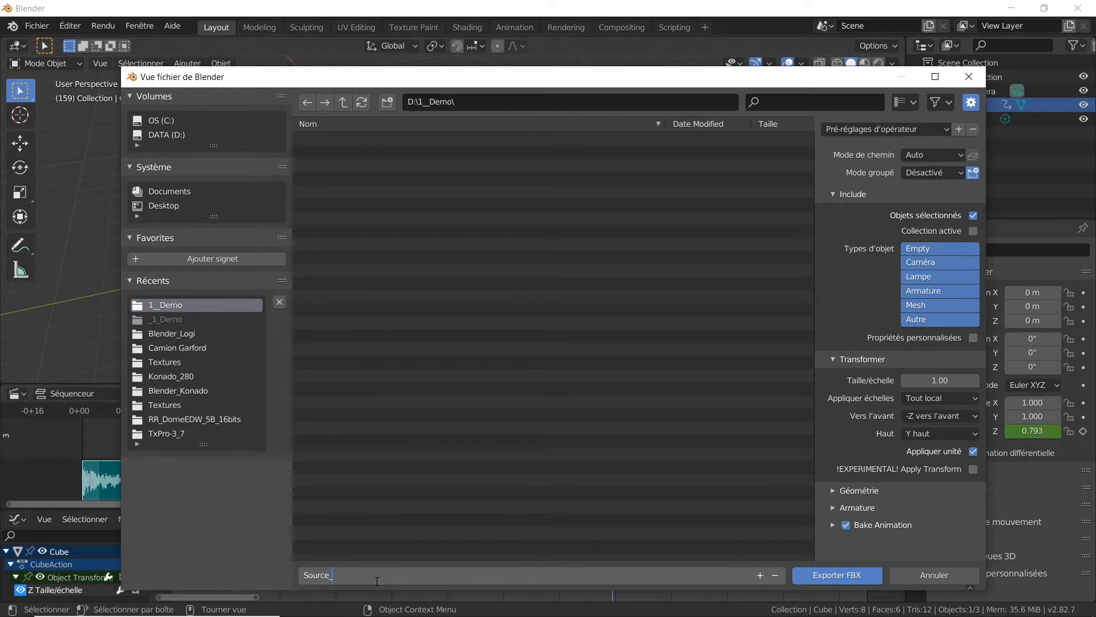
type("onde_son")
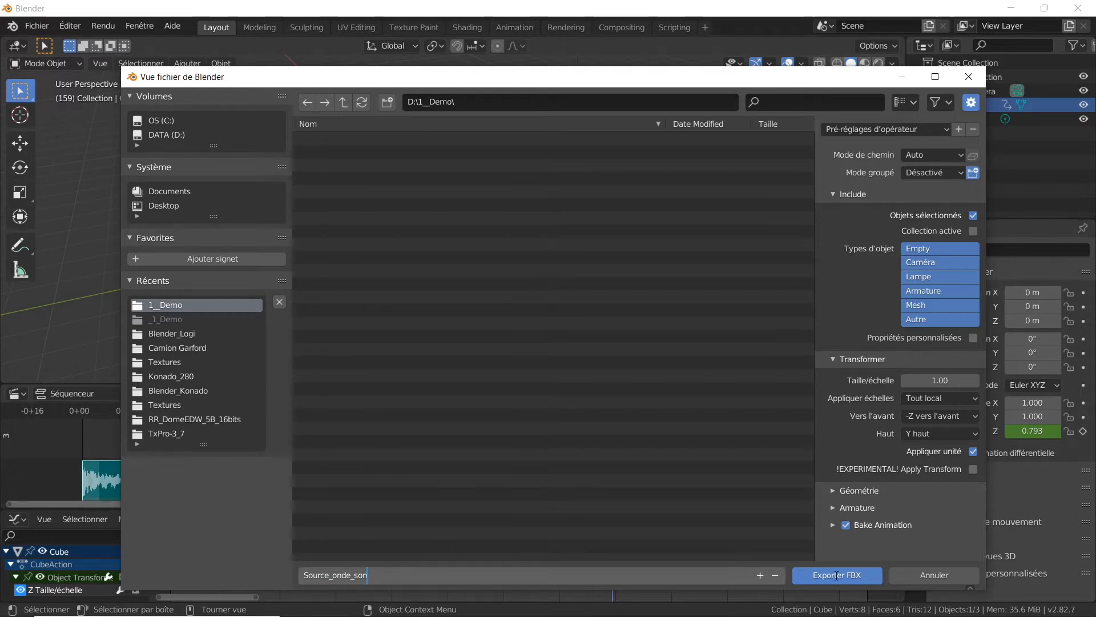
left_click(835, 574)
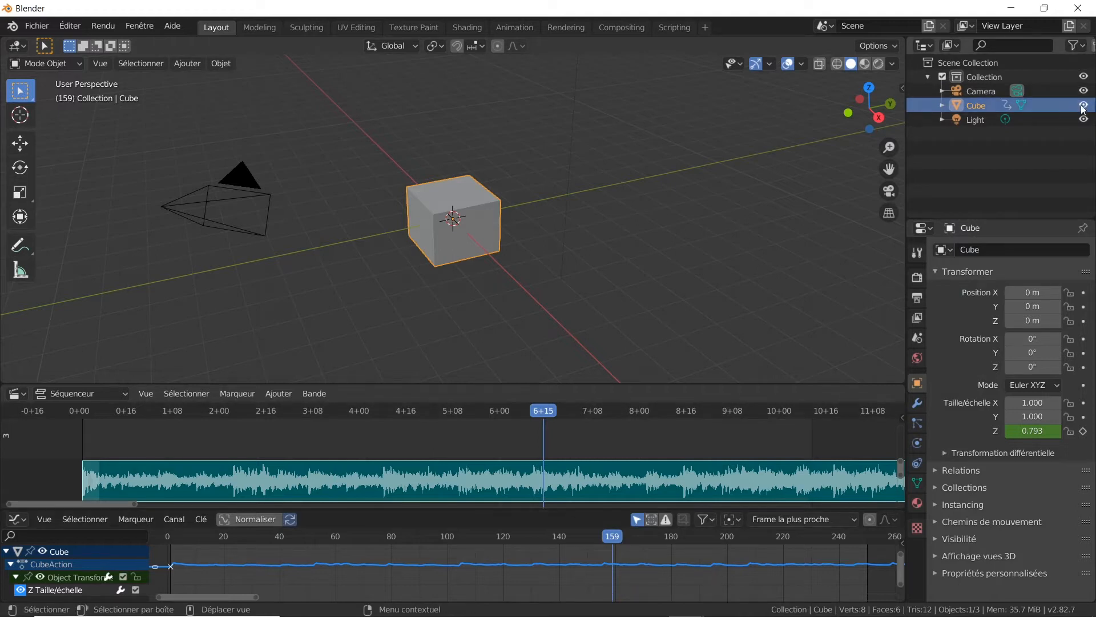
Hide the original cube and import Source_onde_son.fbx from the 1__Demo folder
key("Delete")
left_click(36, 27)
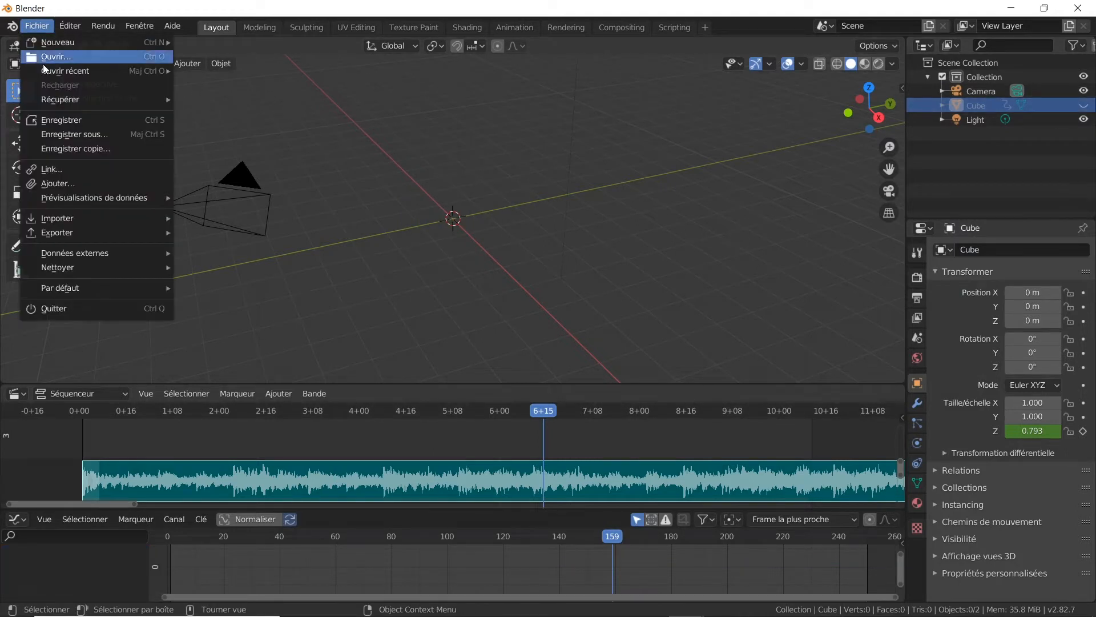
mouse_move(60, 214)
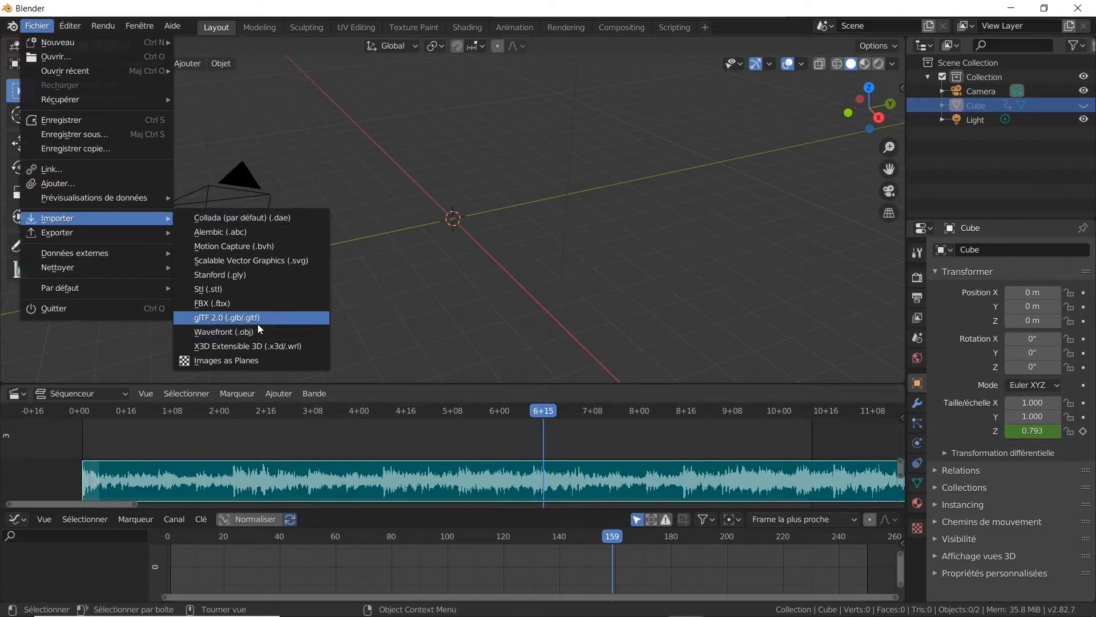
left_click(256, 309)
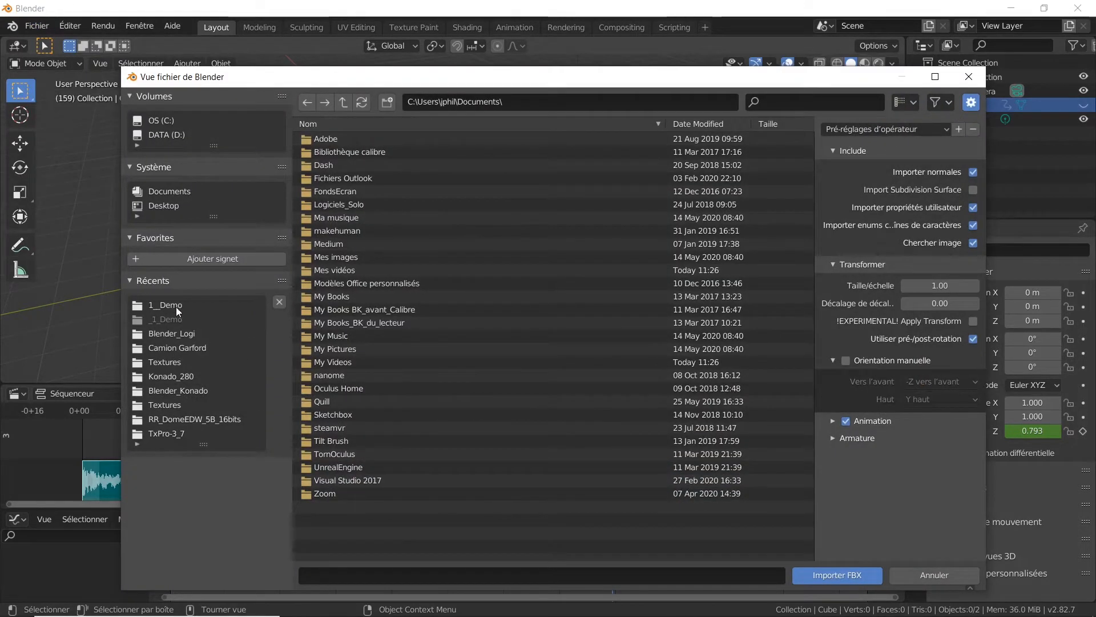
left_click(175, 305)
left_click(337, 139)
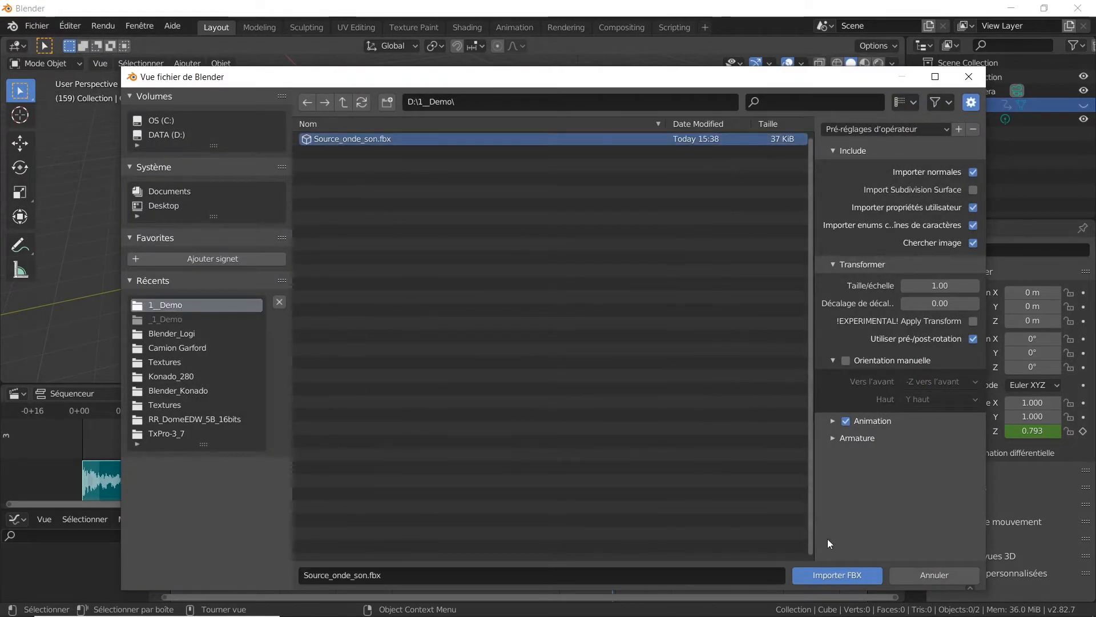
left_click(845, 574)
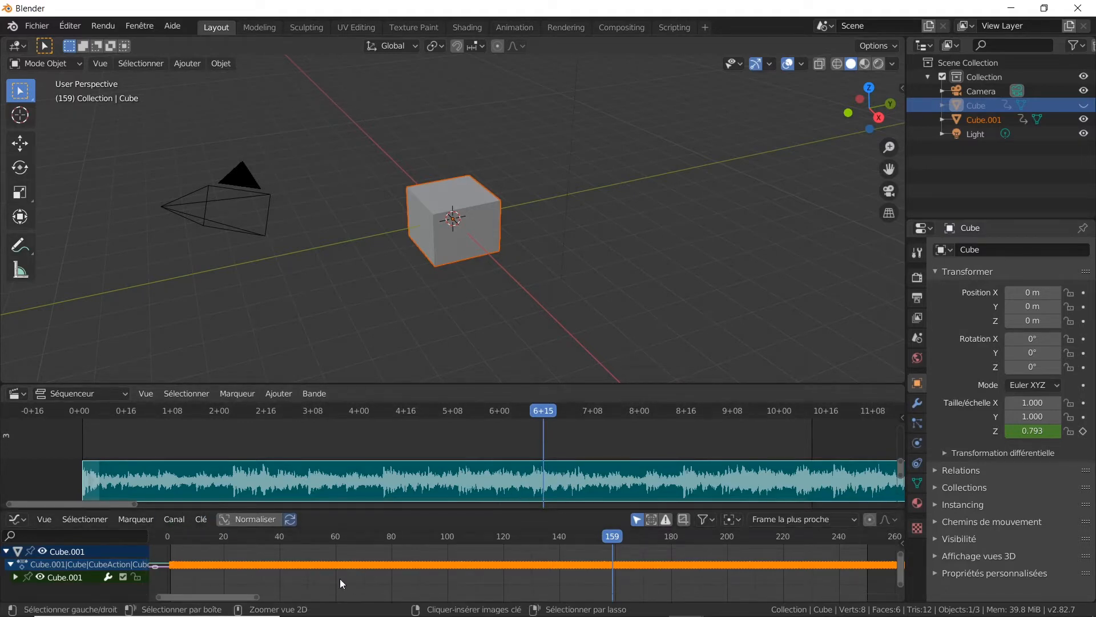
In a maximized Graph Editor, delete all of Cube.001's animation channels except Z scale and show that curve again
key("ctrl+space")
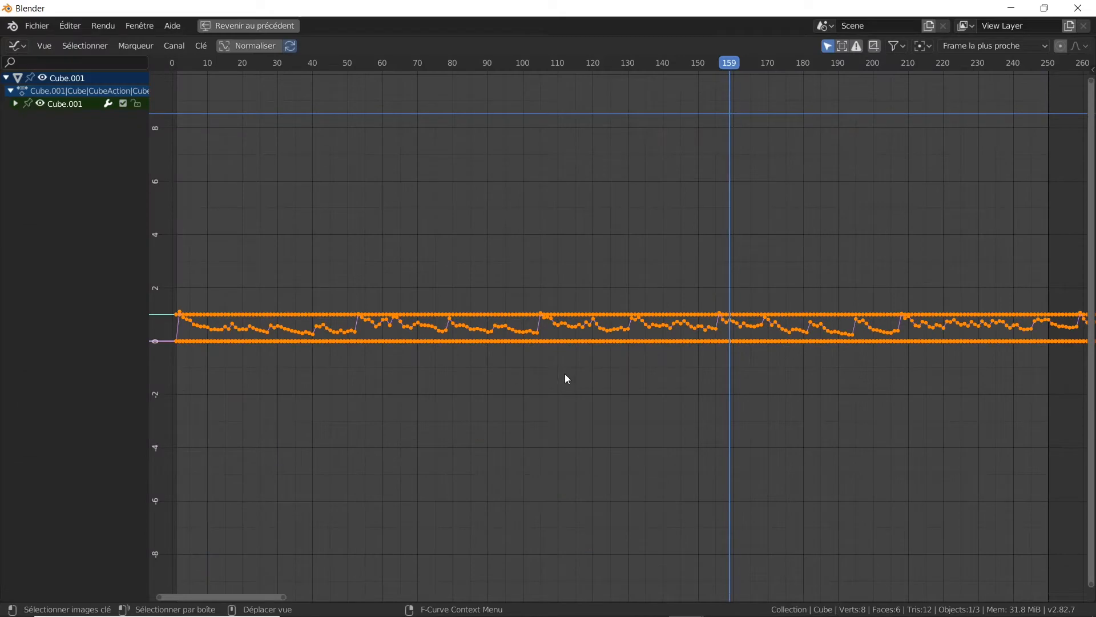
scroll(508, 357, "down", 3)
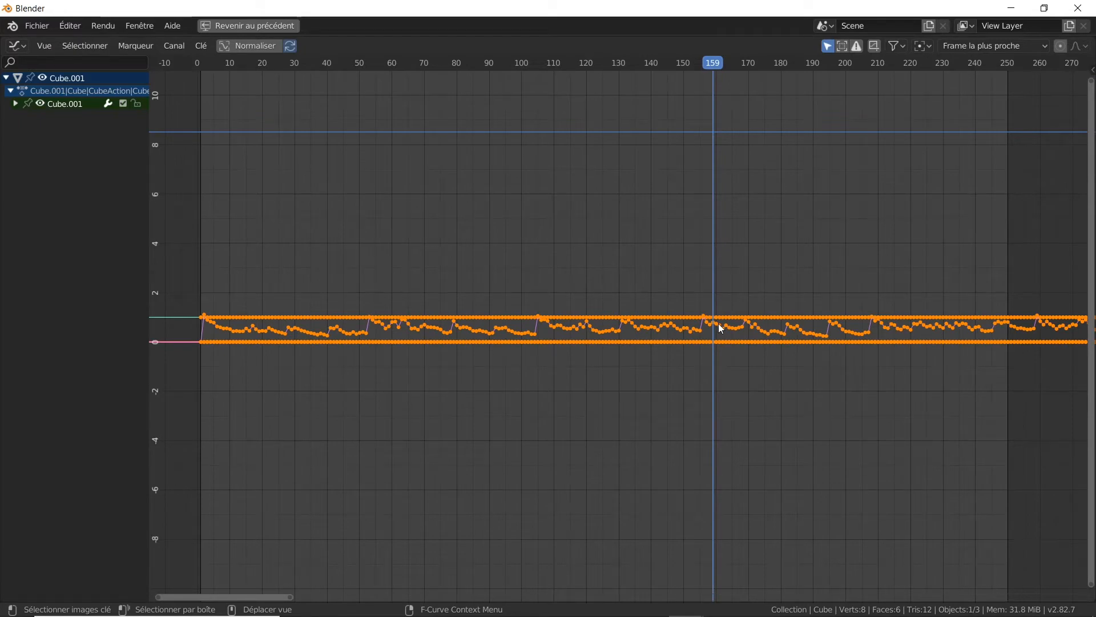
left_click(15, 103)
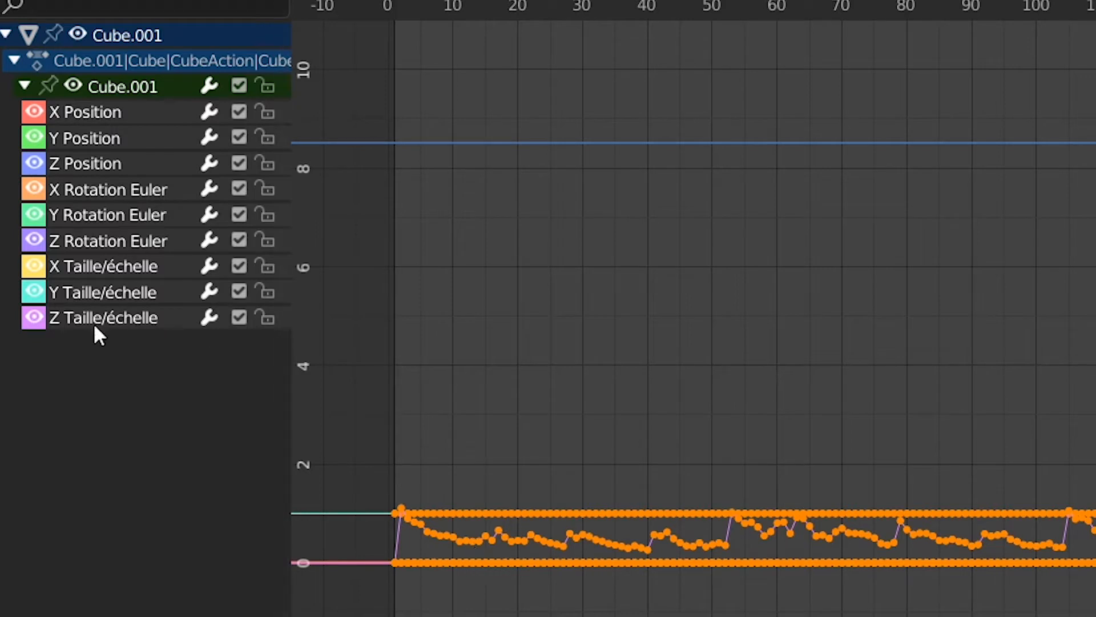
left_click(27, 321)
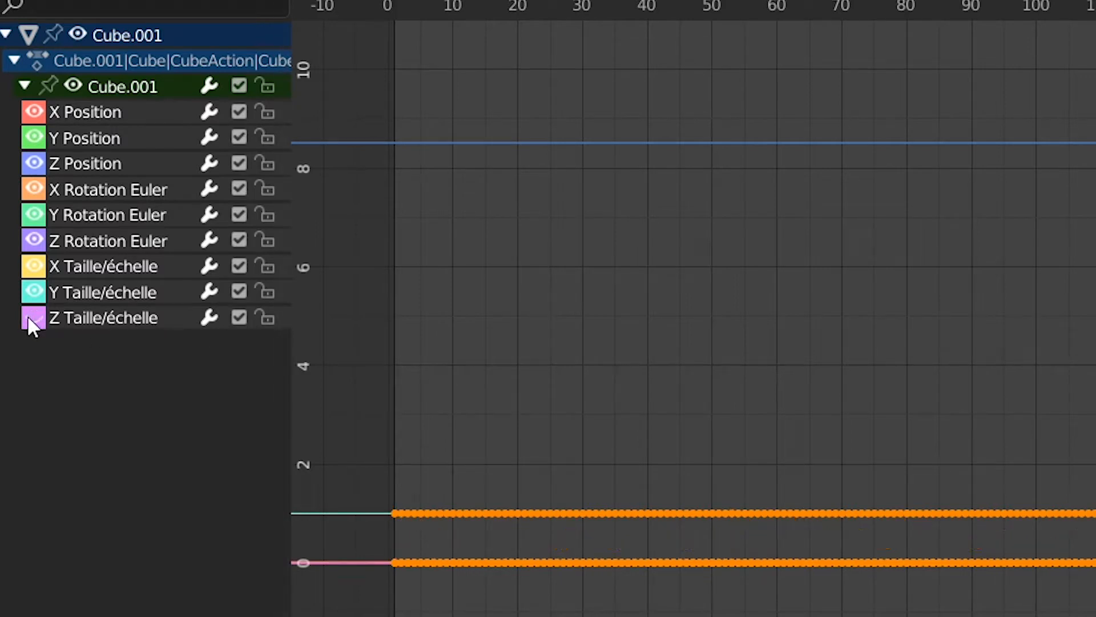
key("x")
left_click(771, 422)
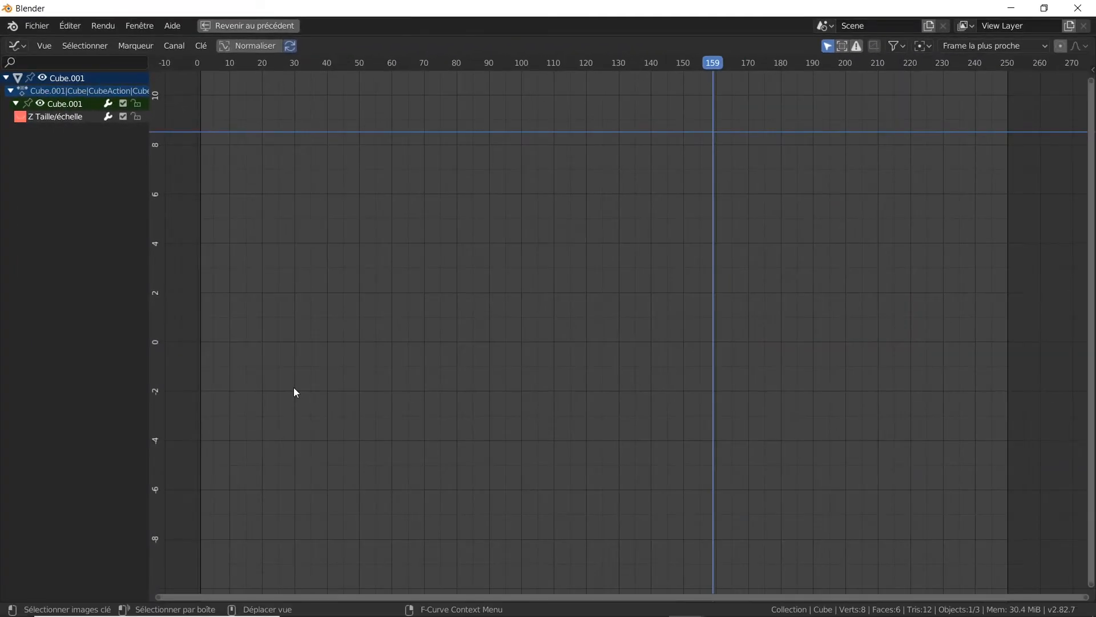
left_click(20, 118)
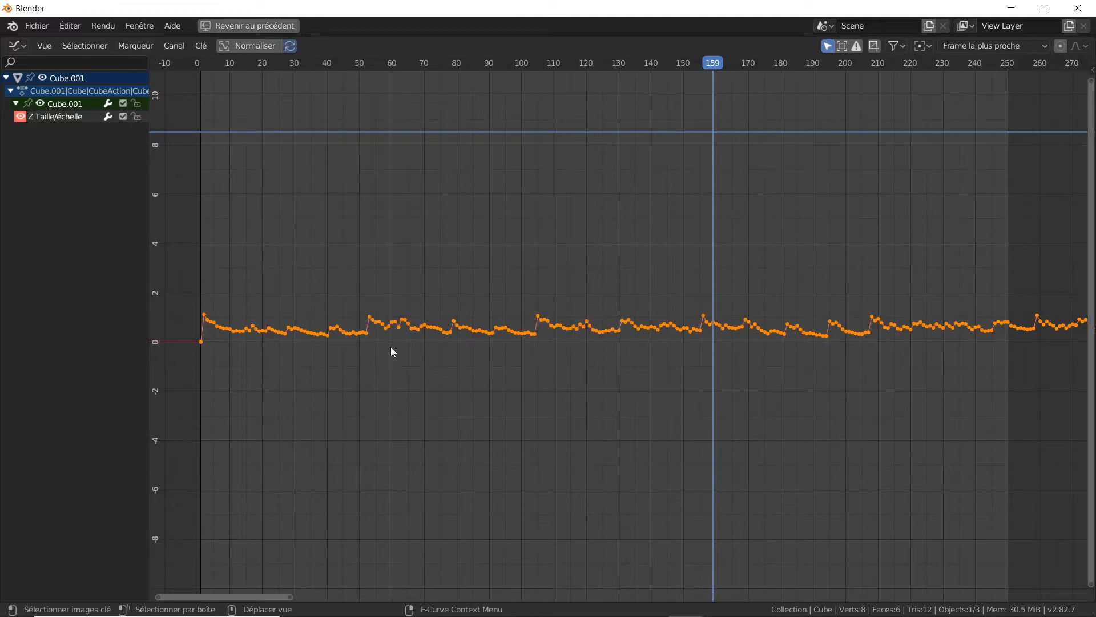
Set the Graph Editor's pivot point to the 2D cursor and place the cursor at frame 3 on the value 0 line
key("KP_Decimal")
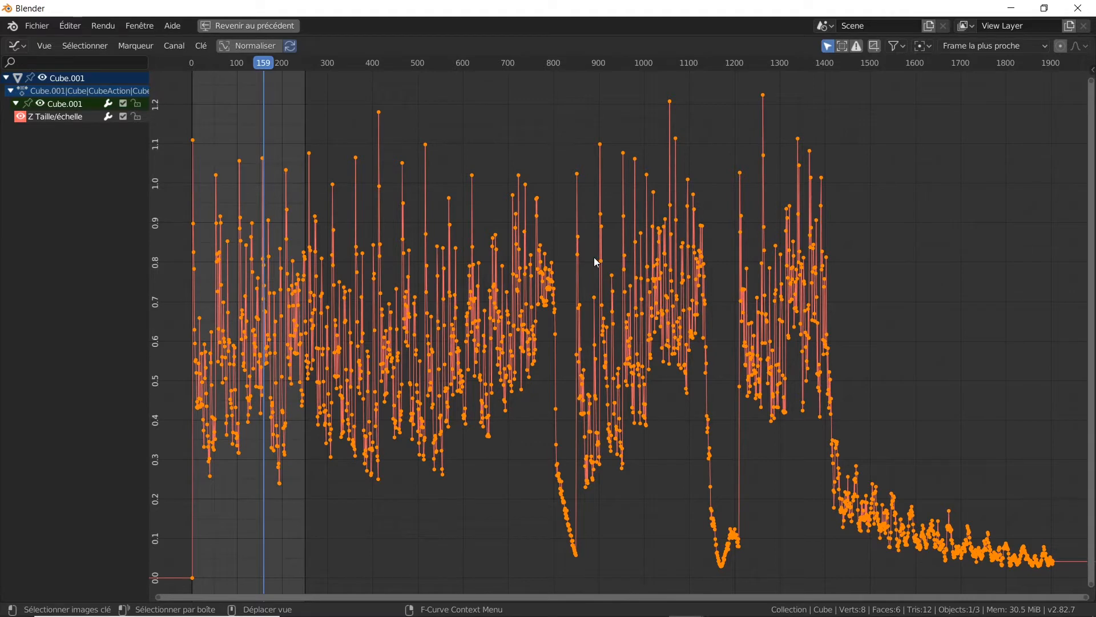
scroll(597, 262, "down", 3)
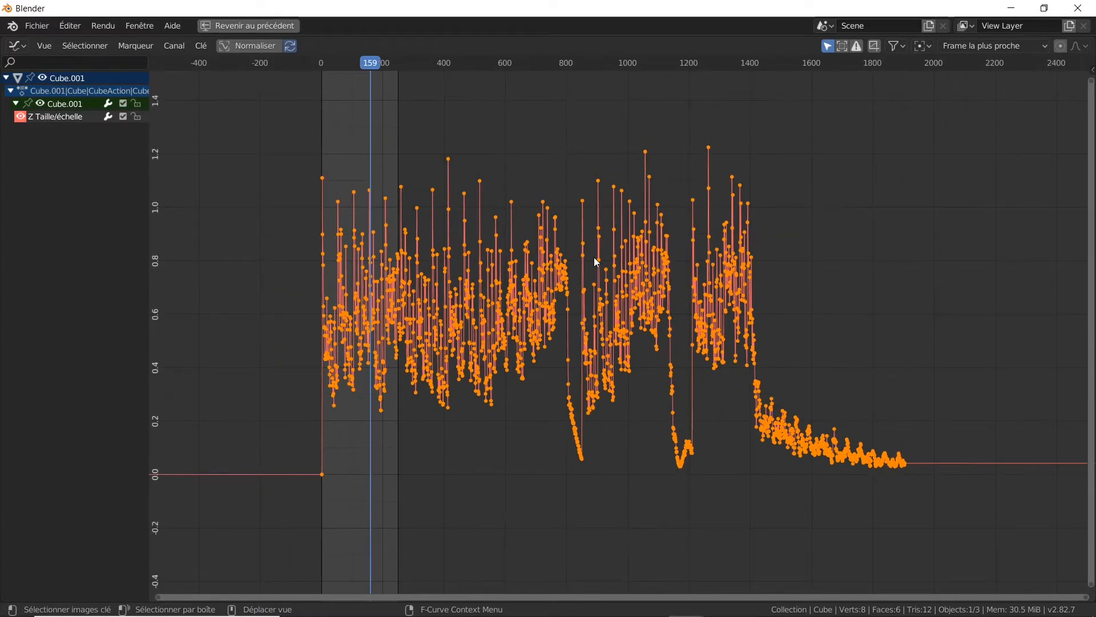
scroll(597, 261, "up", 1)
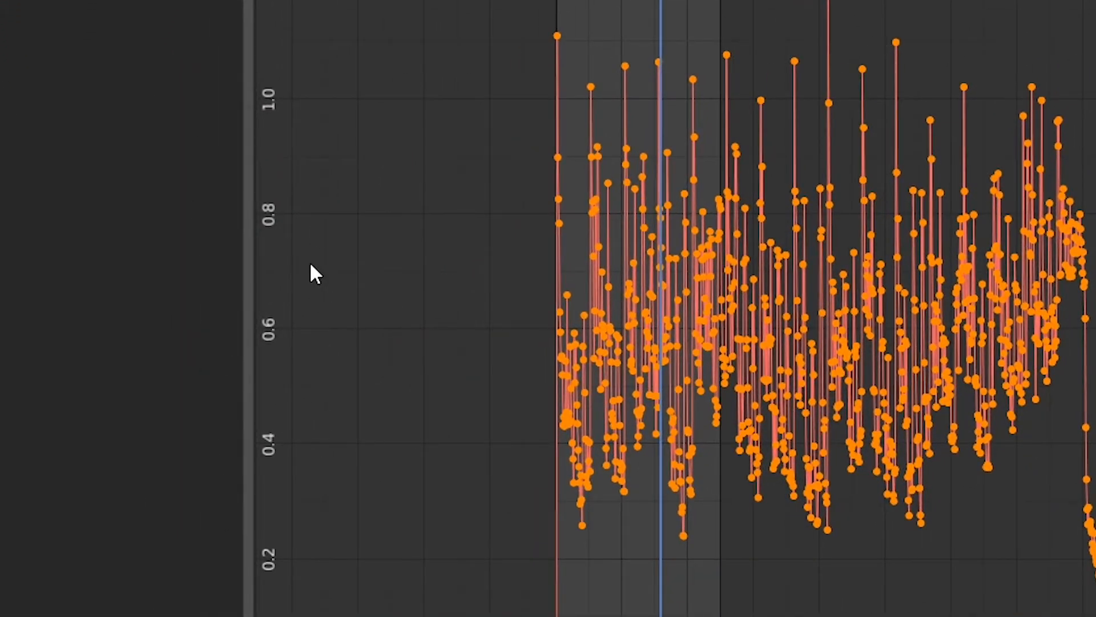
scroll(326, 248, "down", 5)
middle_click_drag(351, 277, 685, 398)
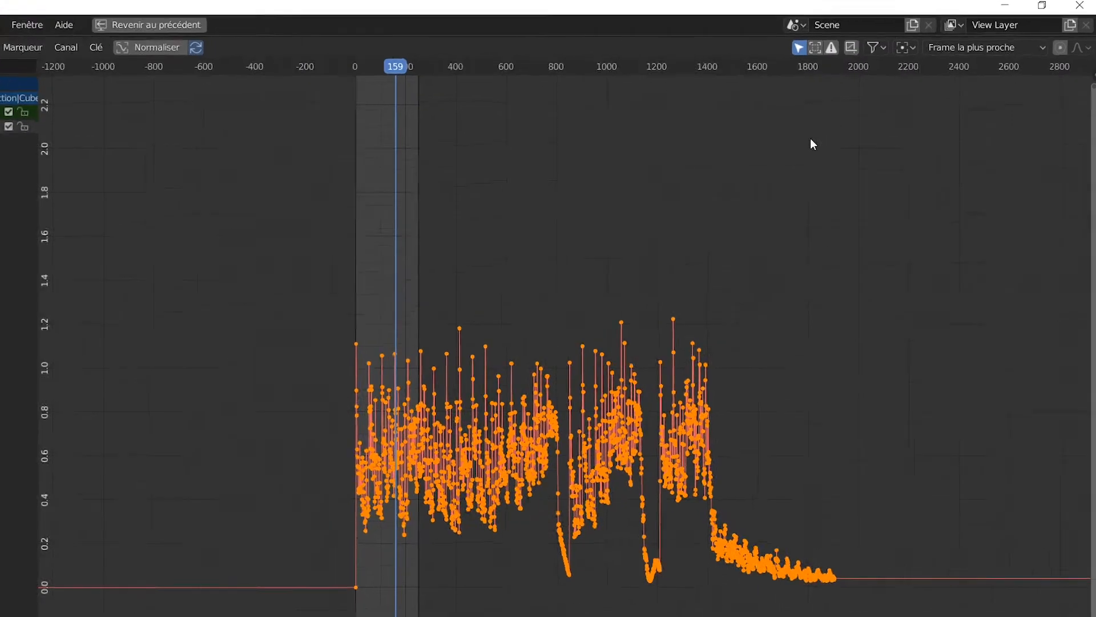
left_click(910, 47)
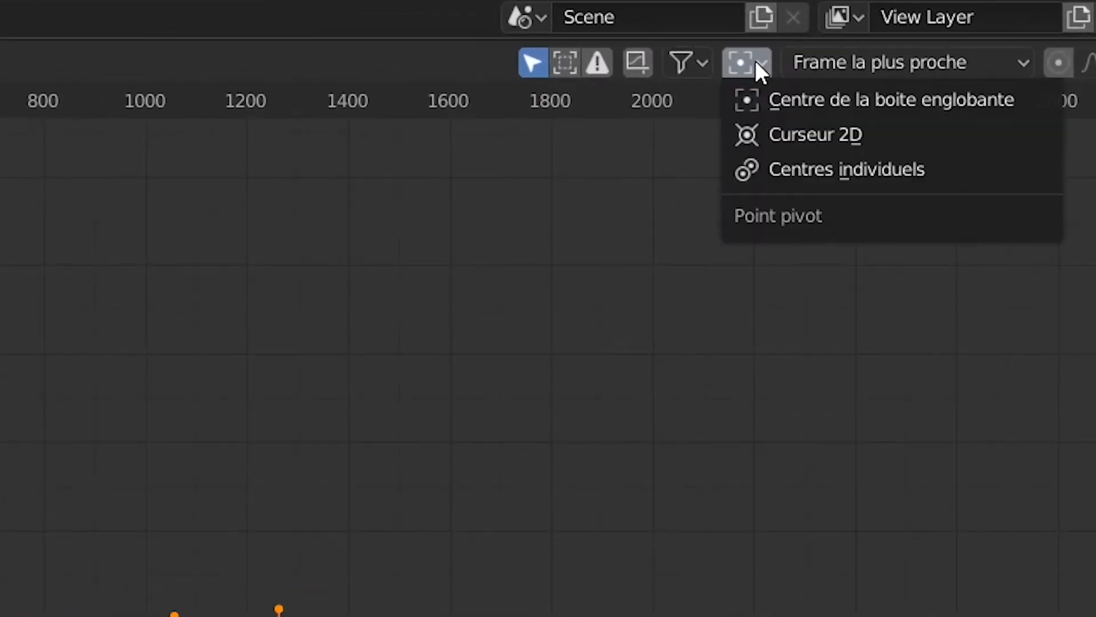
left_click(803, 134)
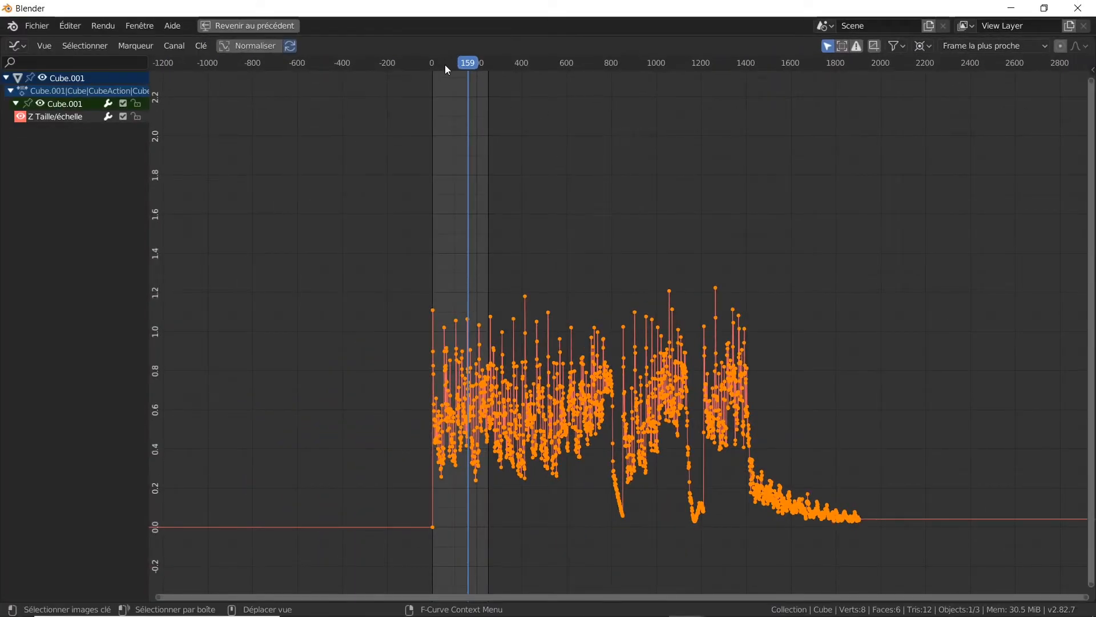
right_click_drag(445, 64, 433, 527, "shift")
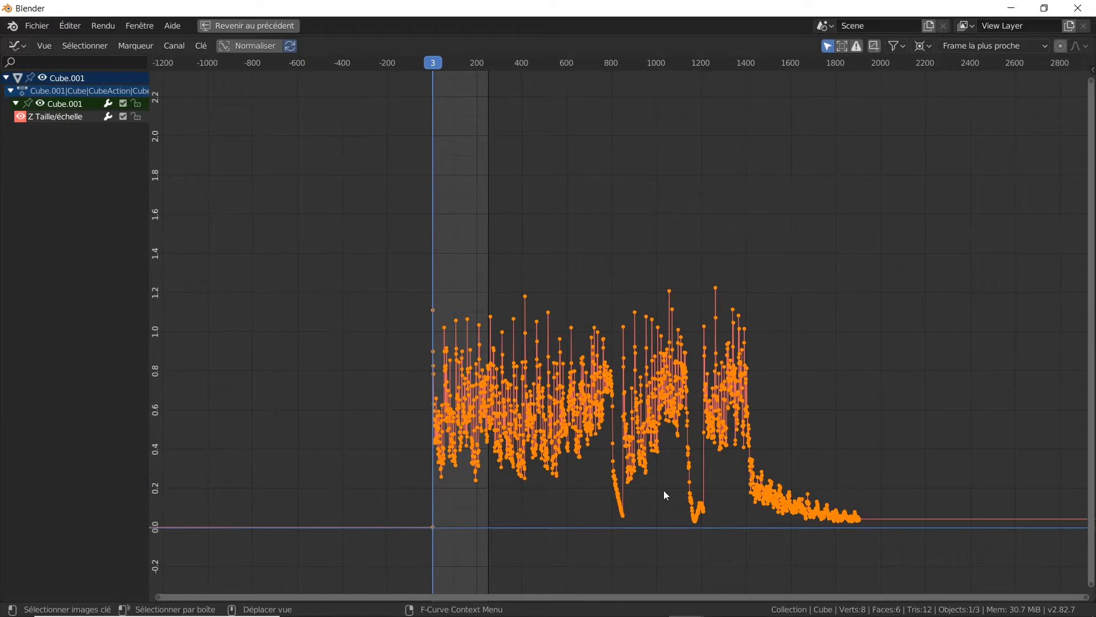
Scale the Z scale curve's keys along Y only from the 2D cursor, down to about 0.6 of their height
scroll(664, 490, "up", 6)
middle_click_drag(598, 481, 664, 415)
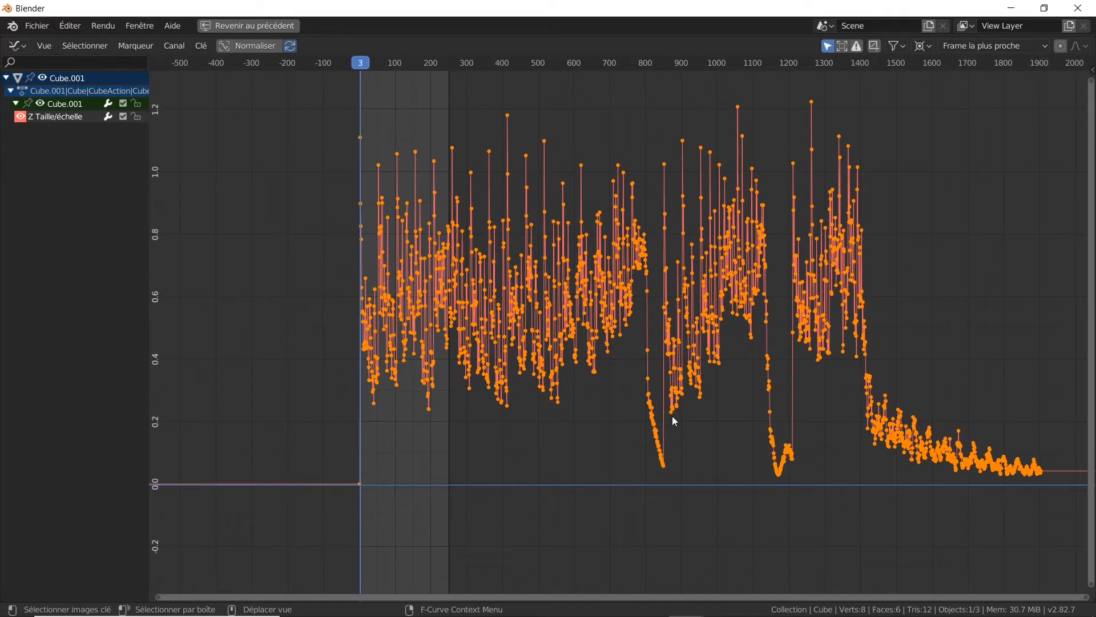
key("s")
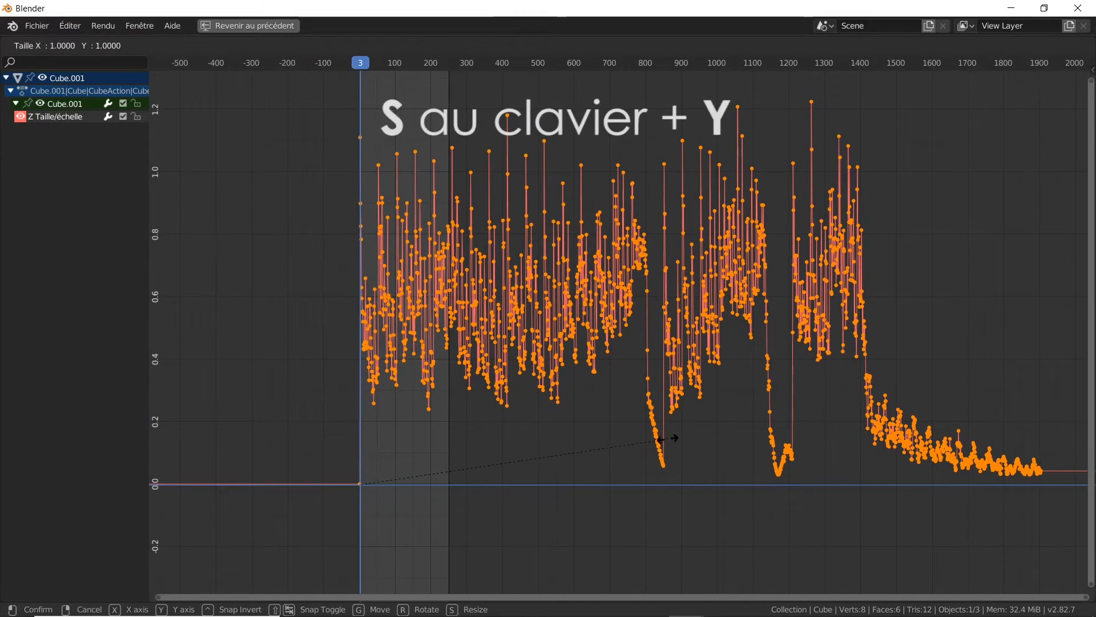
key("y")
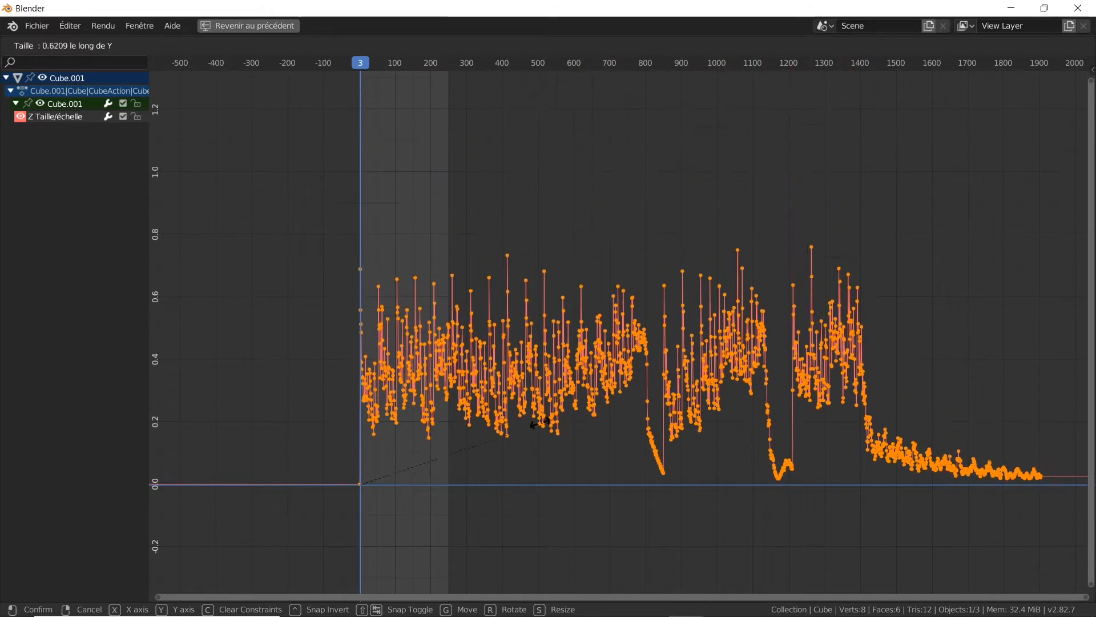
left_click(553, 427)
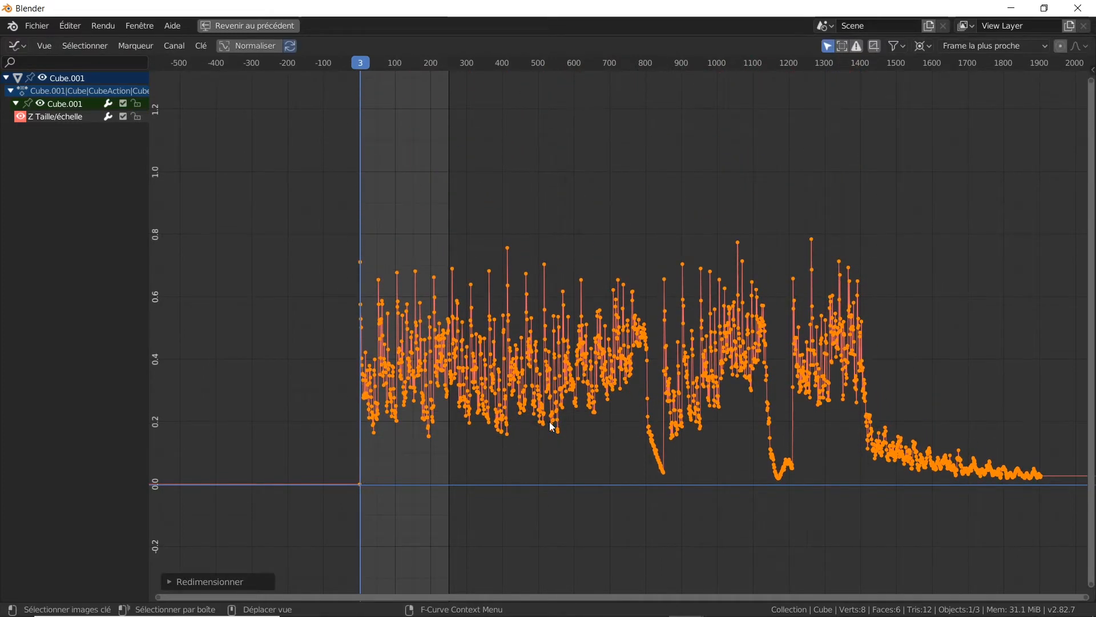
Try scaling the Z scale curve's keys along X only from the 2D cursor to compress their timing
key("s")
key("x")
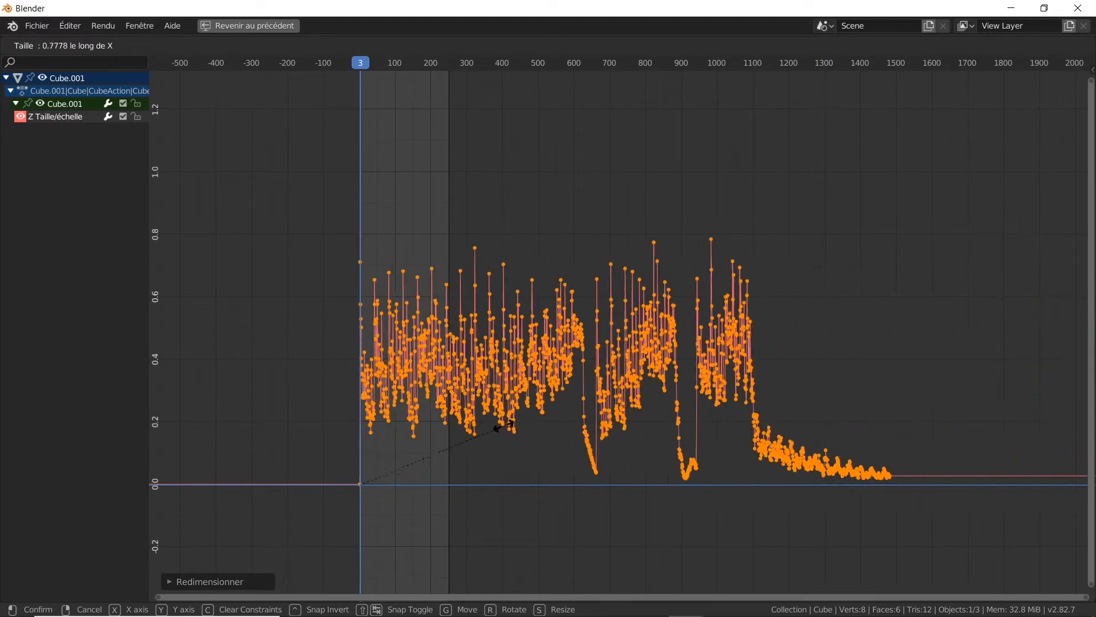
left_click(577, 429)
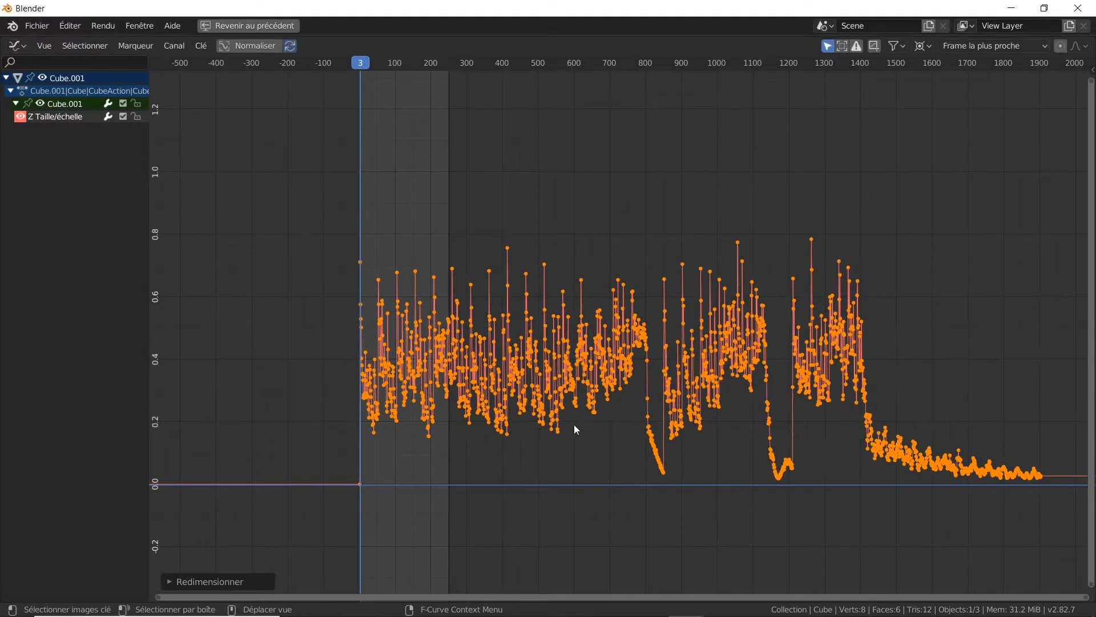
scroll(652, 397, "down", 5)
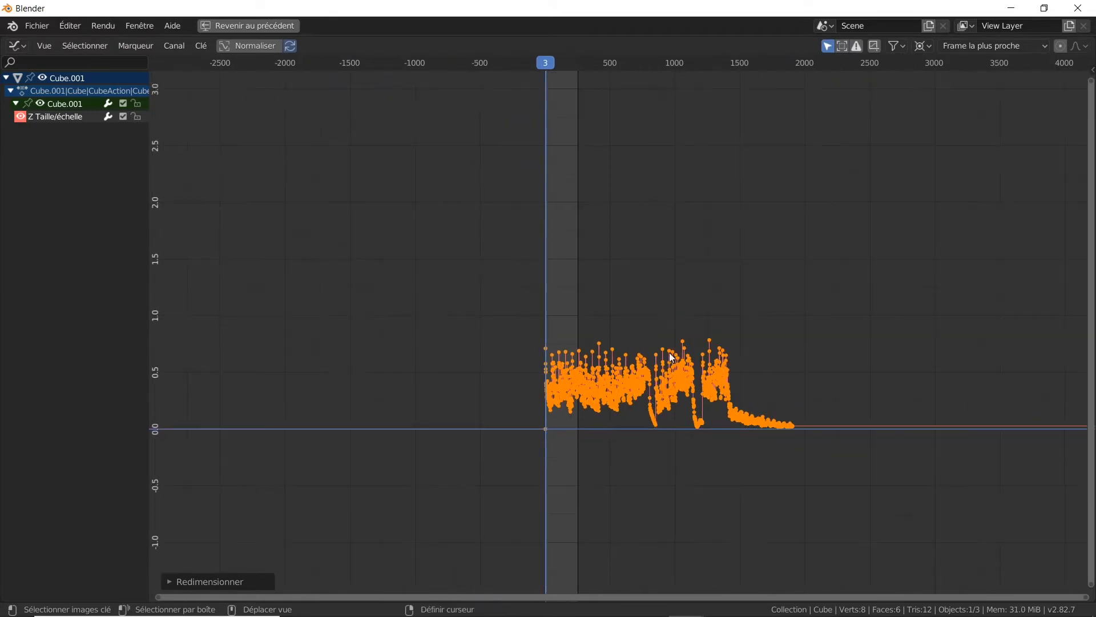
middle_click_drag(696, 313, 525, 411)
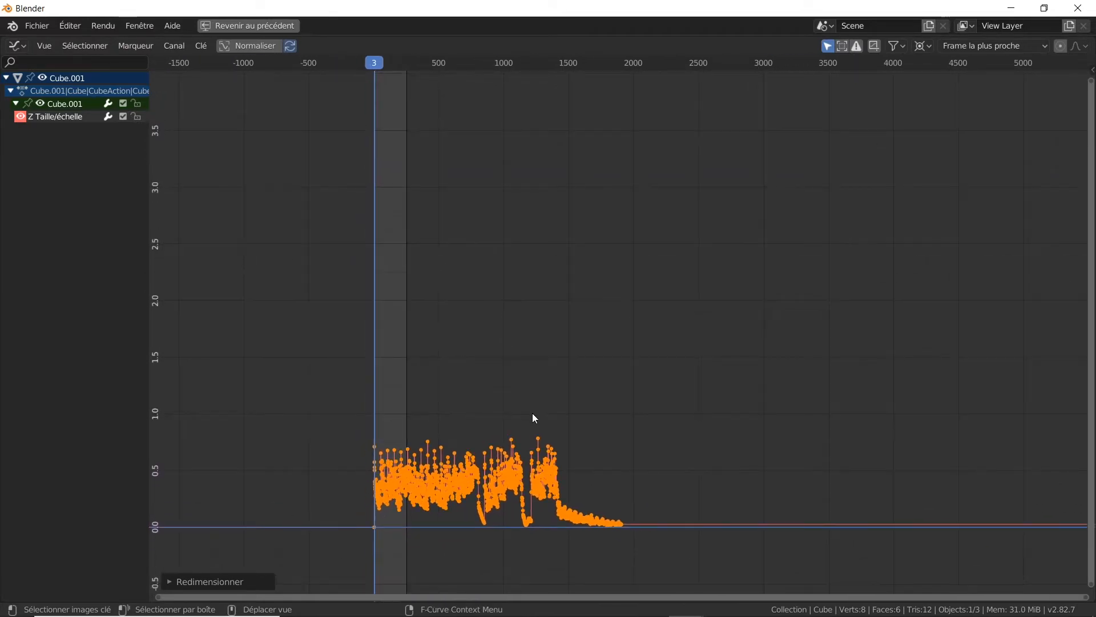
Try moving all of the Z scale curve's keys upward along Y only
key("g")
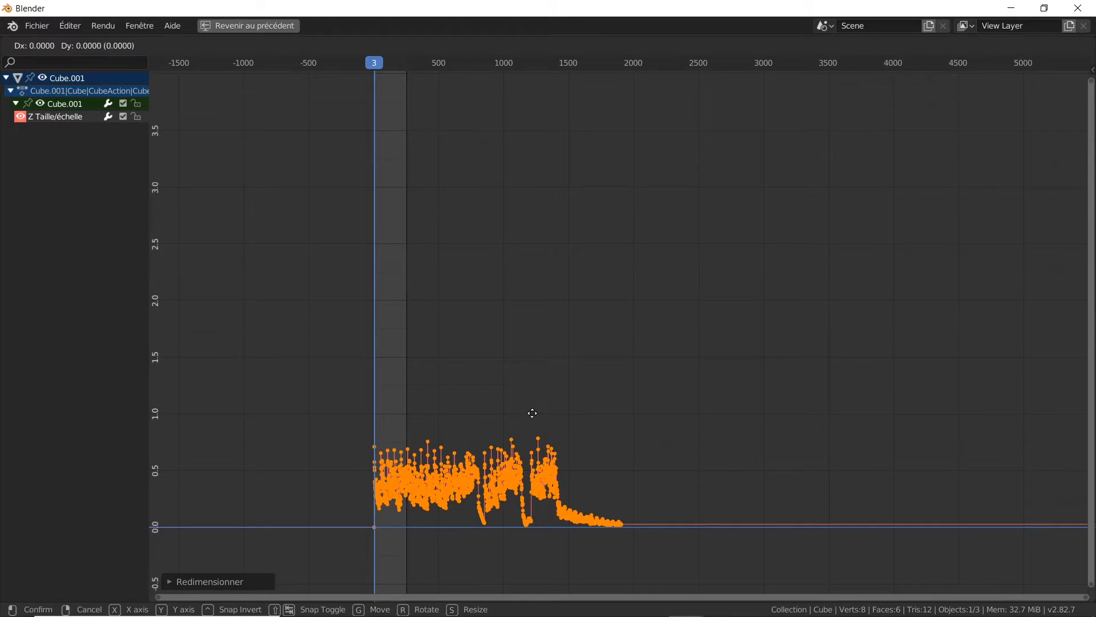
key("y")
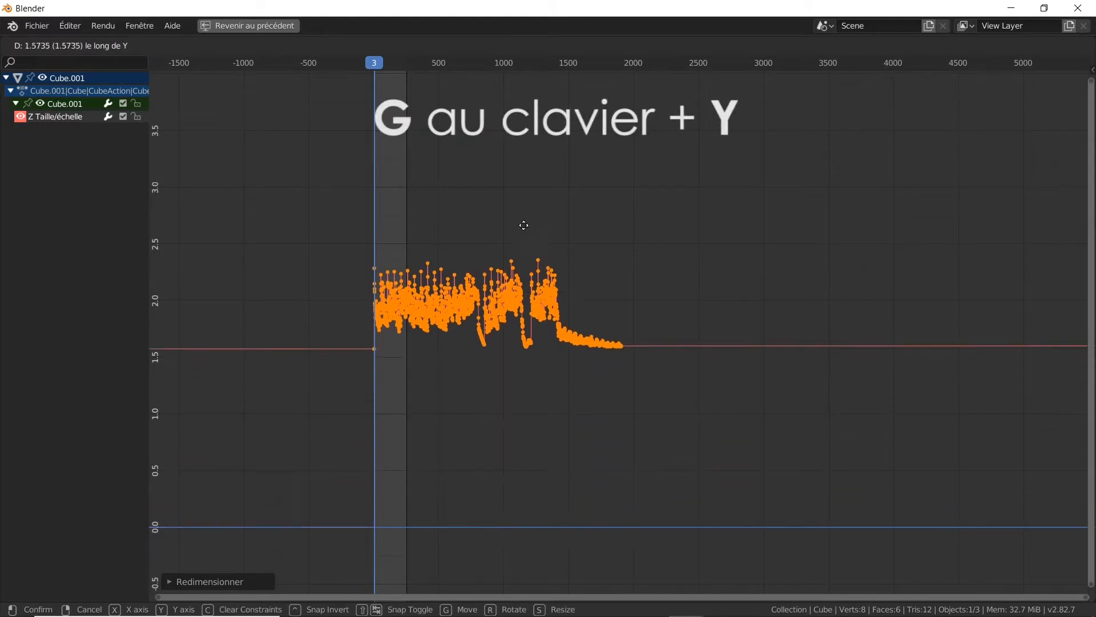
right_click(527, 257)
Delete the Z scale curve's first keyframe, the one lying on the value 0 line
scroll(440, 257, "down", 5)
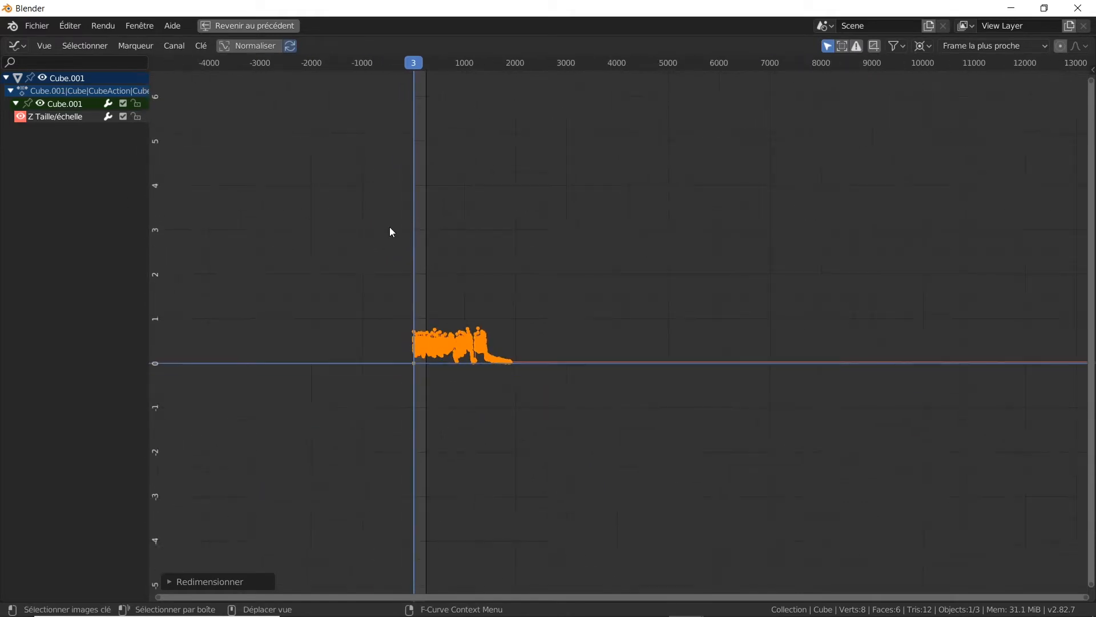
middle_click_drag(240, 166, 277, 326)
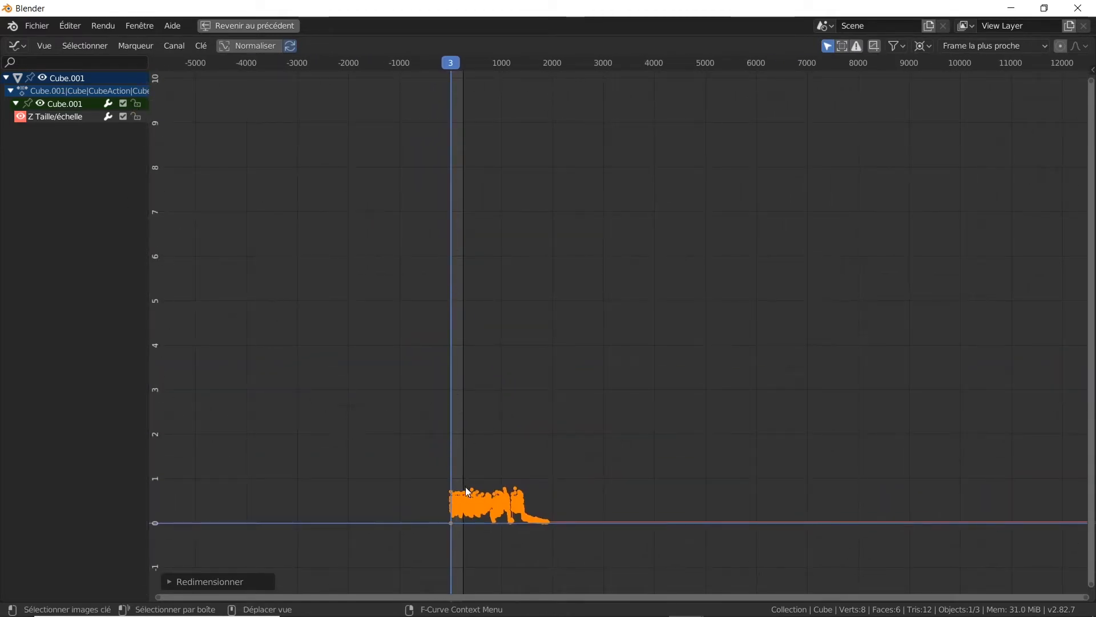
scroll(465, 486, "up", 8)
middle_click_drag(453, 498, 553, 252)
scroll(533, 303, "up", 3)
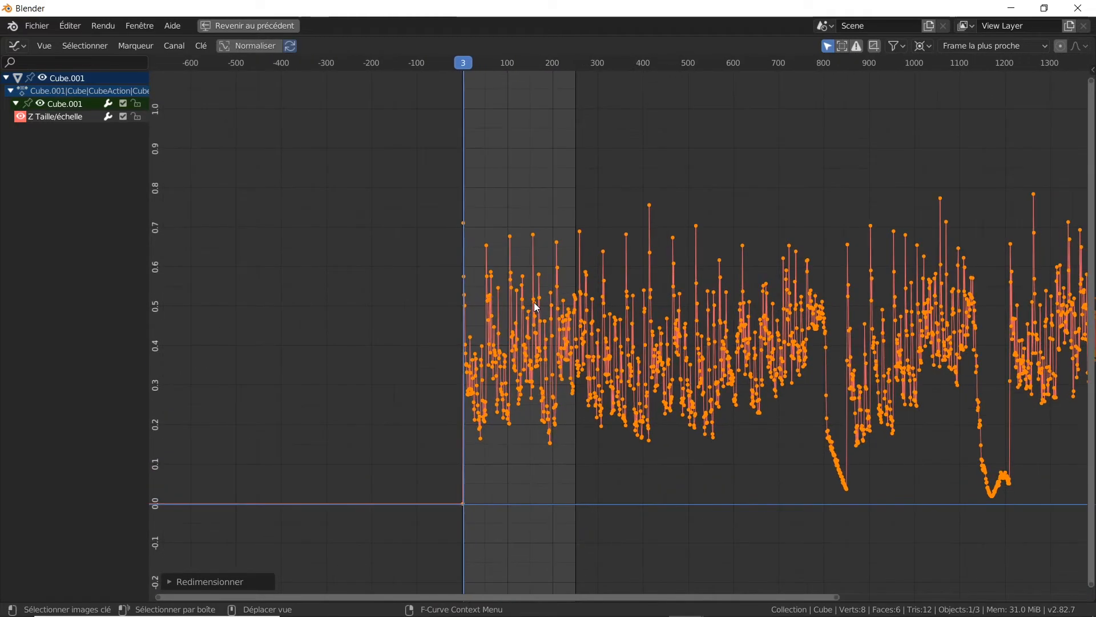
left_click(460, 502)
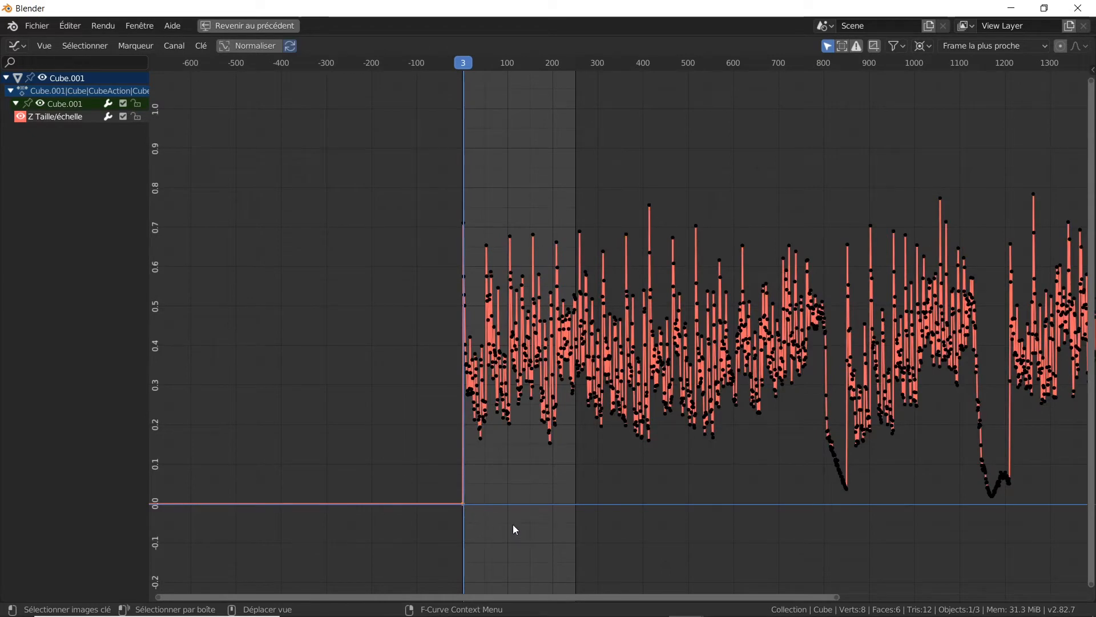
key("x")
left_click(513, 526)
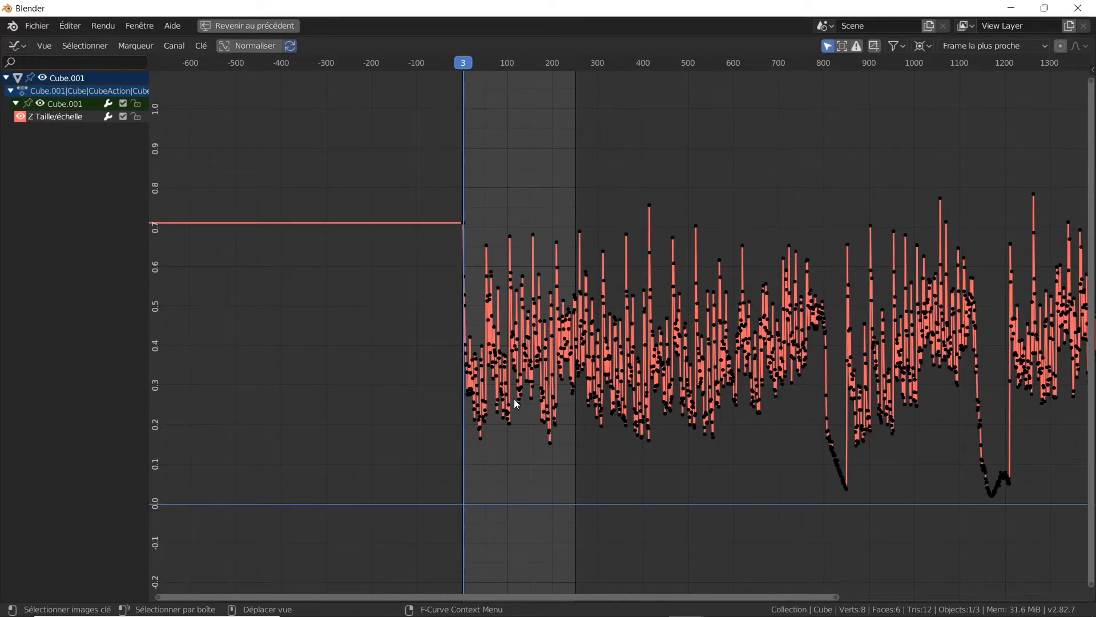
Select all remaining keys of the Z scale curve and move them down along Y until the first key sits at value 0
key("a")
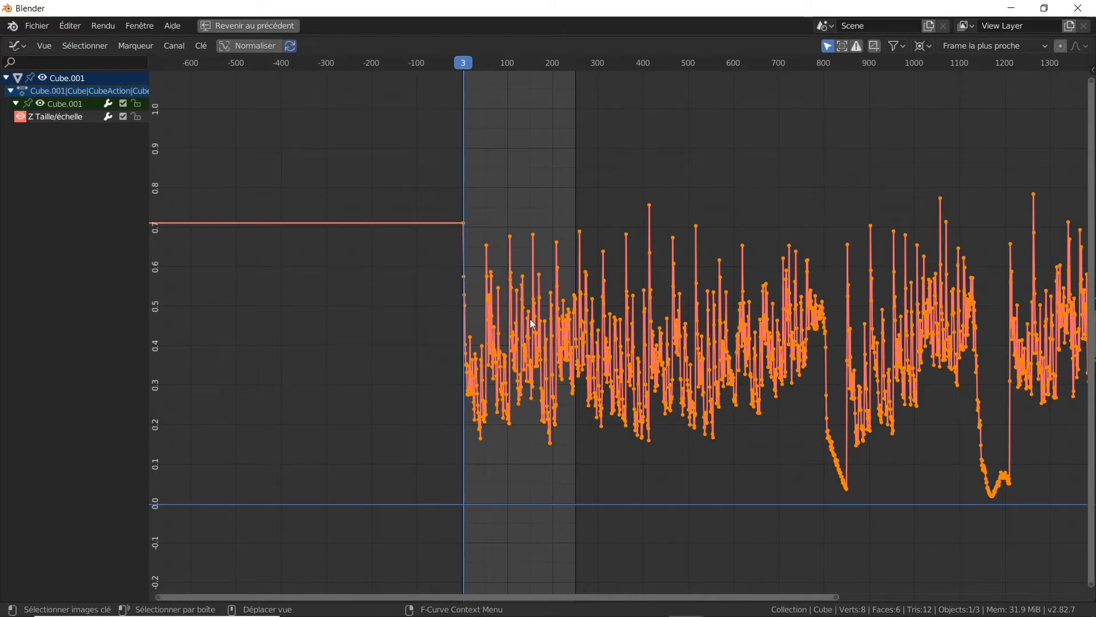
key("g")
key("y")
left_click(549, 500)
Scale the Z scale curve's keys along Y only from the 2D cursor, down to about 0.4 of their height
scroll(548, 501, "up", 5)
scroll(548, 500, "down", 7)
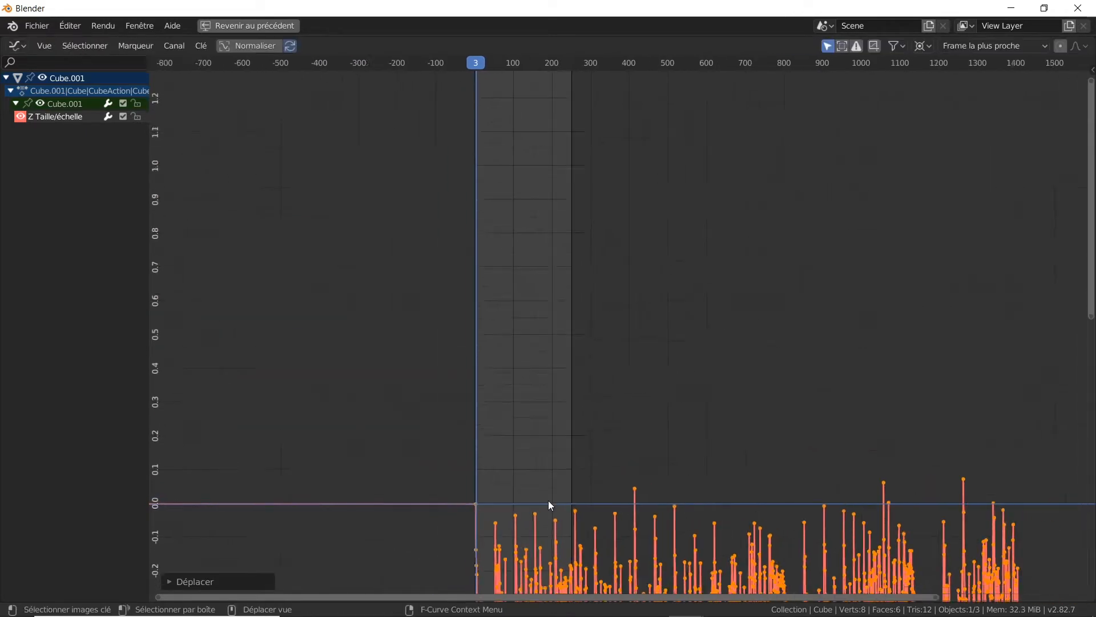
scroll(548, 501, "down", 1)
middle_click_drag(640, 497, 509, 291, "shift")
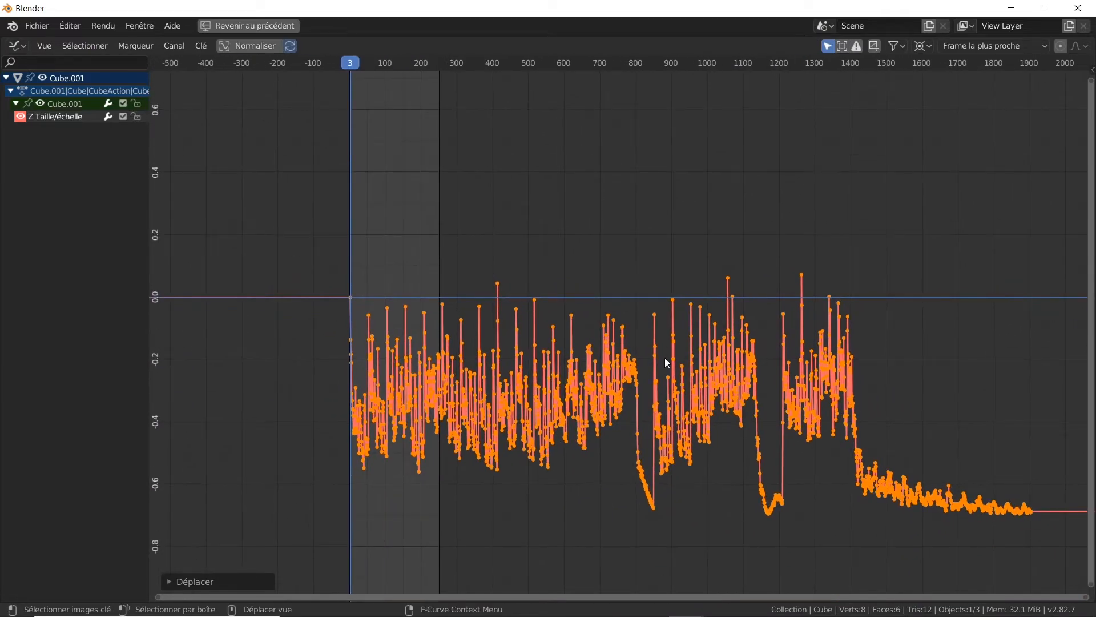
key("s")
key("y")
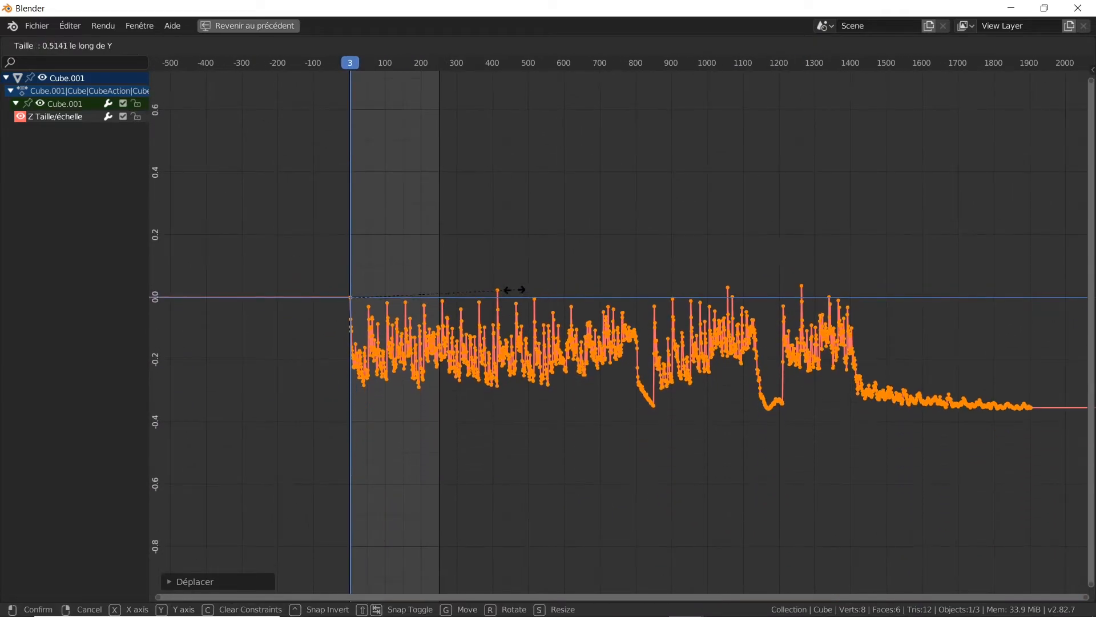
left_click(482, 286)
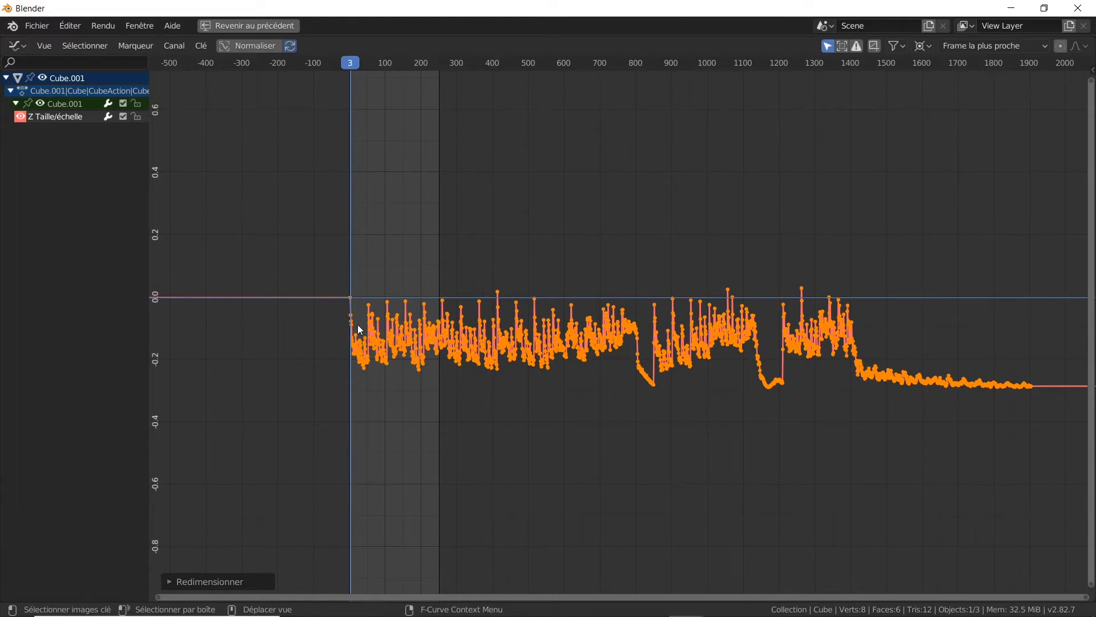
Decimate the Z scale curve's keyframes by ratio, with the removal factor set to 0.5
scroll(358, 326, "up", 8)
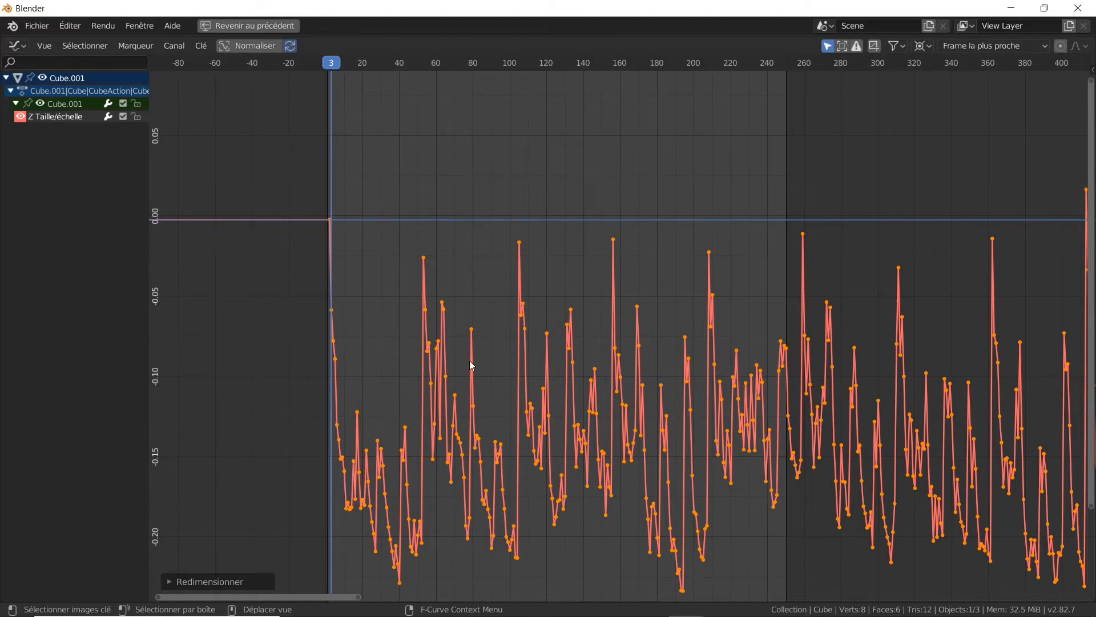
middle_click_drag(447, 331, 452, 339)
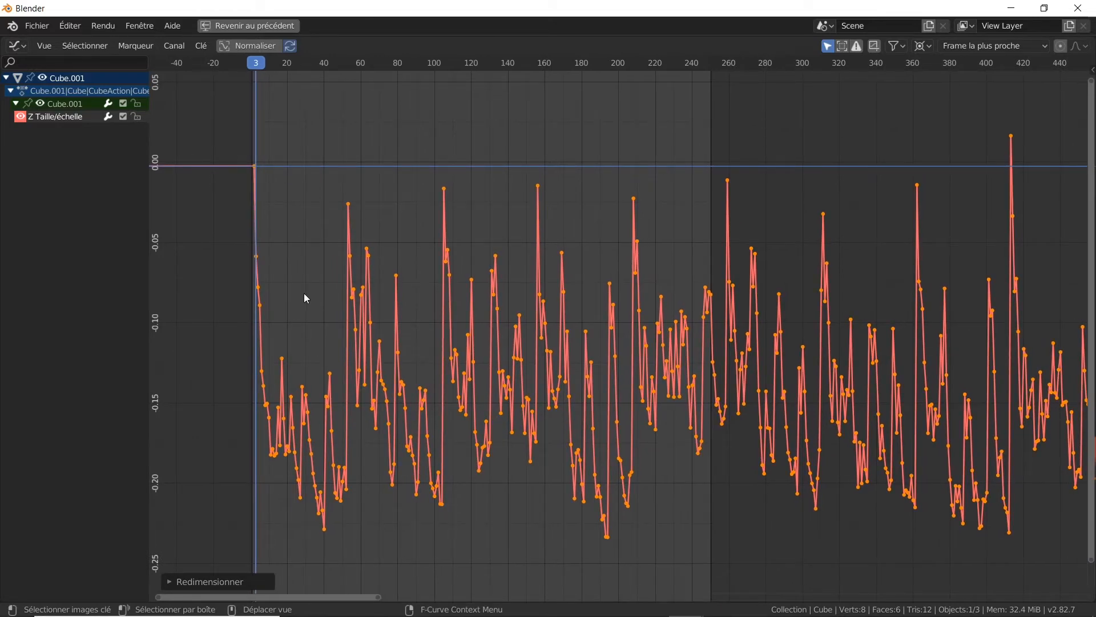
middle_click_drag(306, 297, 381, 366, "ctrl")
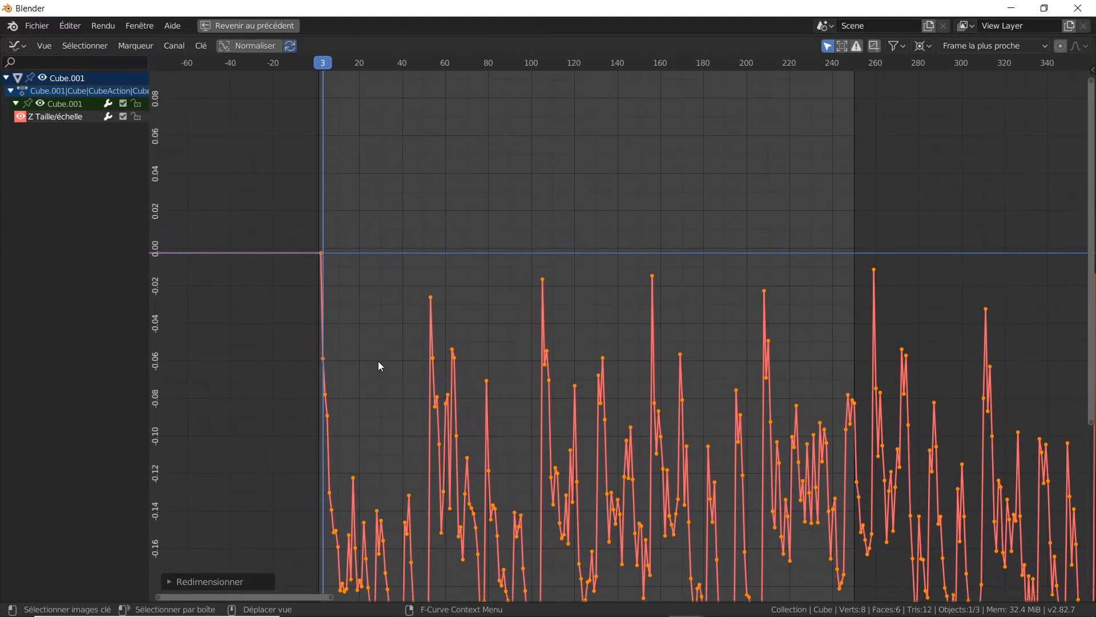
middle_click_drag(460, 366, 395, 316)
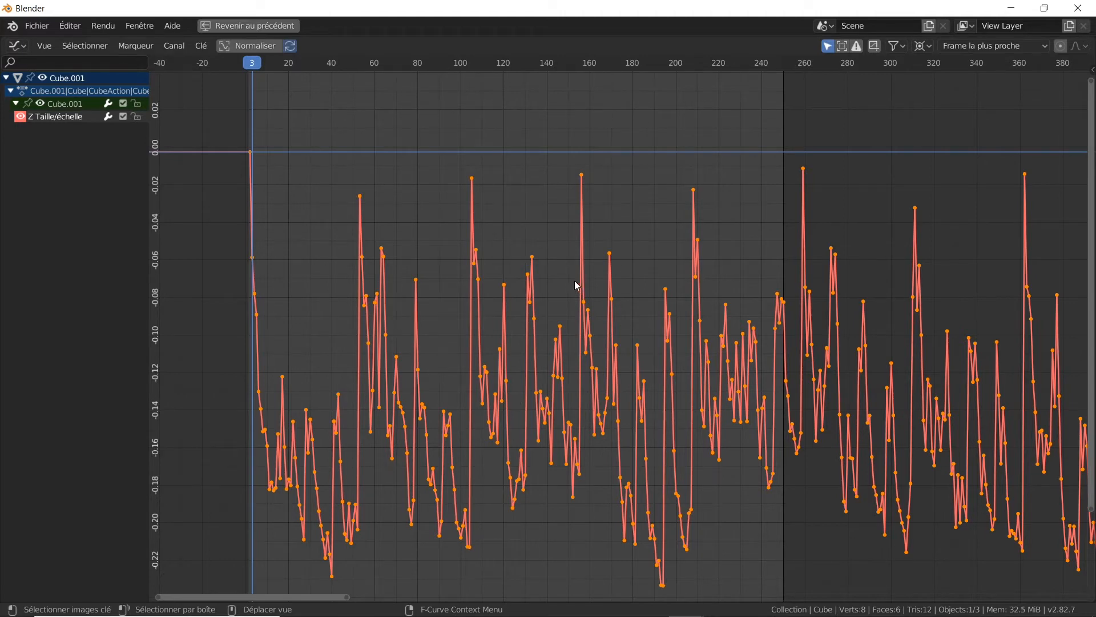
left_click(202, 45)
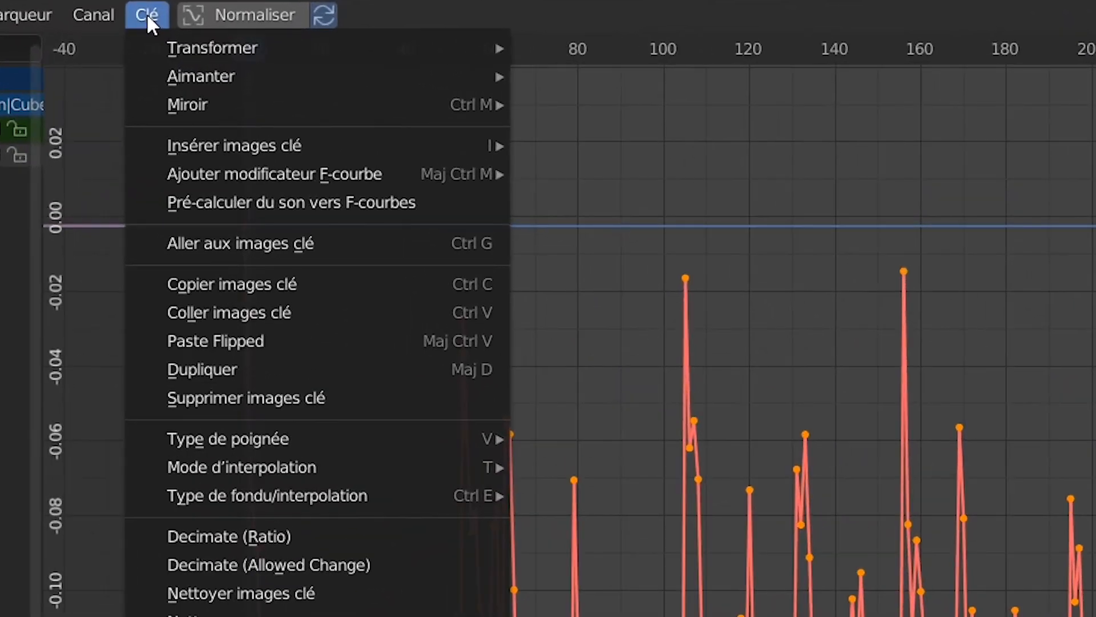
left_click(207, 536)
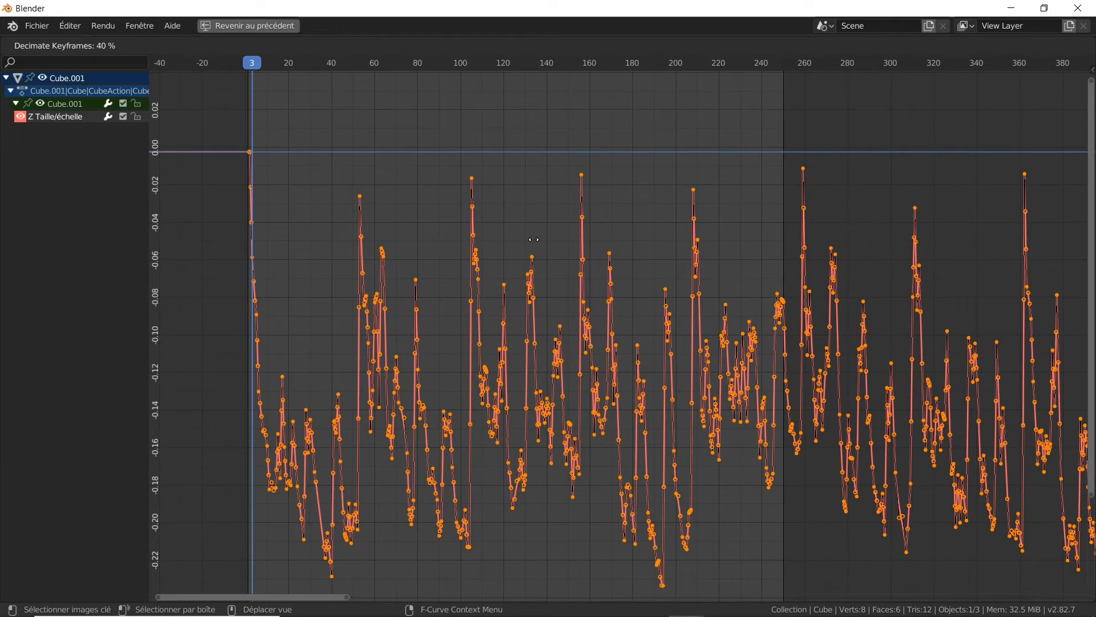
left_click(534, 239)
left_click(170, 583)
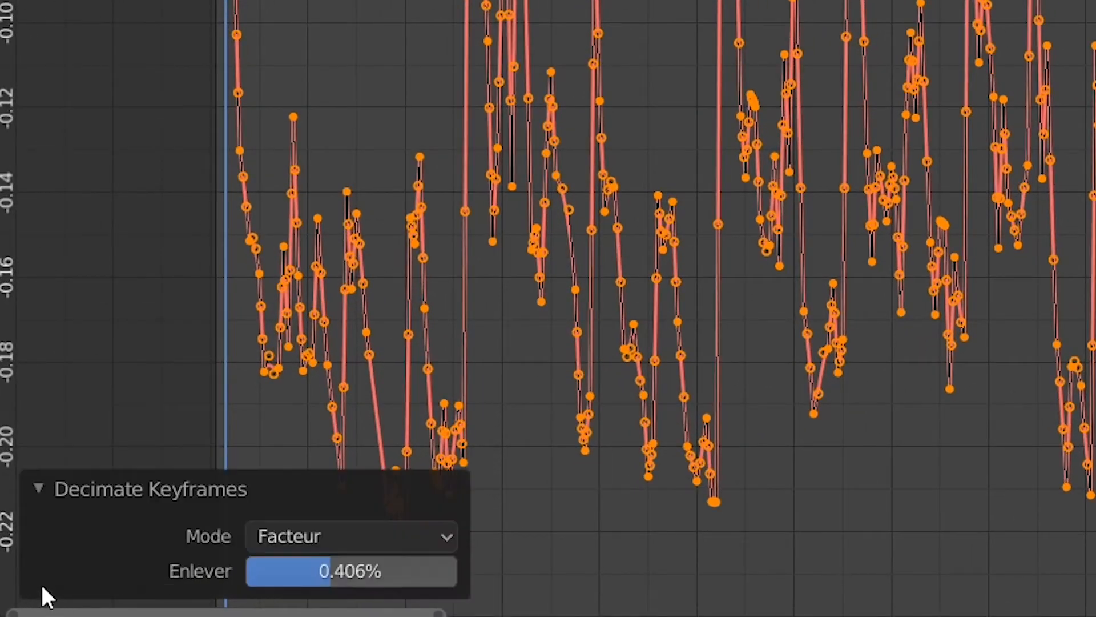
left_click(360, 568)
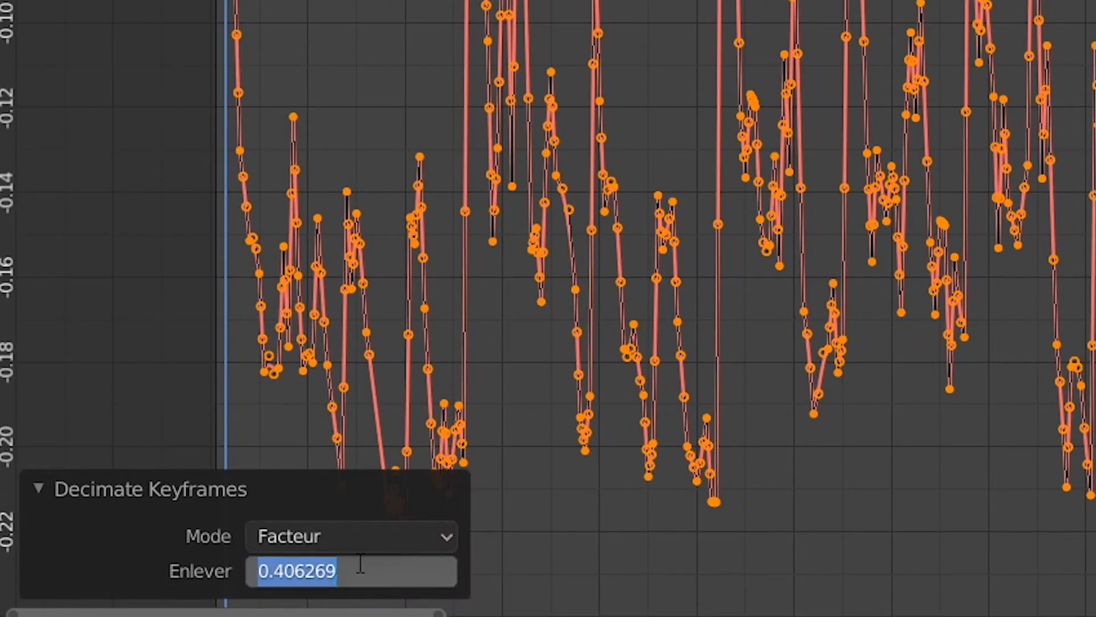
type(".5")
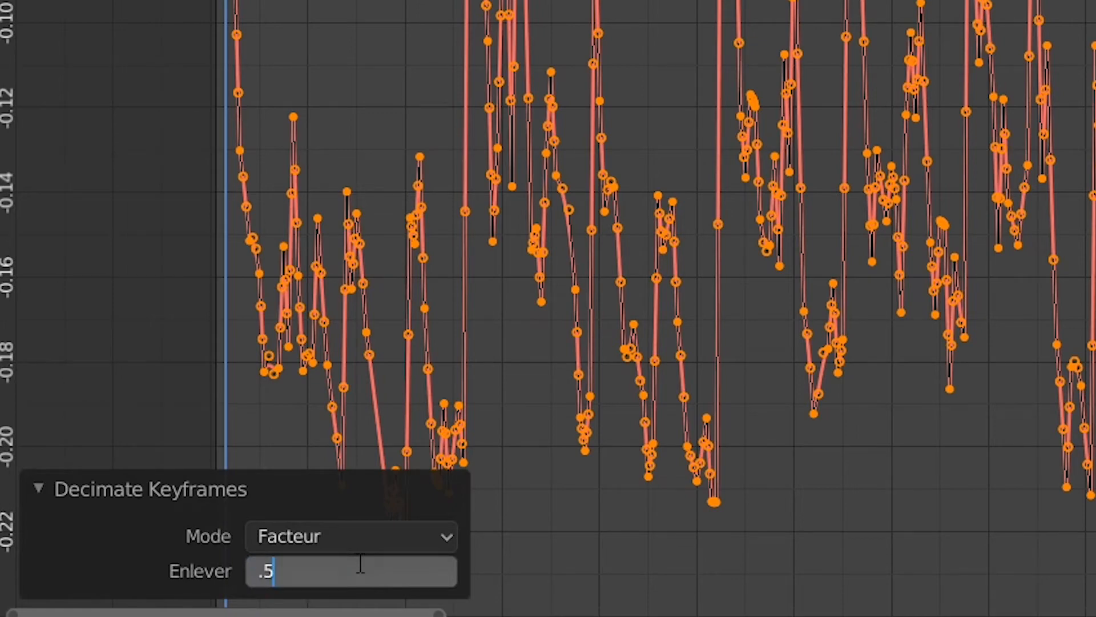
key("Return")
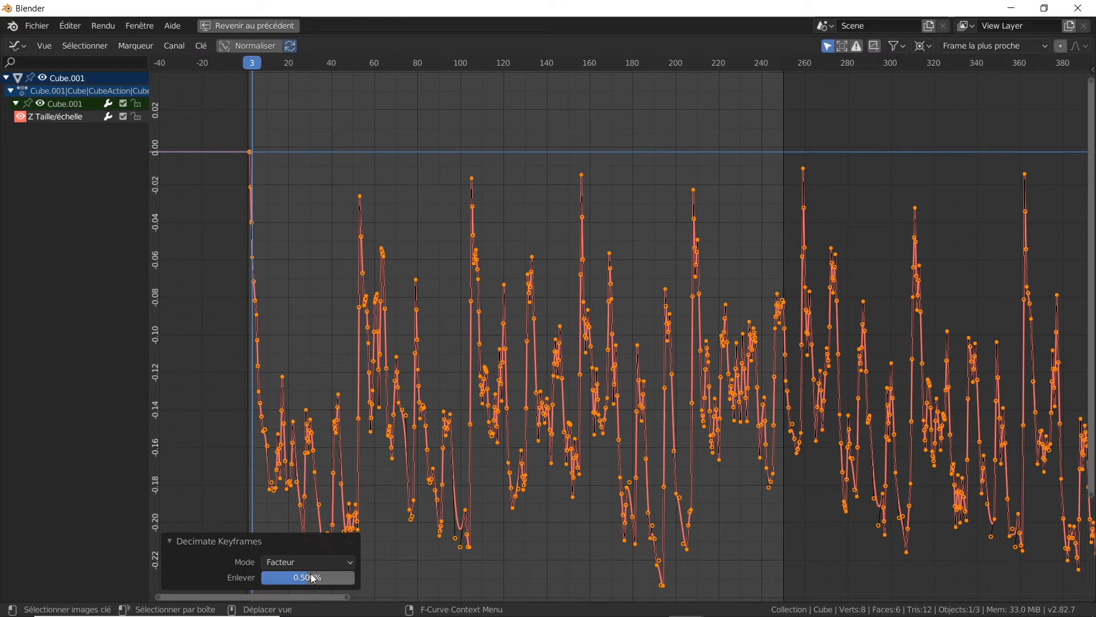
left_click(318, 542)
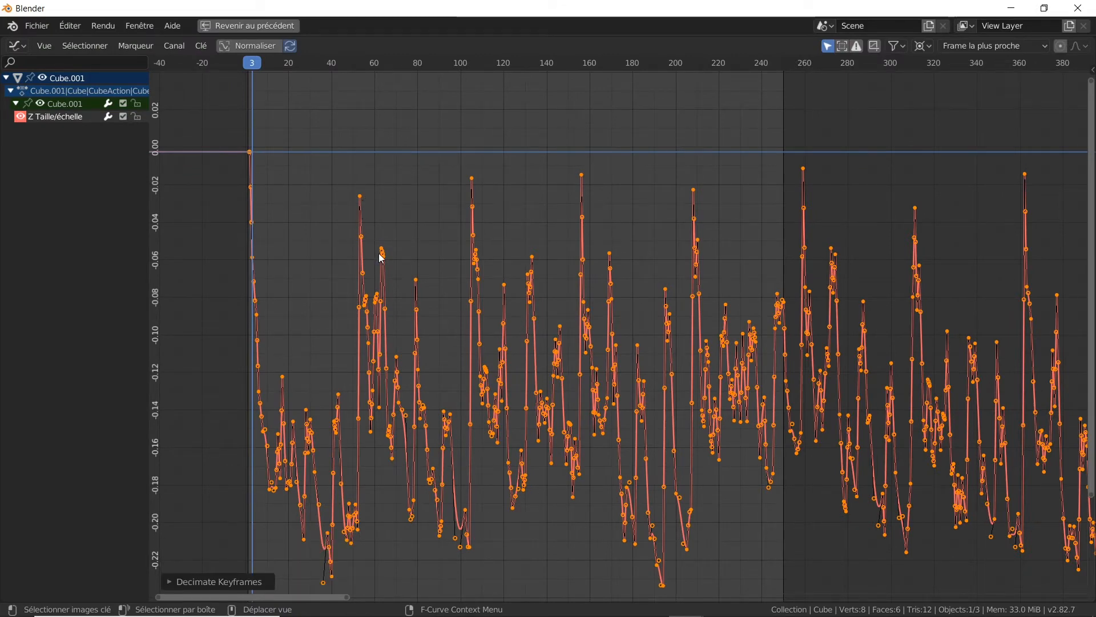
Set the interpolation mode of the selected Z scale keyframes to linear
left_click(211, 49)
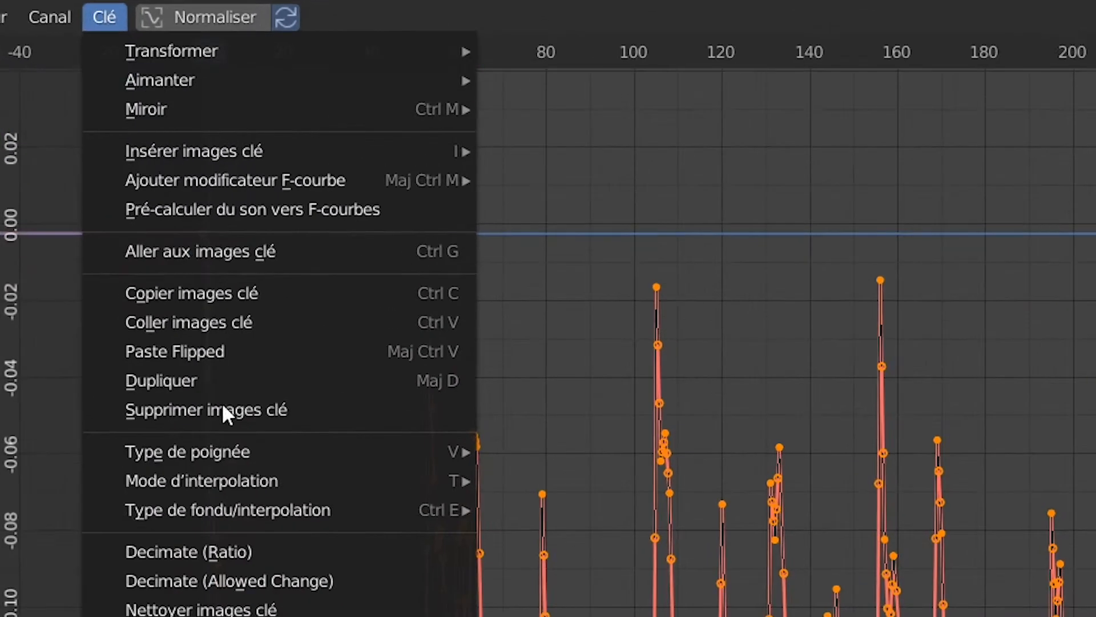
mouse_move(259, 275)
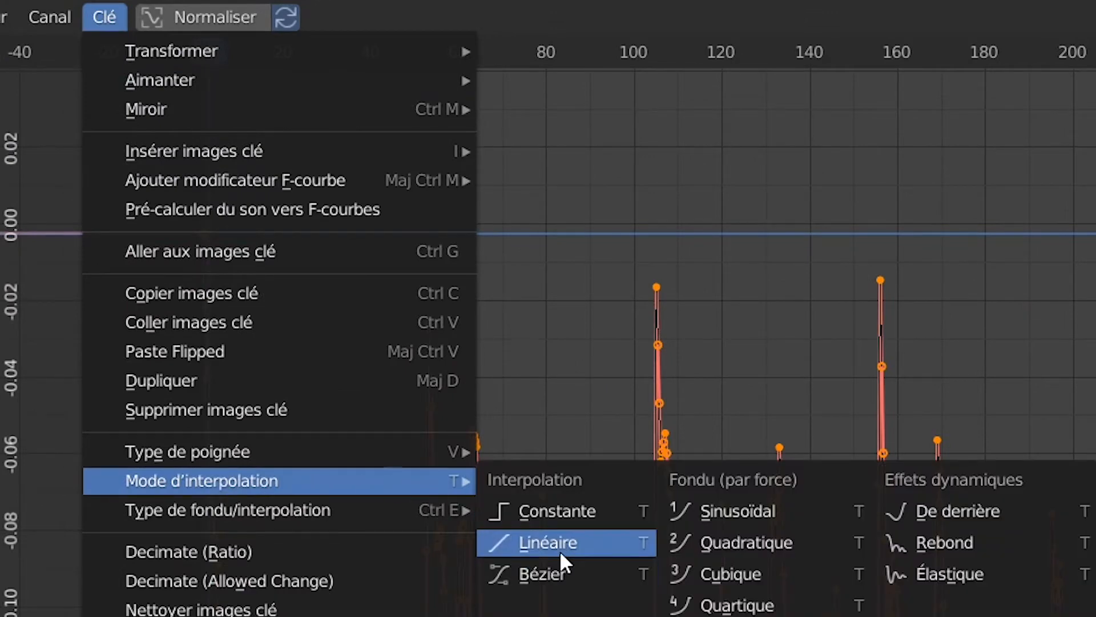
left_click(559, 548)
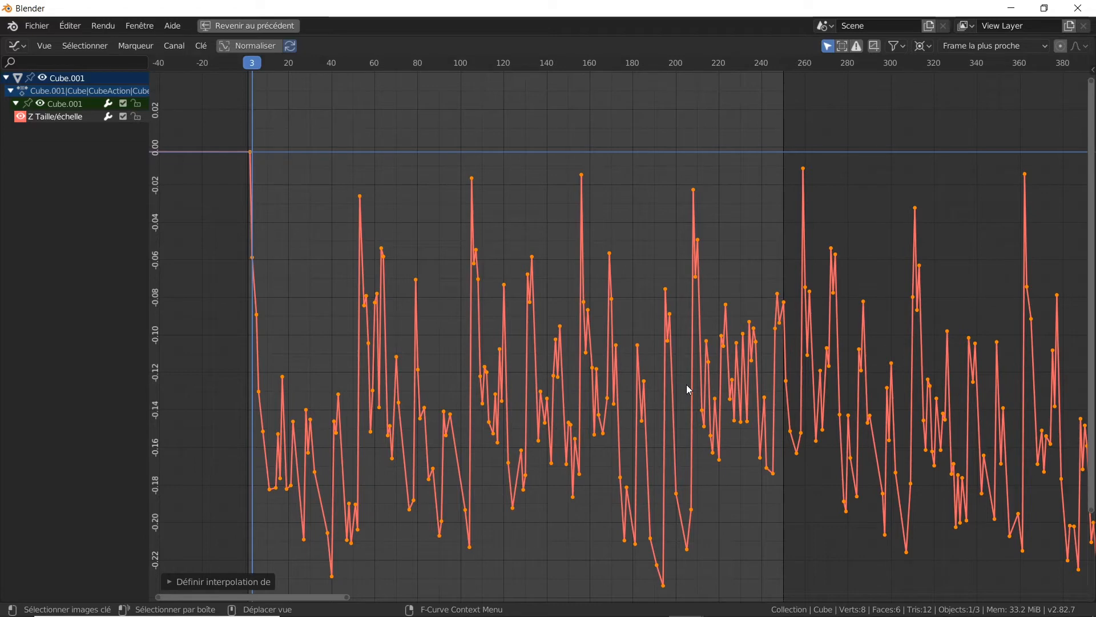
Box-deselect the first key at value 0 and move all the other keys up along Y by about 0.12
key("b")
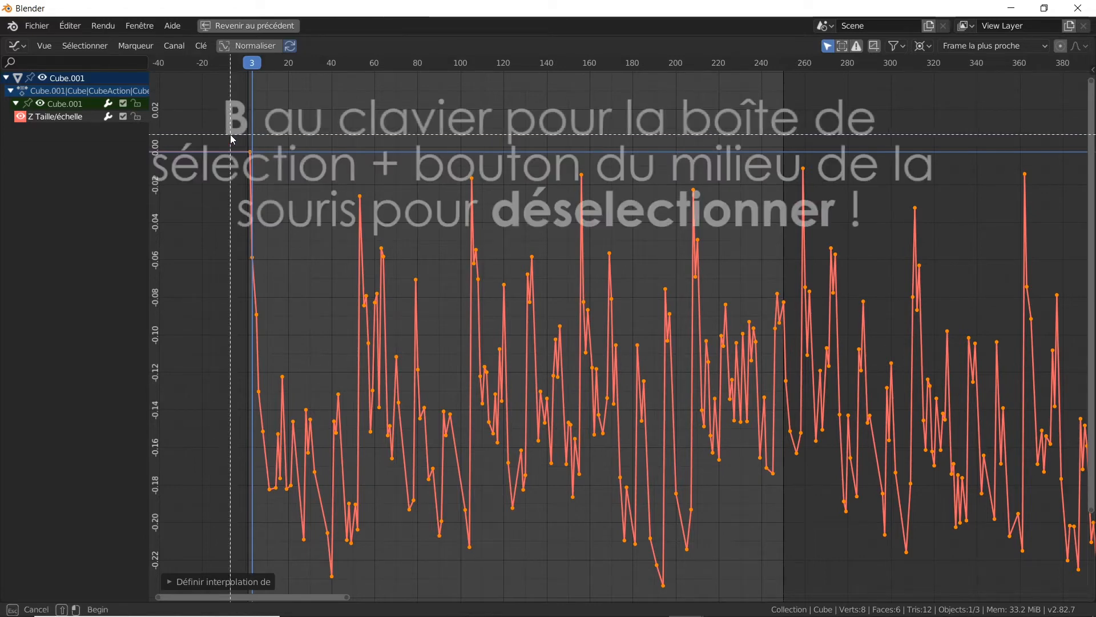
middle_click_drag(229, 137, 273, 179)
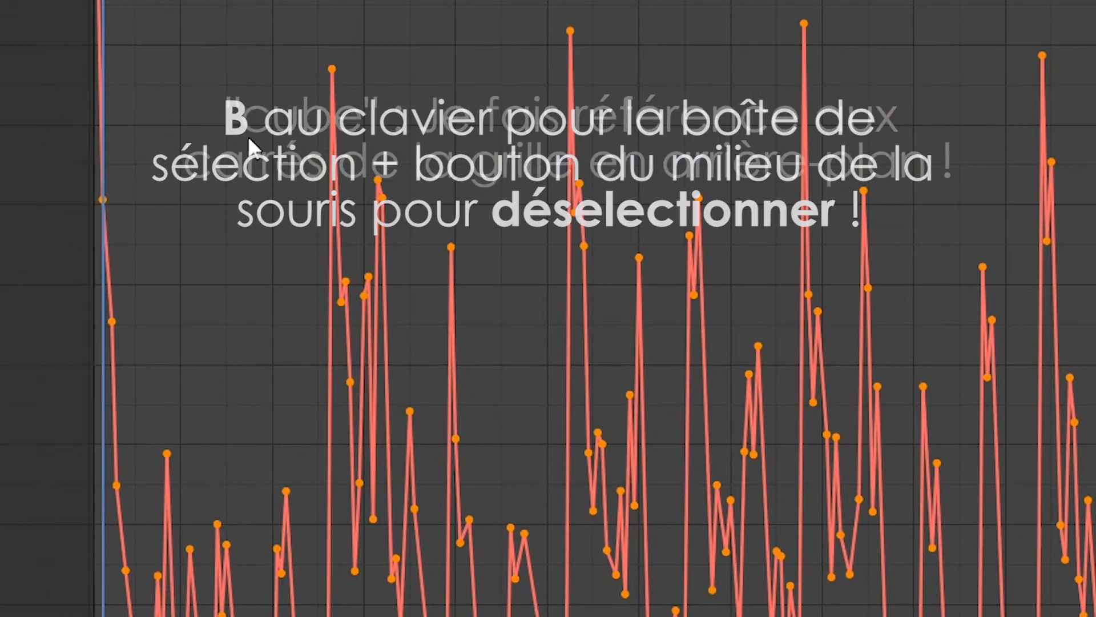
middle_click_drag(257, 293, 243, 482, "ctrl")
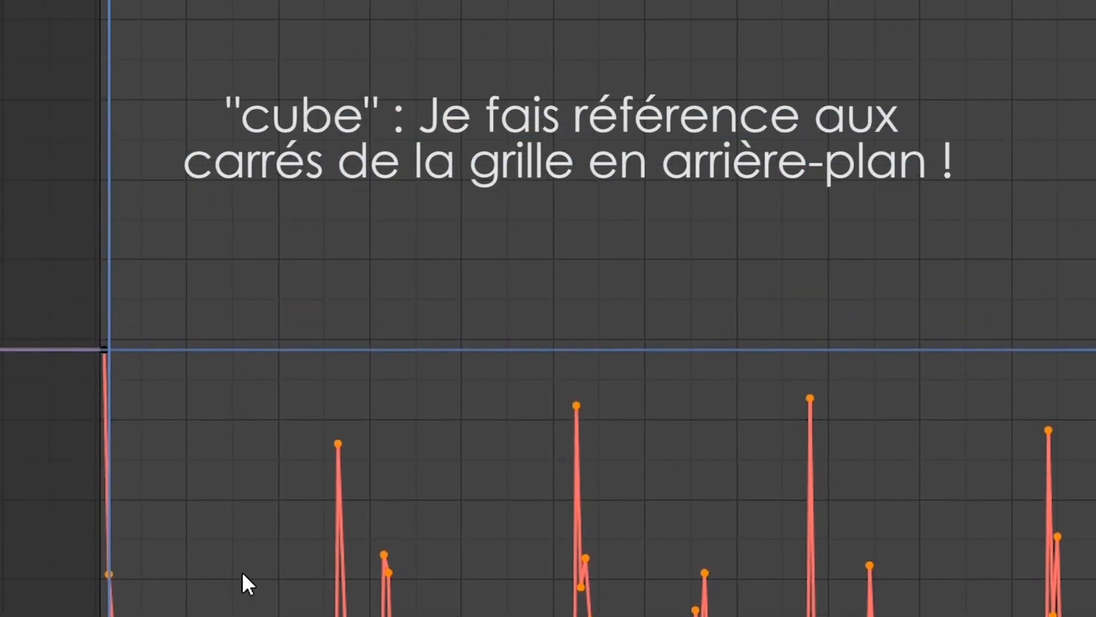
key("g")
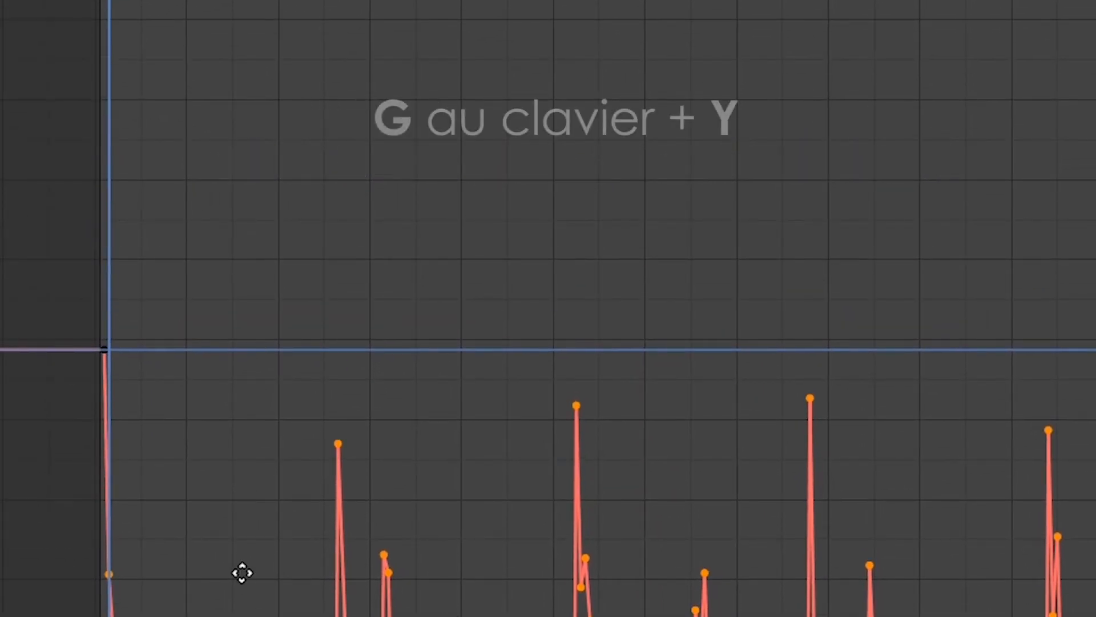
key("y")
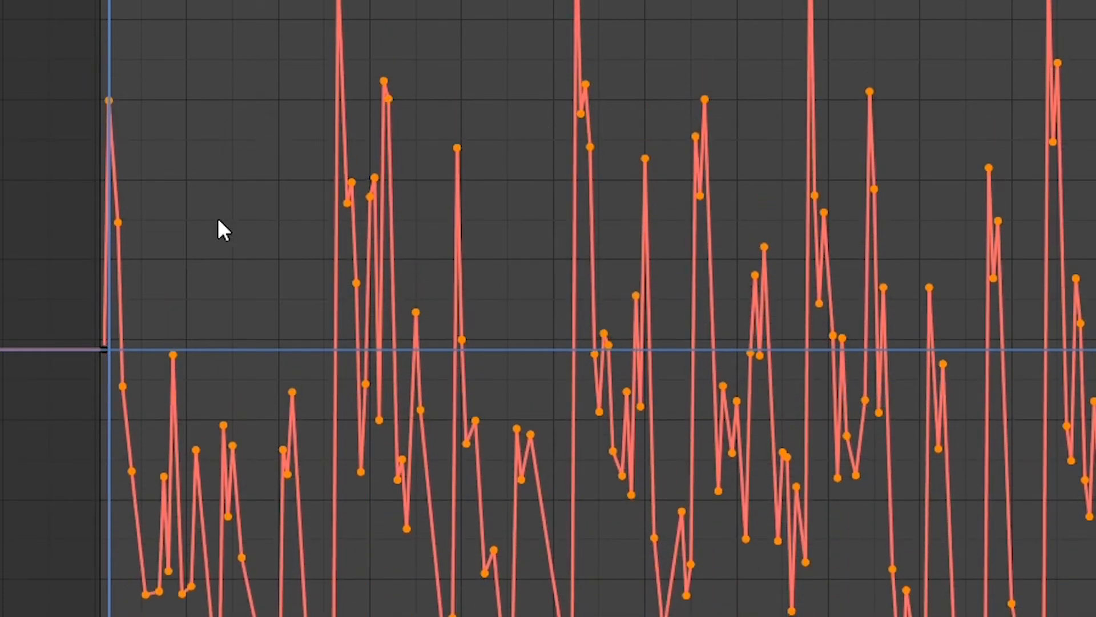
Box-deselect the second key at frame 3 and move the remaining selected keys up along Y by about 0.06
key("b")
middle_click_drag(64, 55, 133, 128)
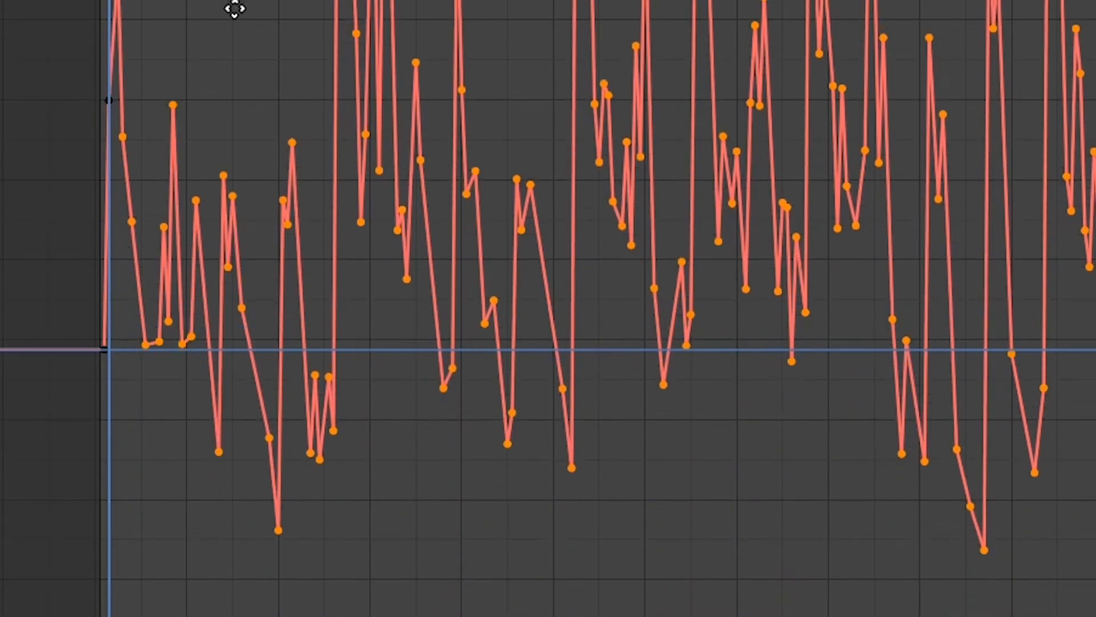
middle_click_drag(240, 18, 303, 323)
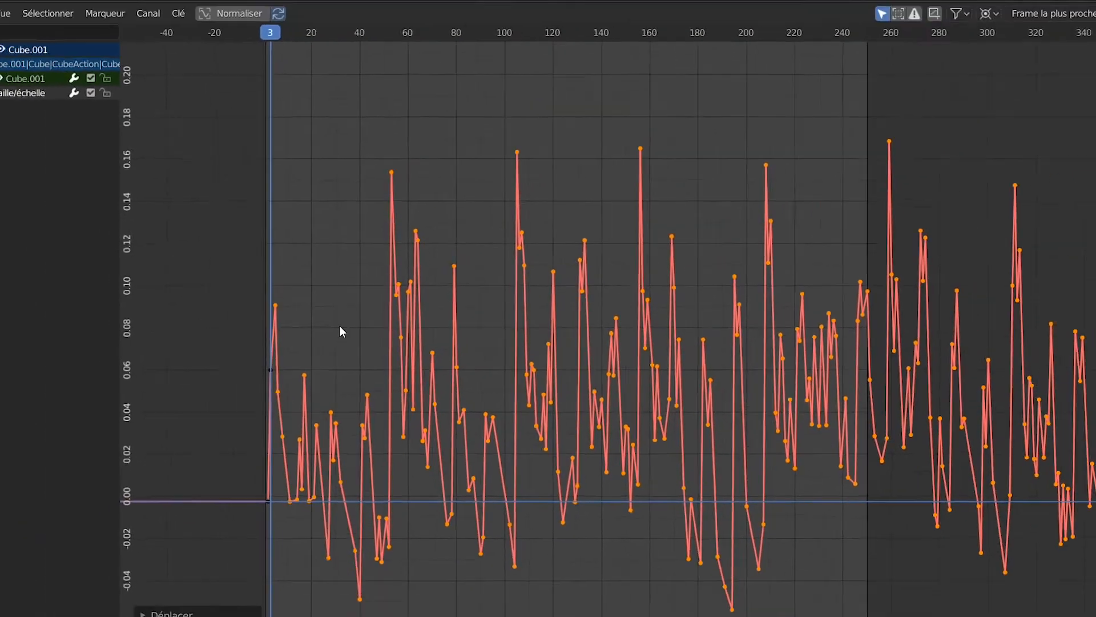
Box-deselect the third key of the Z scale curve and move the remaining selected keys up along Y by about 0.08
key("b")
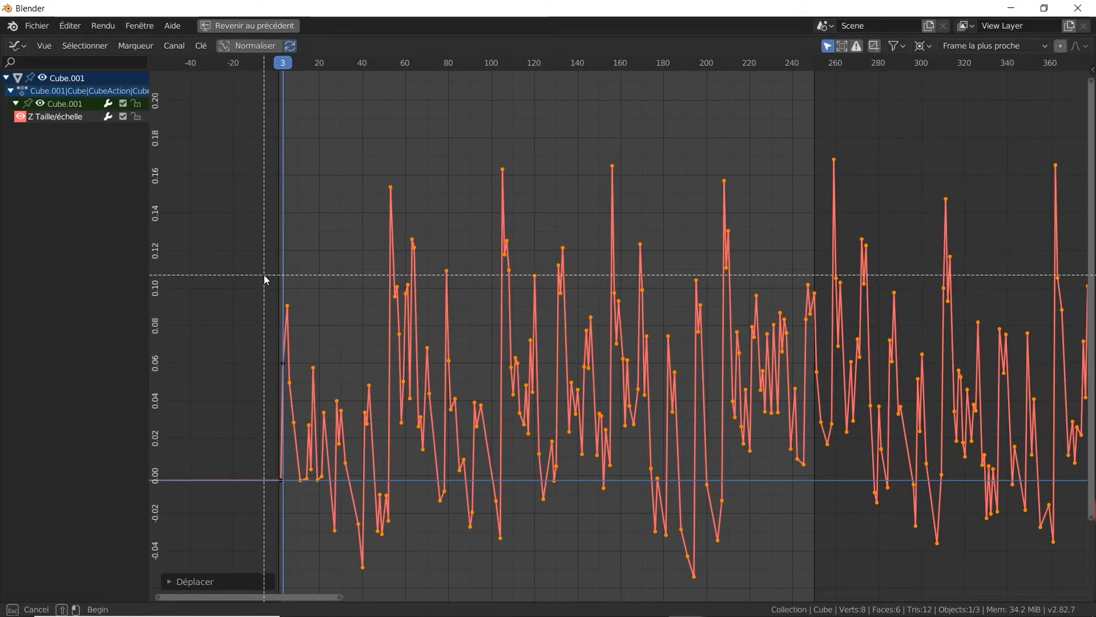
left_click_drag(264, 275, 308, 322)
key("g")
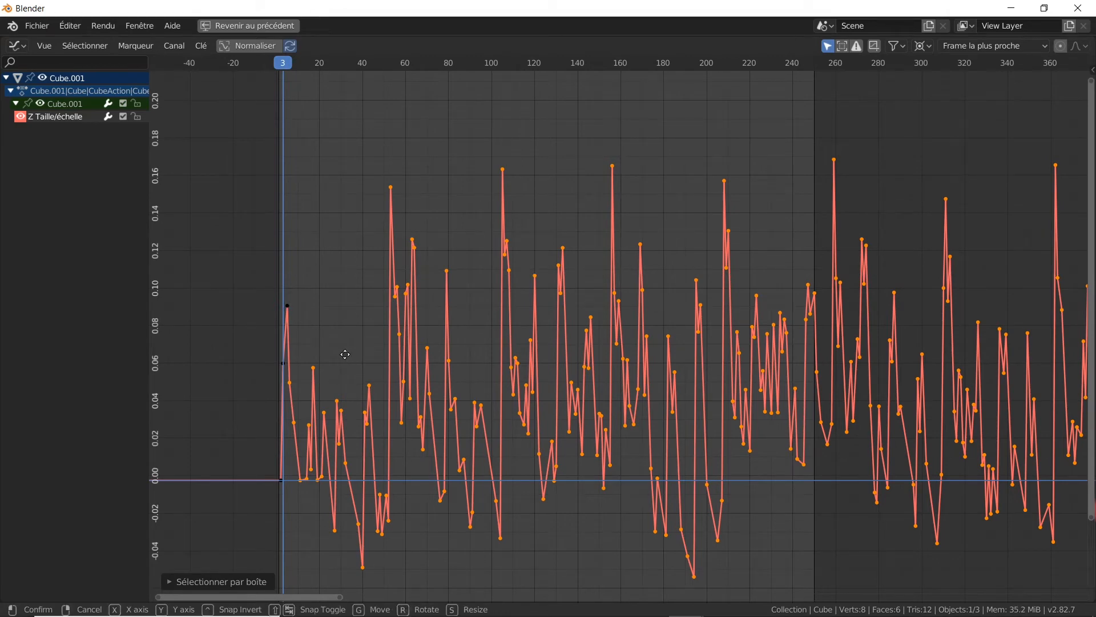
key("y")
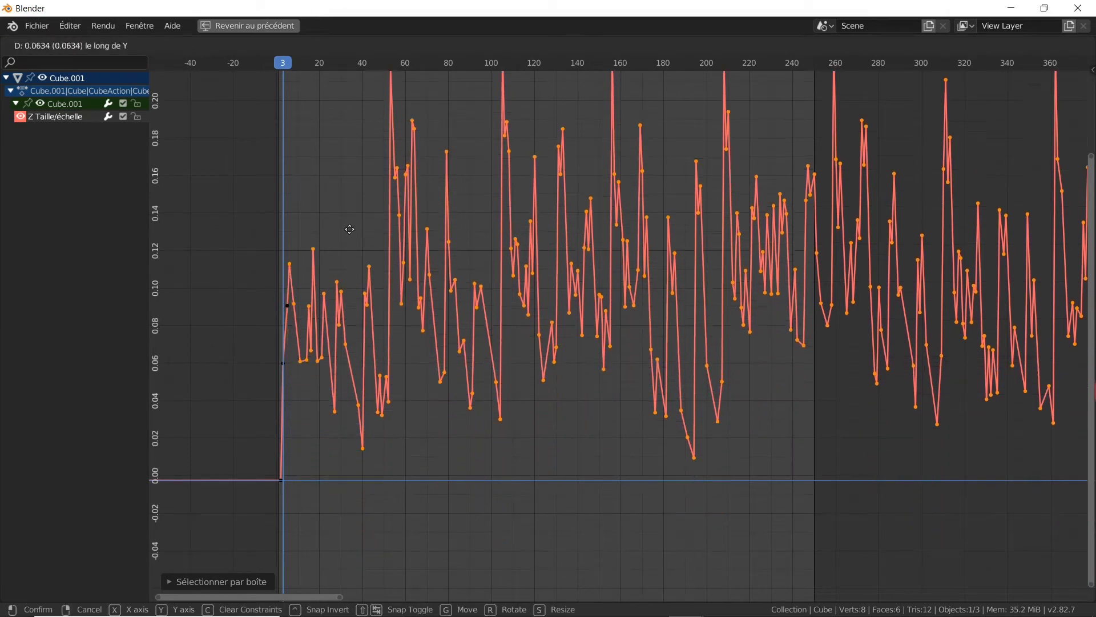
left_click(352, 205)
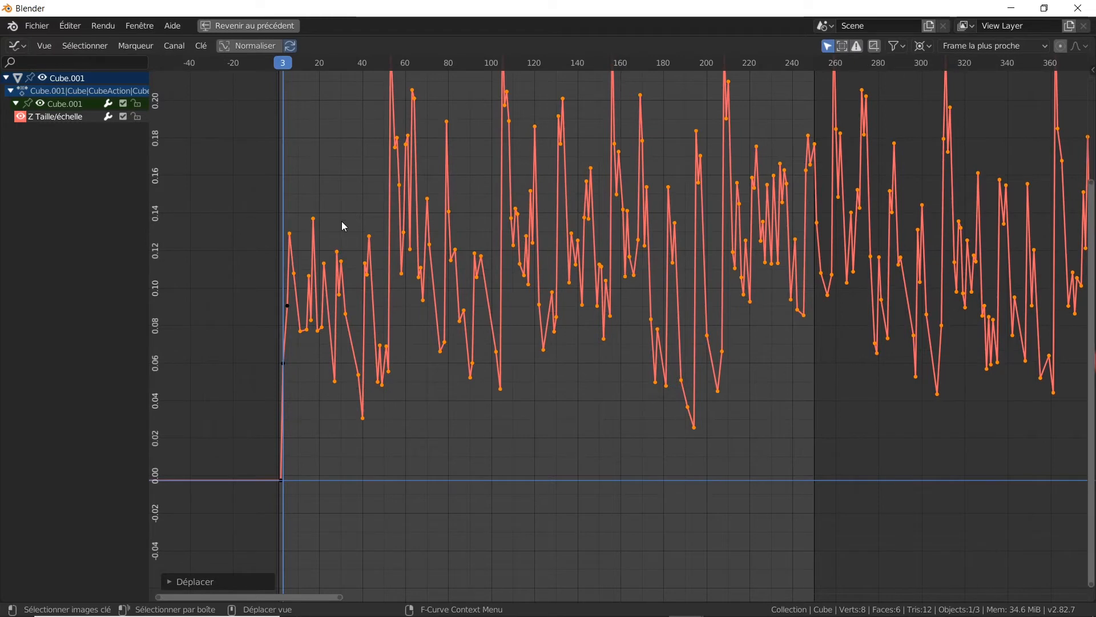
Box-deselect the fourth key, the first peak after the deselected keys, and move the remaining keys up along Y by about 0.04
key("b")
left_click_drag(288, 230, 298, 249)
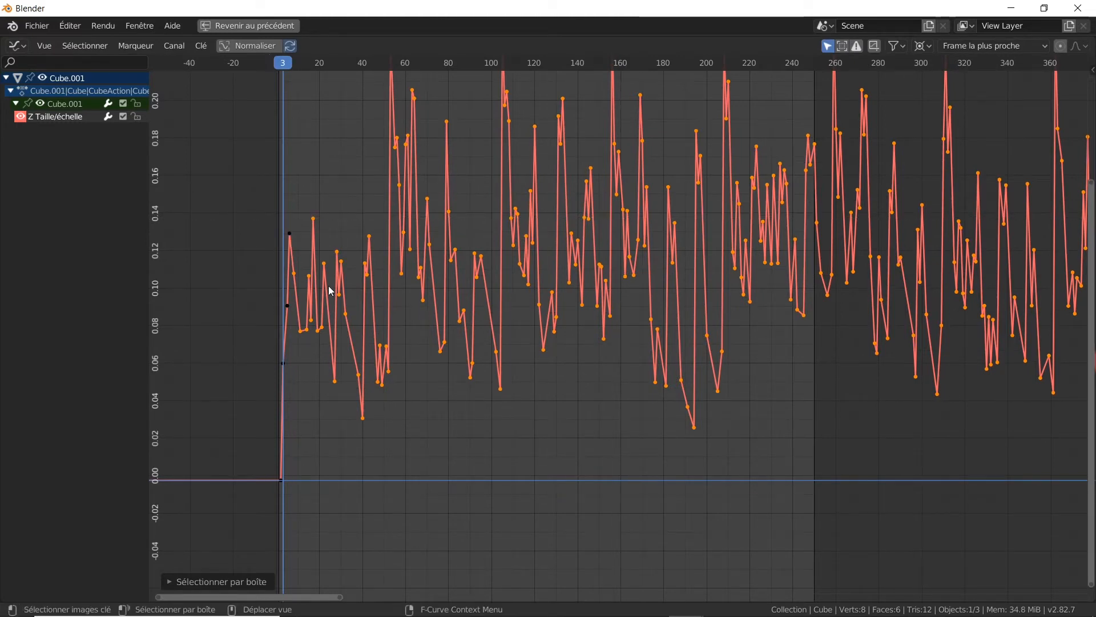
key("g")
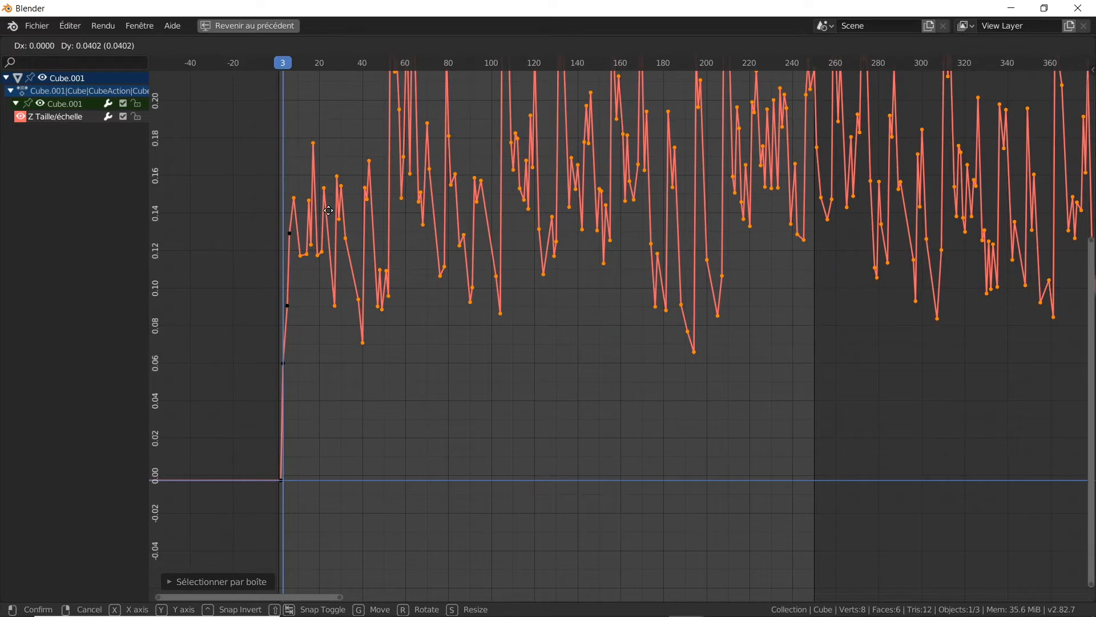
key("y")
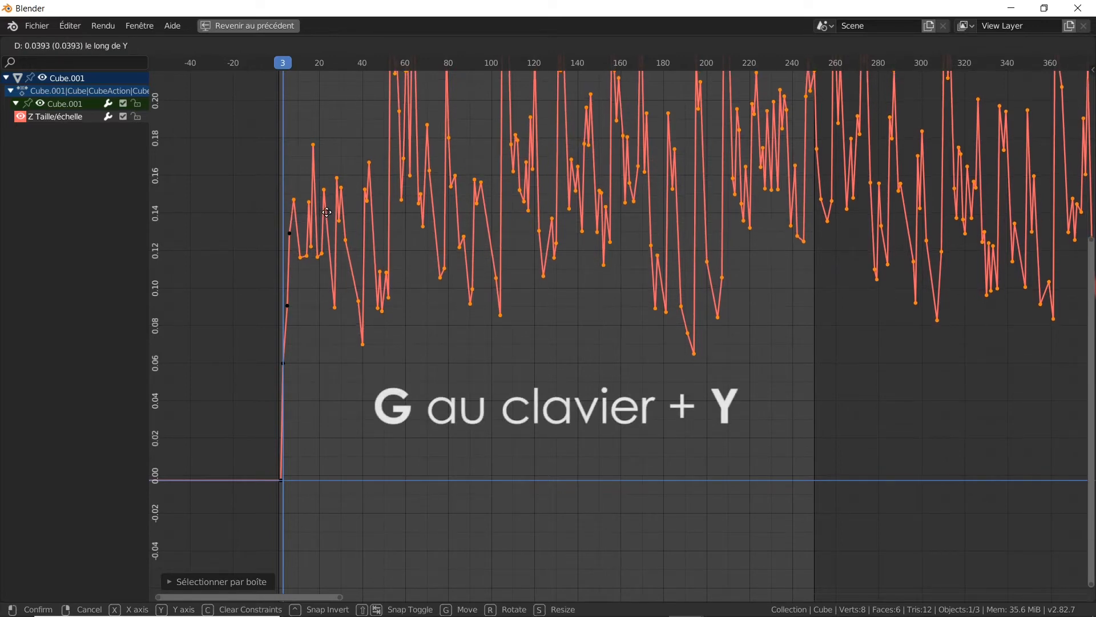
left_click(328, 214)
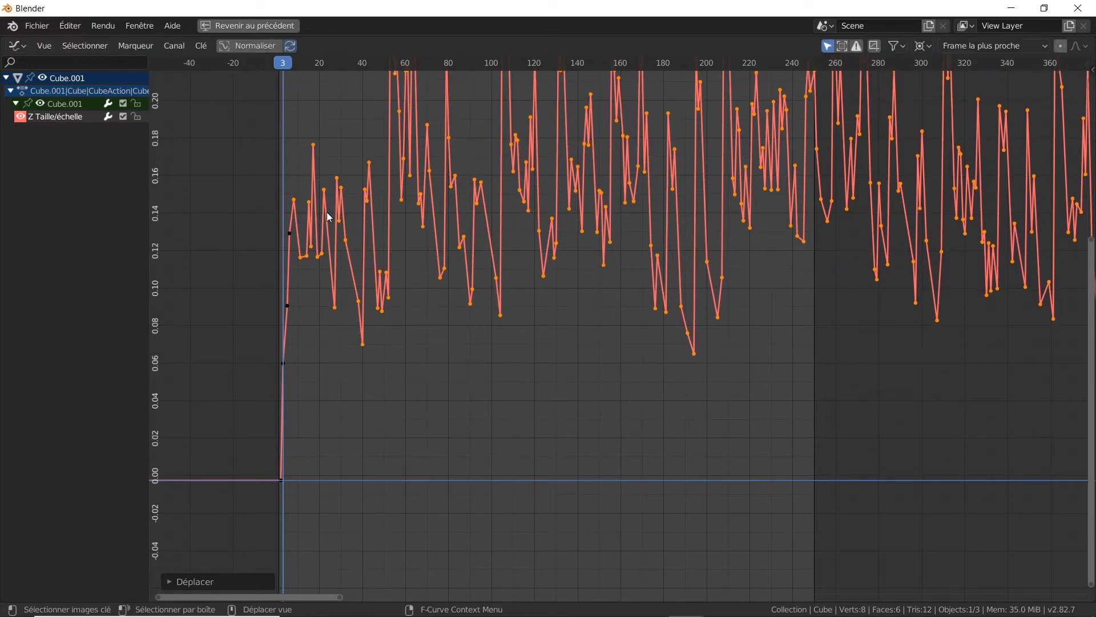
Box-deselect the fifth key near frame 8 and move the remaining selected keys up along Y by about 0.05
key("g")
right_click(289, 199)
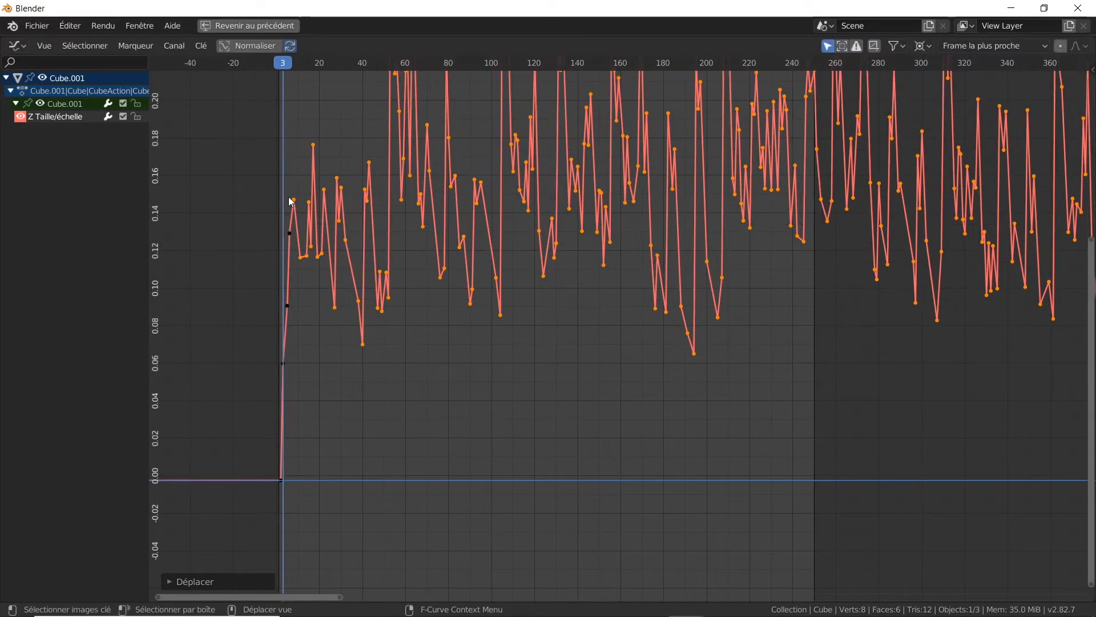
key("b")
middle_click_drag(290, 193, 301, 210)
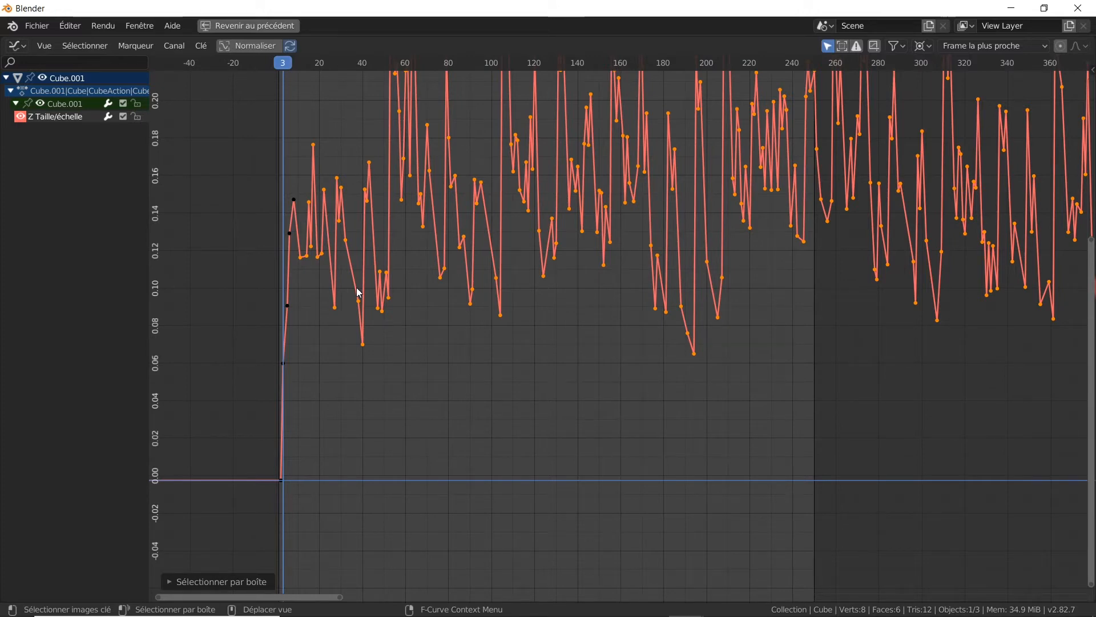
key("g")
key("y")
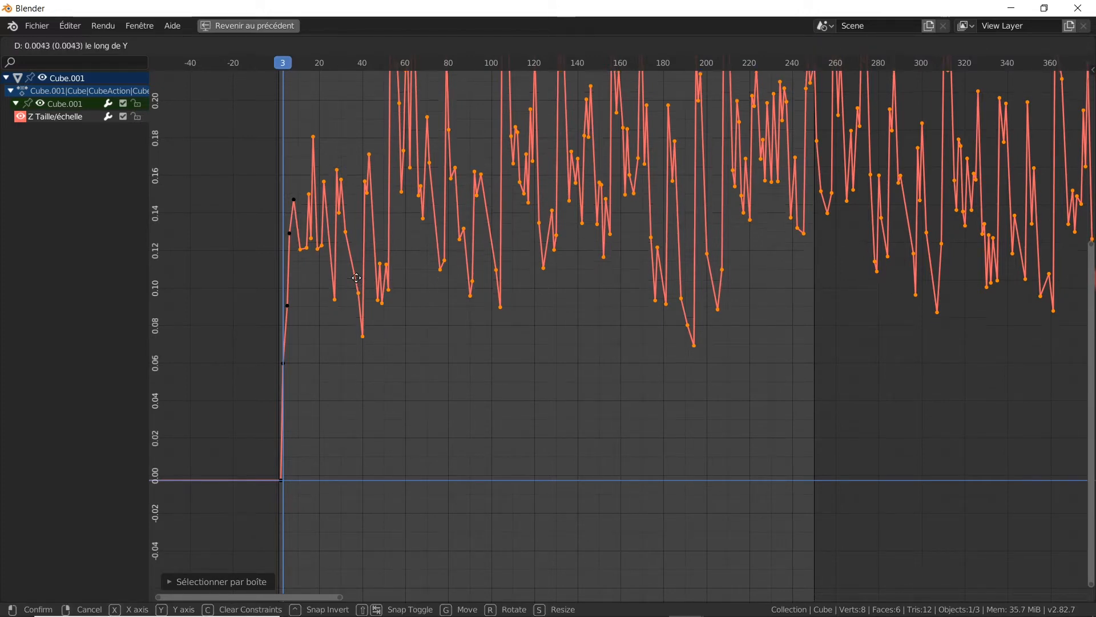
left_click(354, 189)
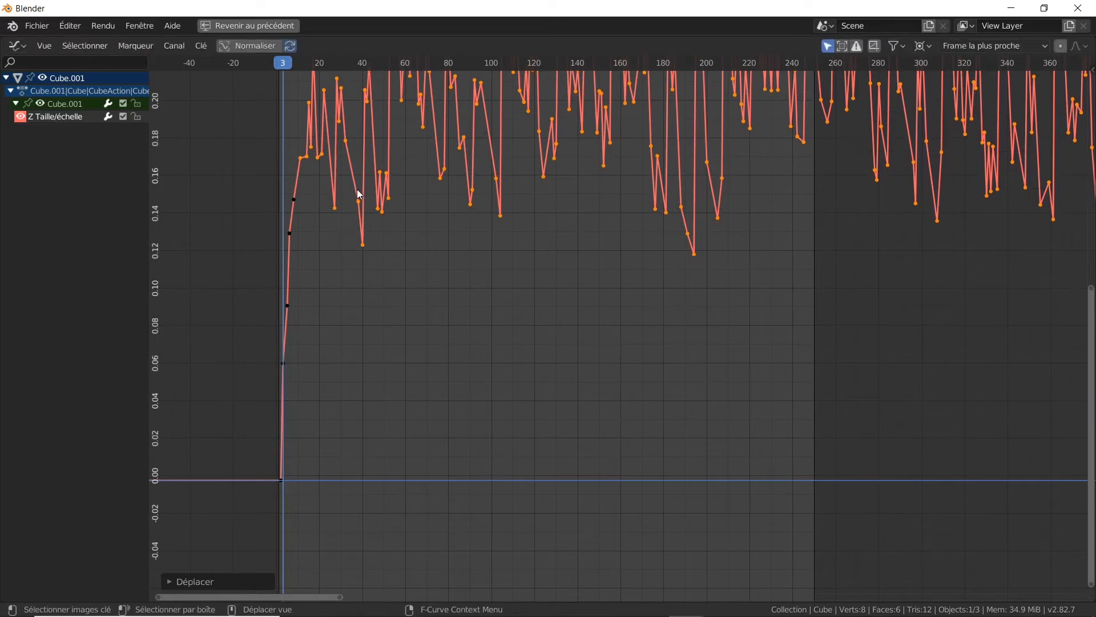
Box-deselect the next three keys, up to the one near value 0.20, and raise the remaining selected keys by about 0.05
key("Home")
key("b")
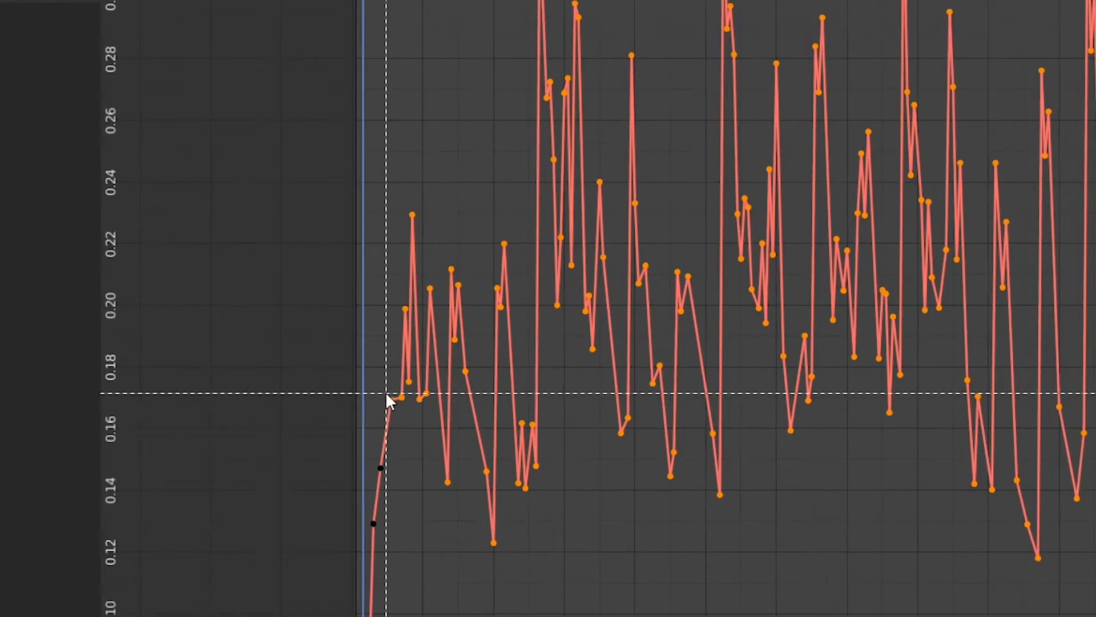
left_click_drag(320, 357, 339, 378)
middle_click_drag(452, 447, 451, 447)
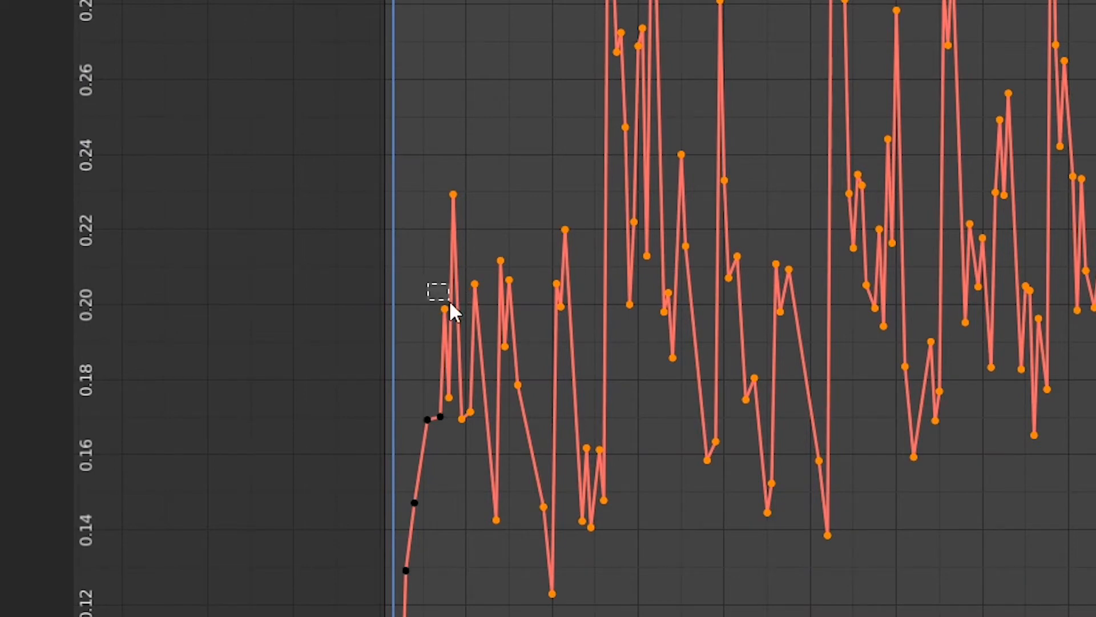
middle_click_drag(460, 319, 461, 319)
key("b")
right_click(505, 415)
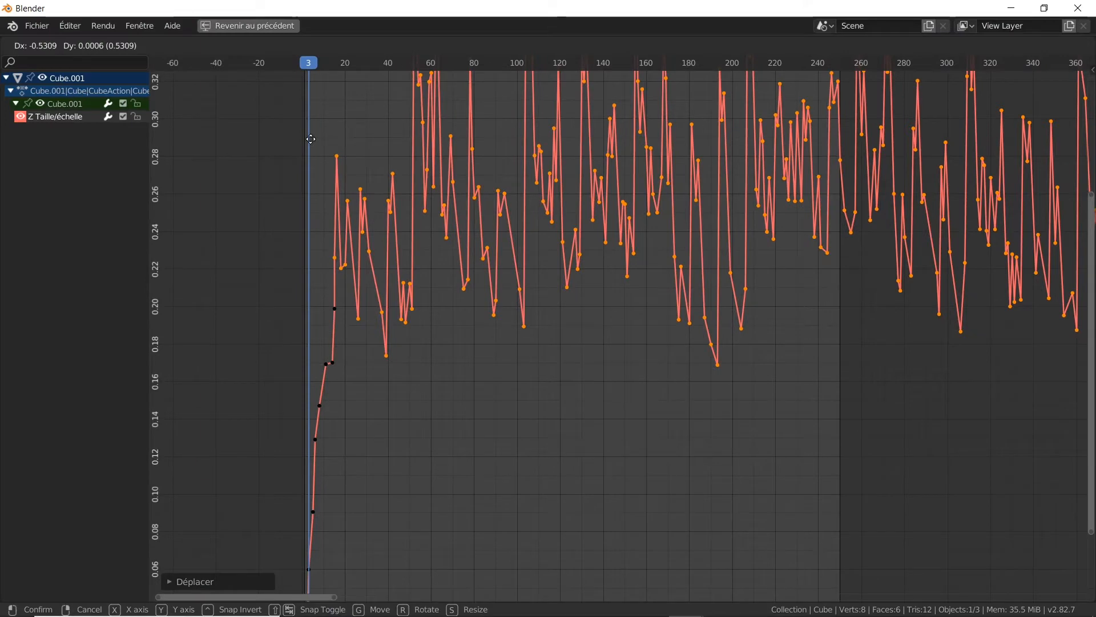
left_click(311, 139)
Box-deselect the next two keys up to the peak near 0.28 and move the remaining keys up along Y by about 0.11
key("b")
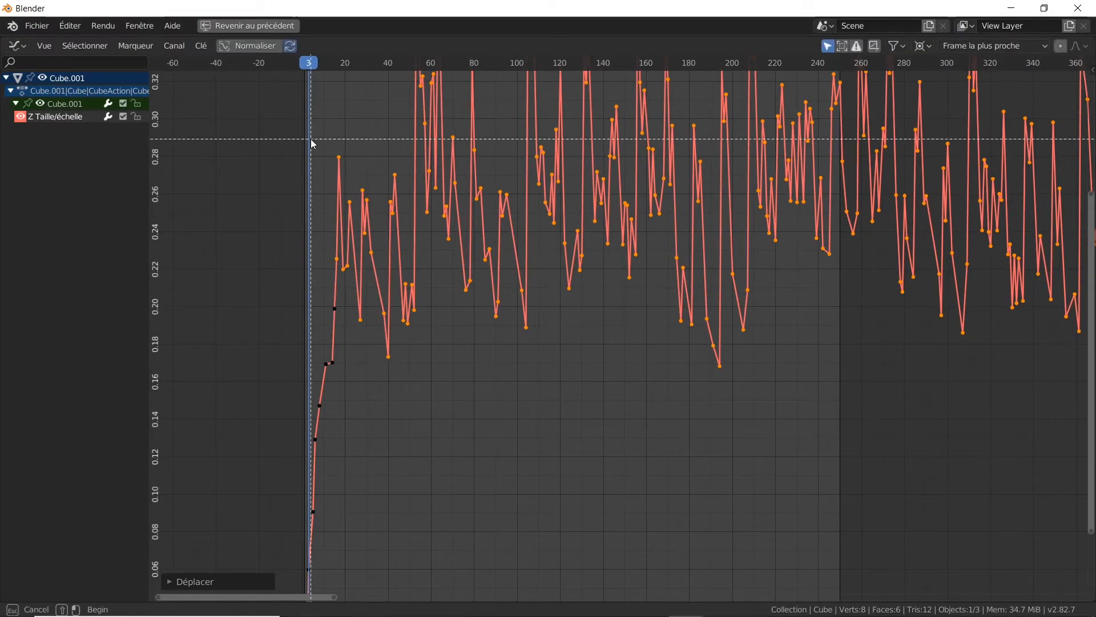
middle_click_drag(310, 139, 345, 175)
key("b")
middle_click_drag(324, 244, 340, 267)
key("b")
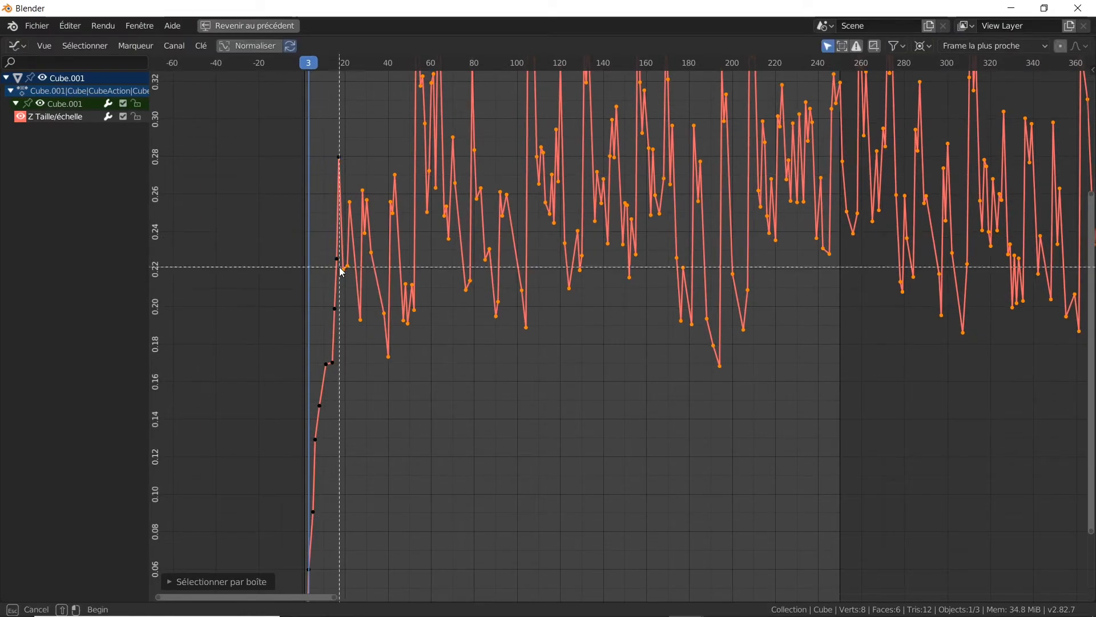
right_click(362, 259)
key("g")
key("y")
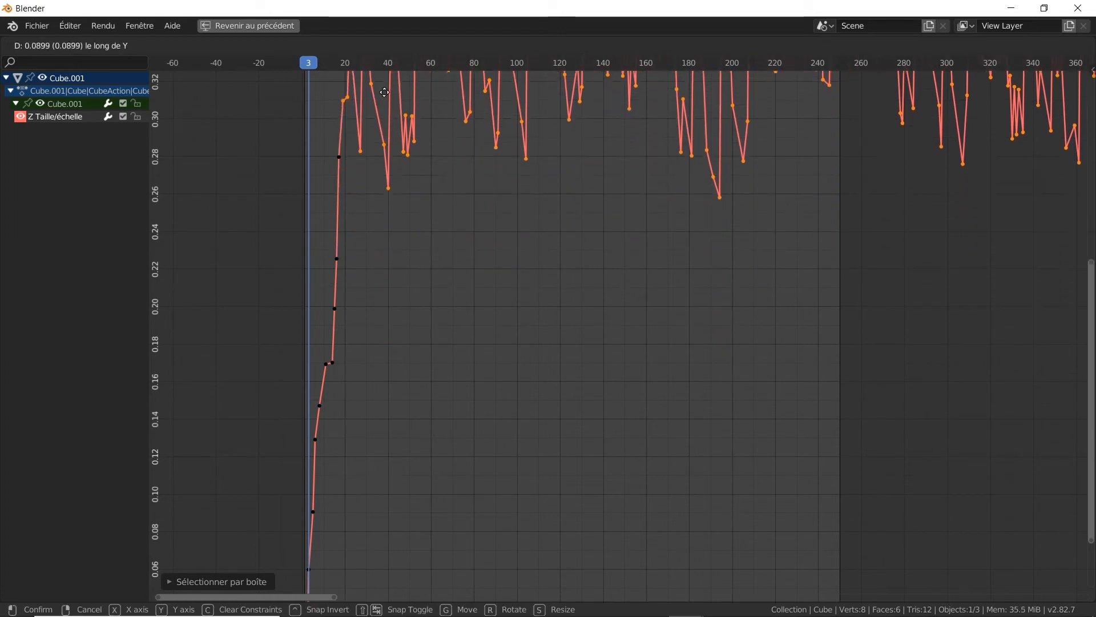
left_click(383, 593)
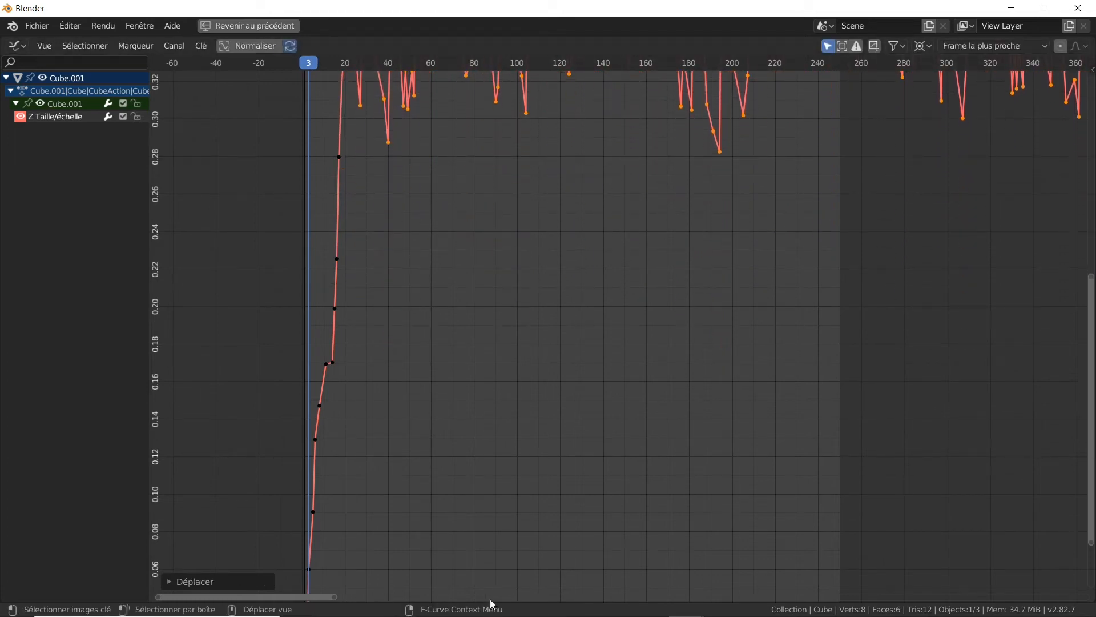
Move the still selected Z scale keys up along Y by about 0.005
middle_click_drag(520, 358, 526, 63)
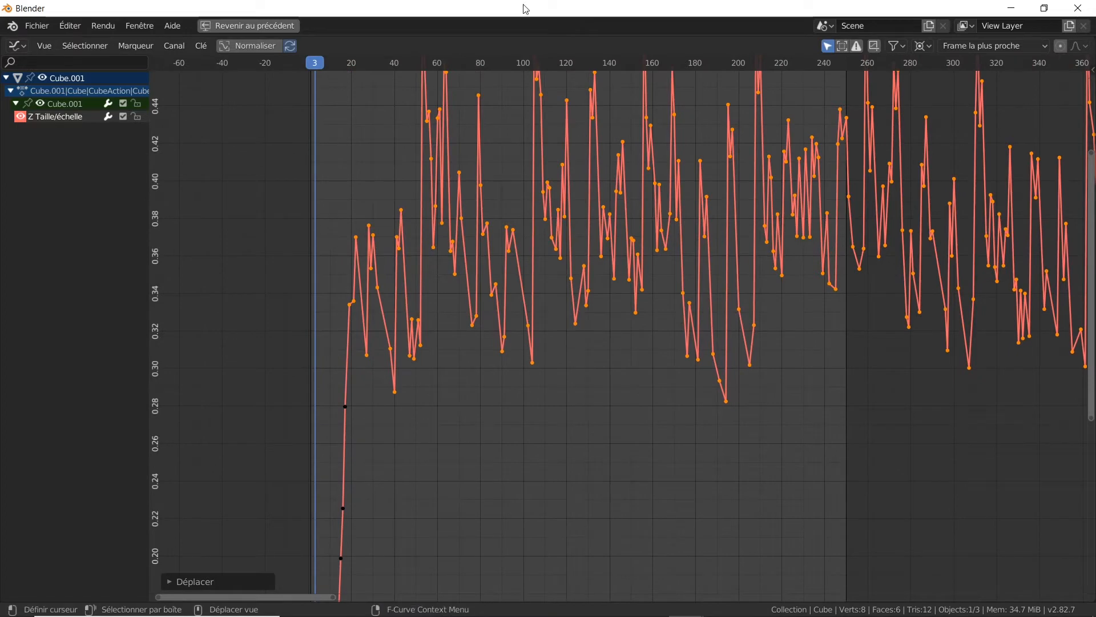
key("g")
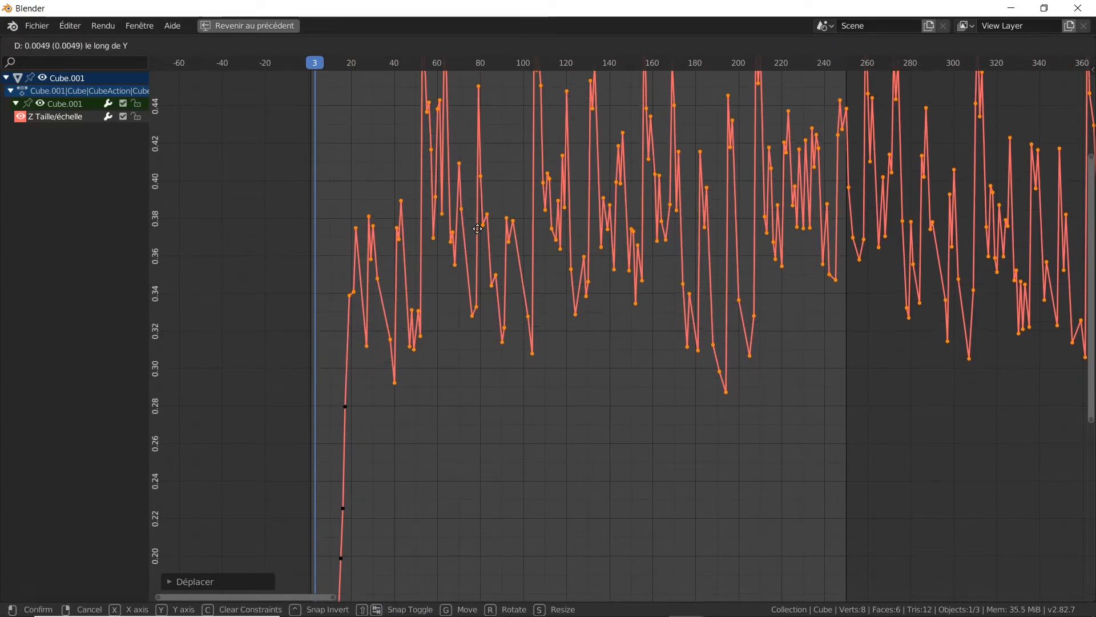
left_click(480, 235)
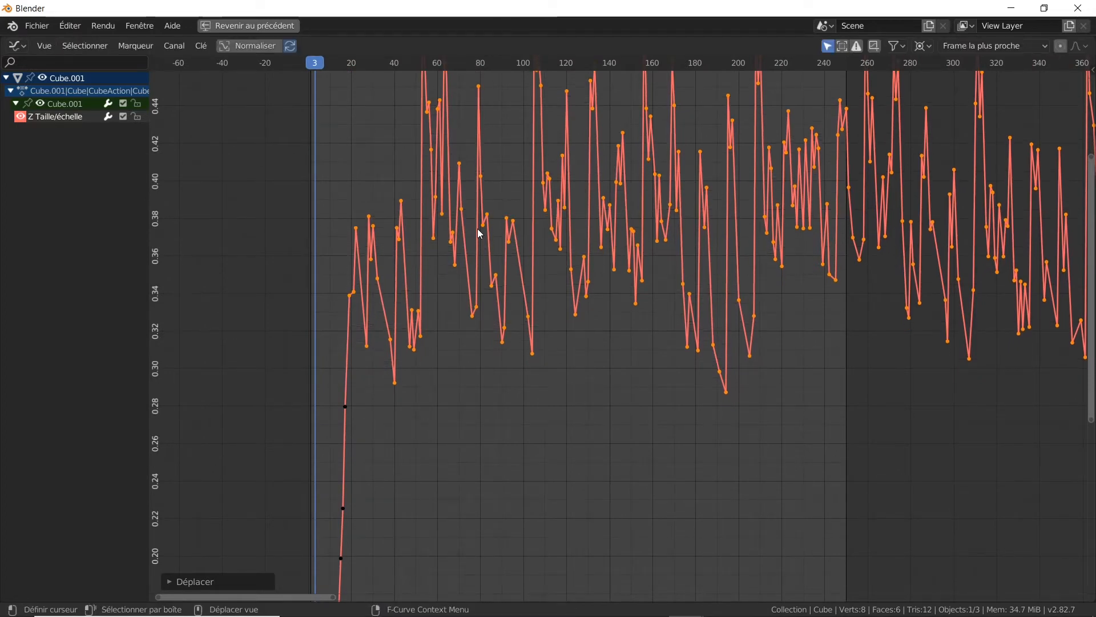
scroll(545, 310, "down", 5)
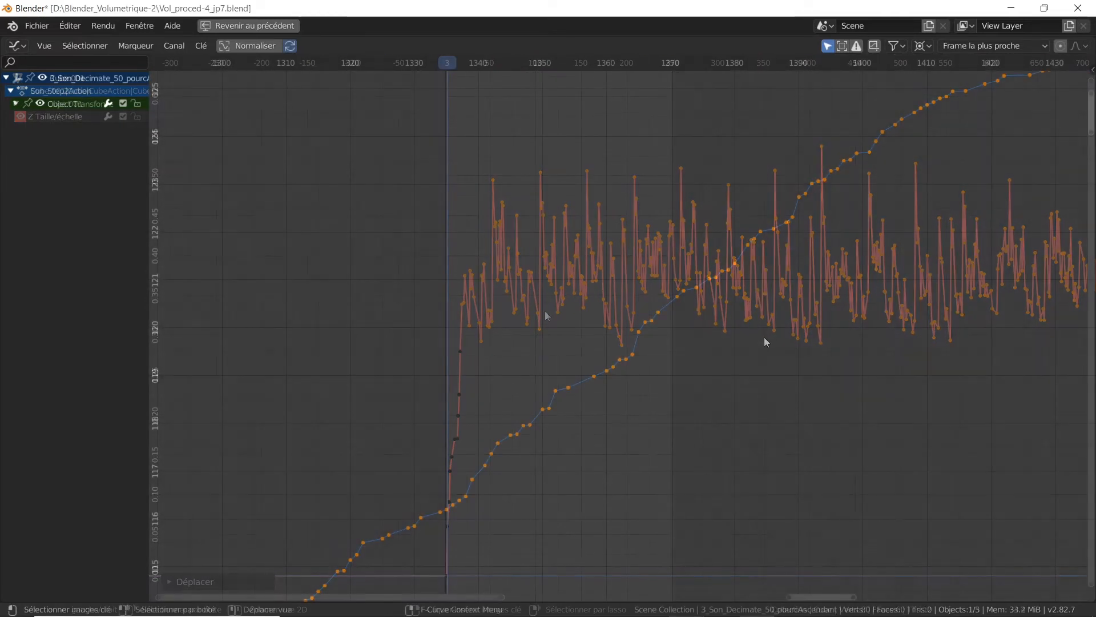
Frame the whole animation curve of 3_Son_Decimate_50_pourcAscendant in the Graph Editor
middle_click_drag(764, 337, 888, 155)
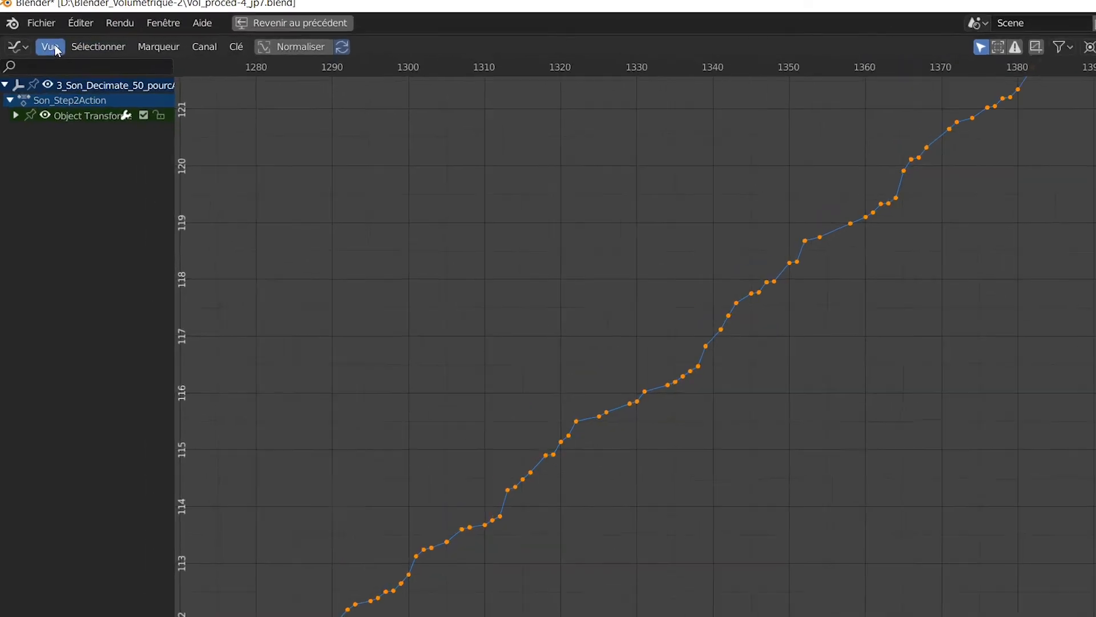
left_click(57, 50)
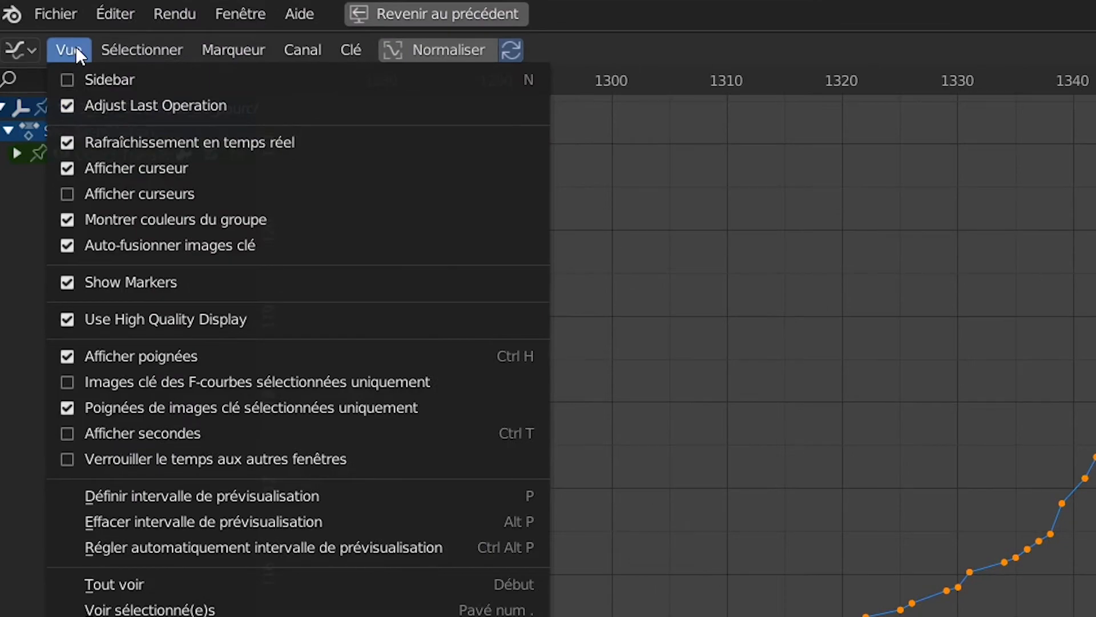
left_click(111, 584)
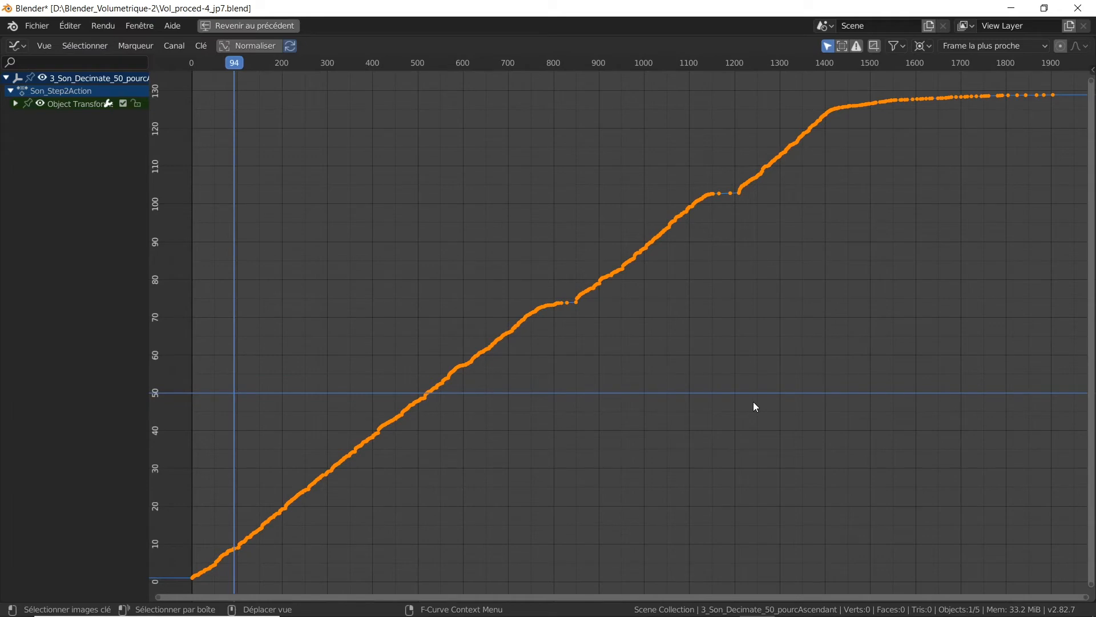
Restore the full layout from the maximized Graph Editor and enlarge the 3D viewport
key("ctrl")
key("ctrl+space")
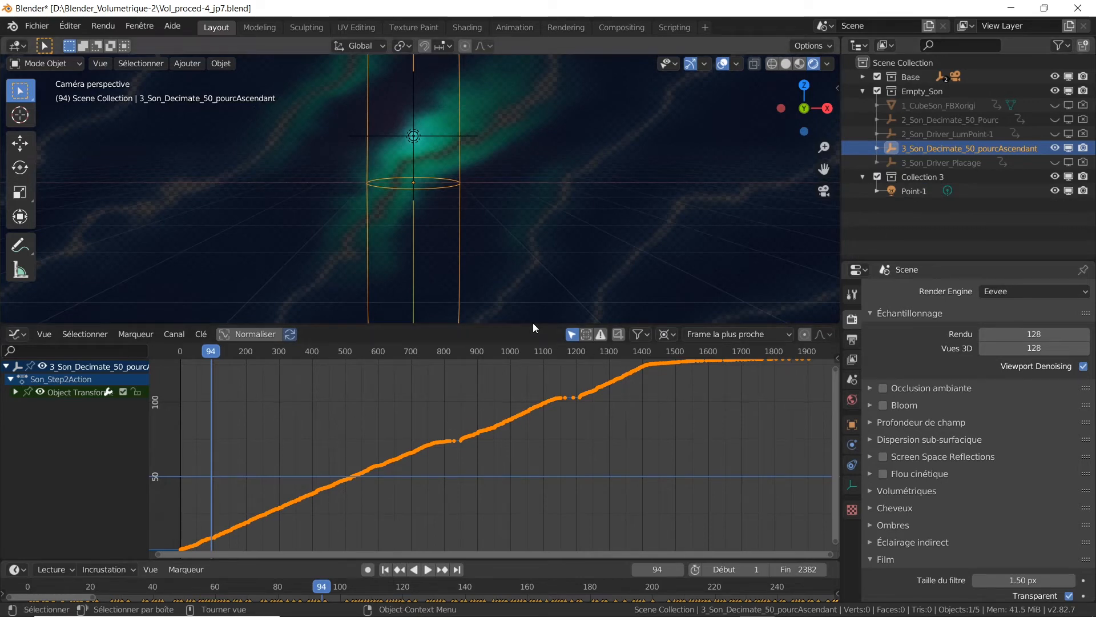
left_click_drag(534, 323, 529, 453)
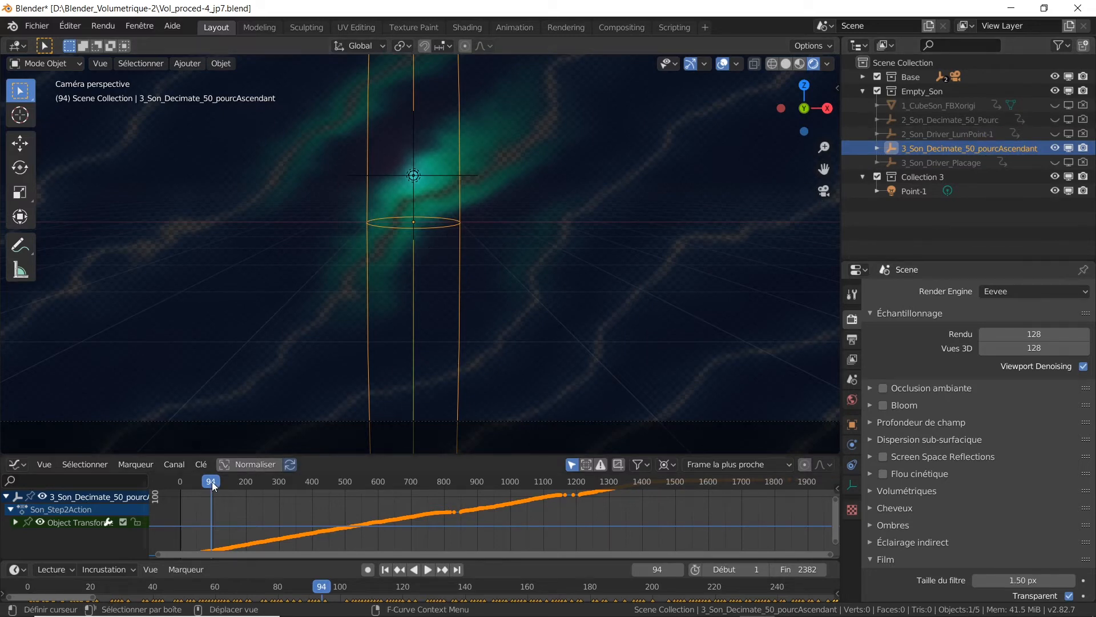
Play the animation to preview the ascending curve's effect in the 3D viewport, and enlarge the Graph Editor
key("space")
mouse_move(228, 486)
left_mouse_down()
mouse_move(321, 483)
mouse_move(228, 487)
left_mouse_up()
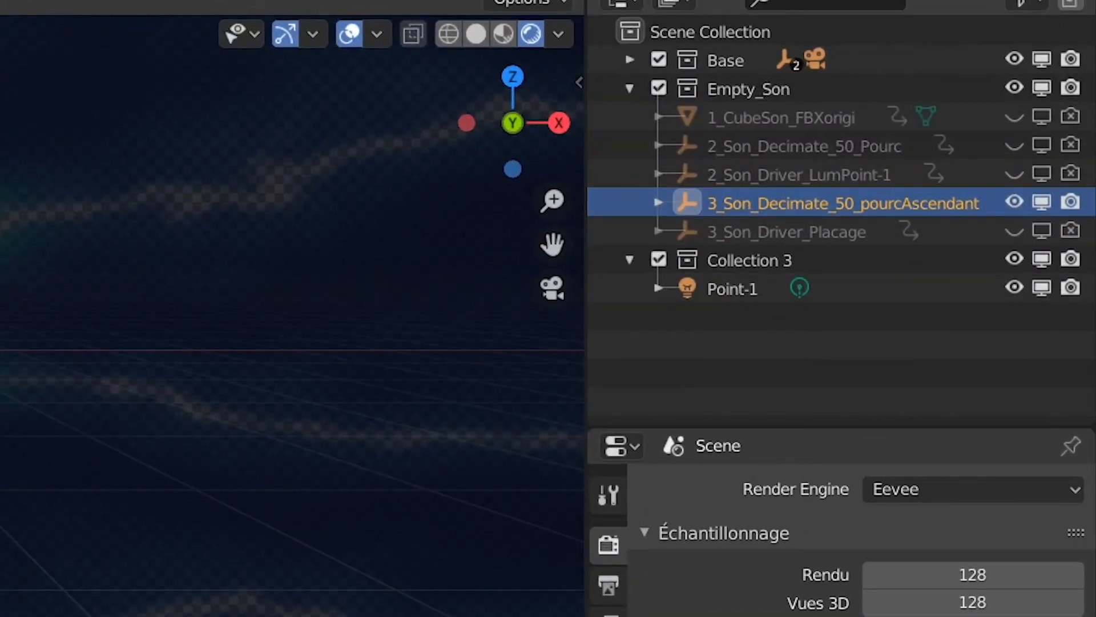
left_click_drag(3, 616, 3, 376)
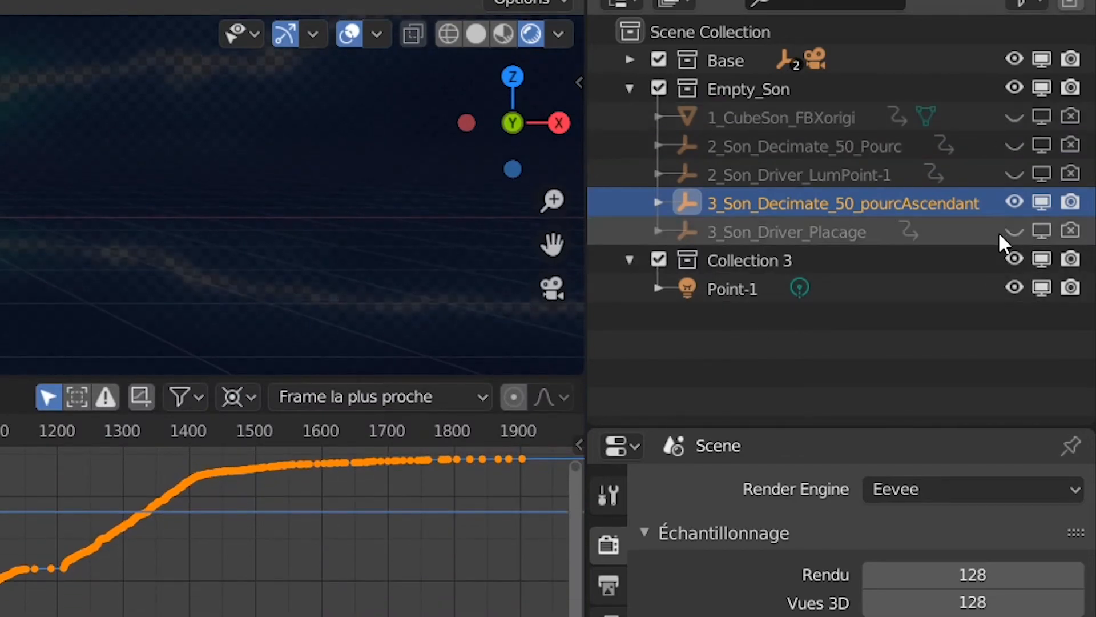
Hide 3_Son_Decimate_50_pourcAscendant and make 1_CubeSon_FBXorigi available in the viewport and in renders
left_click(1015, 201)
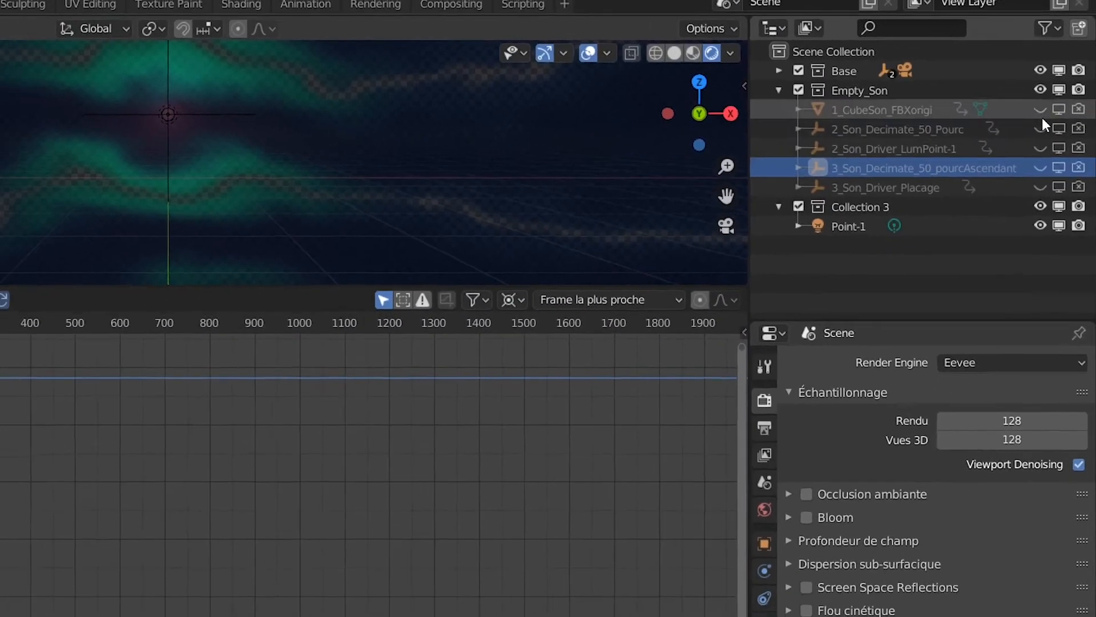
left_click(1040, 110)
left_click(1059, 110)
left_click(1078, 110)
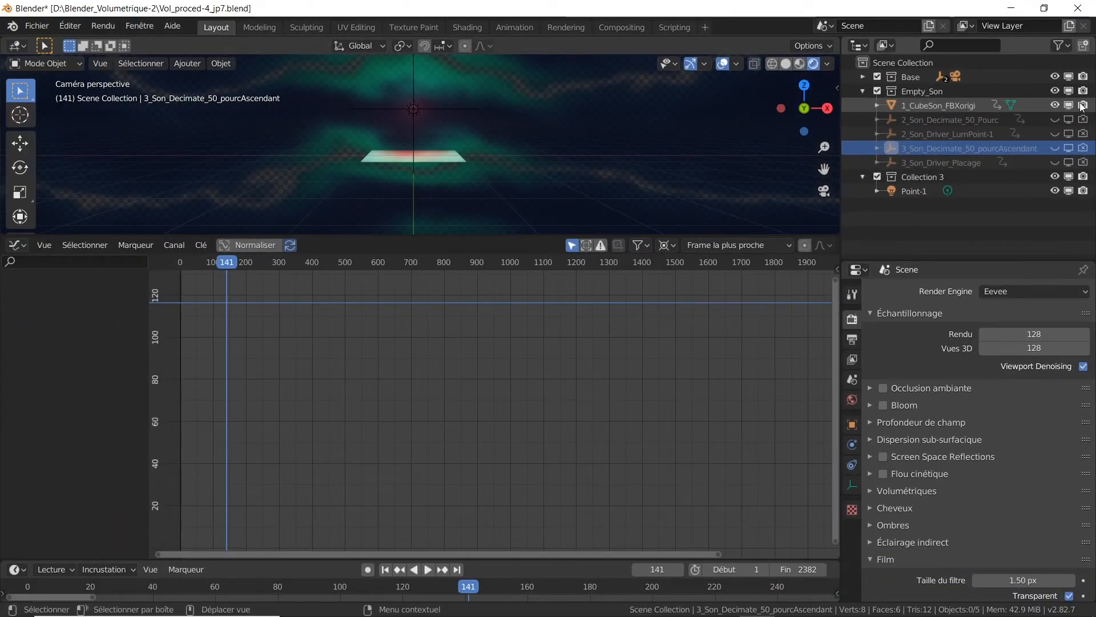
Select 1_CubeSon_FBXorigi and frame its whole sound curve in the Graph Editor
left_click(890, 105)
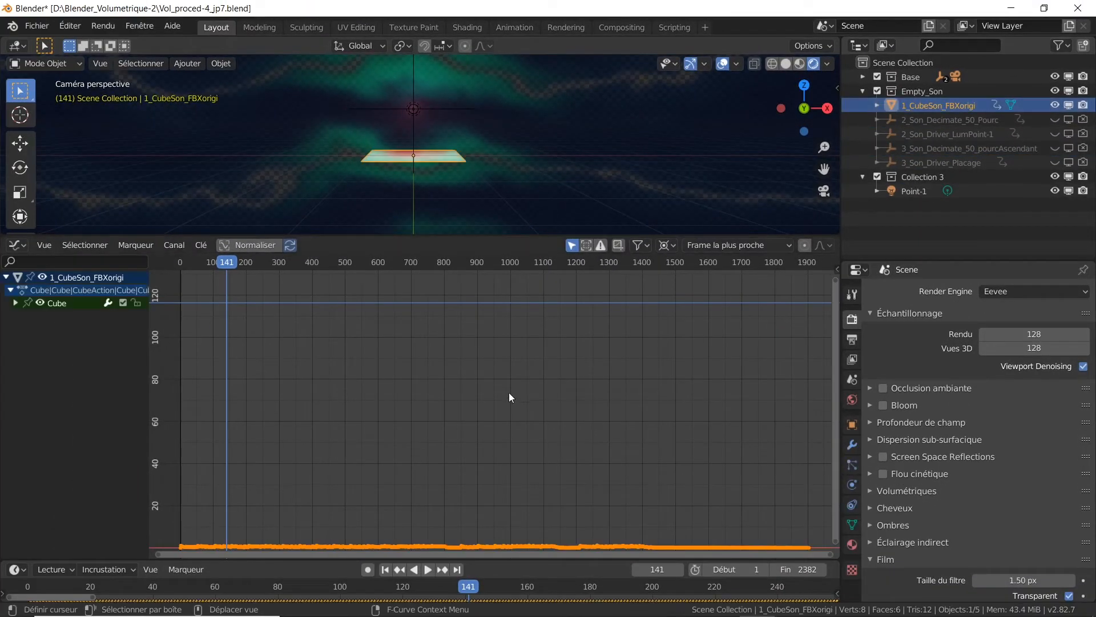
key("Home")
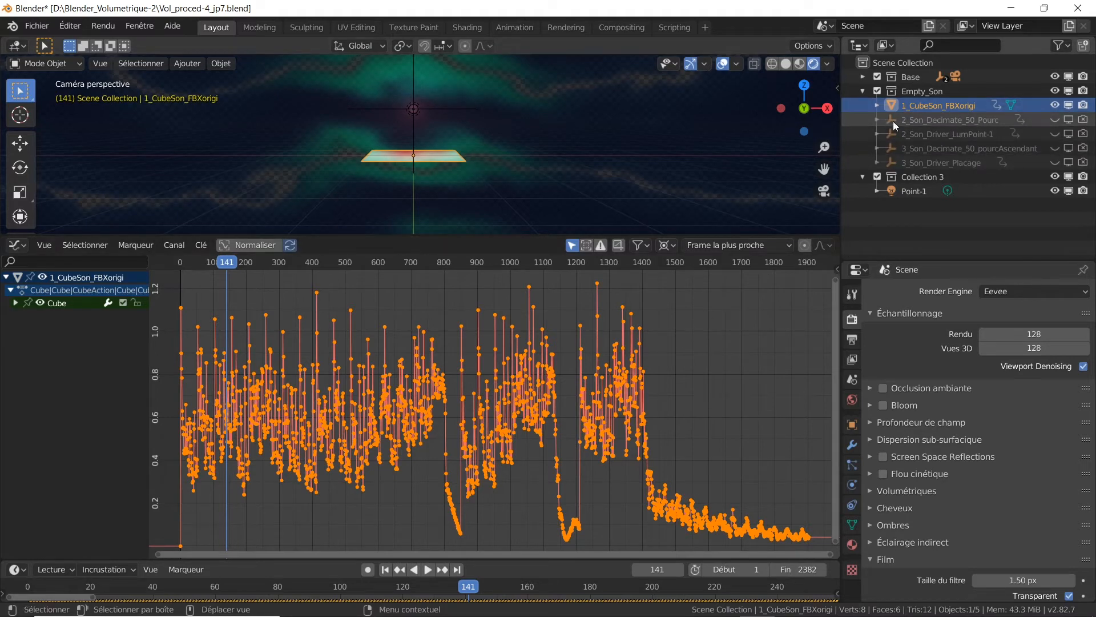
Make 2_Son_Decimate_50_Pourc available in the viewport and renders, select it and frame its whole Z scale curve in the Graph Editor
left_click(1000, 121)
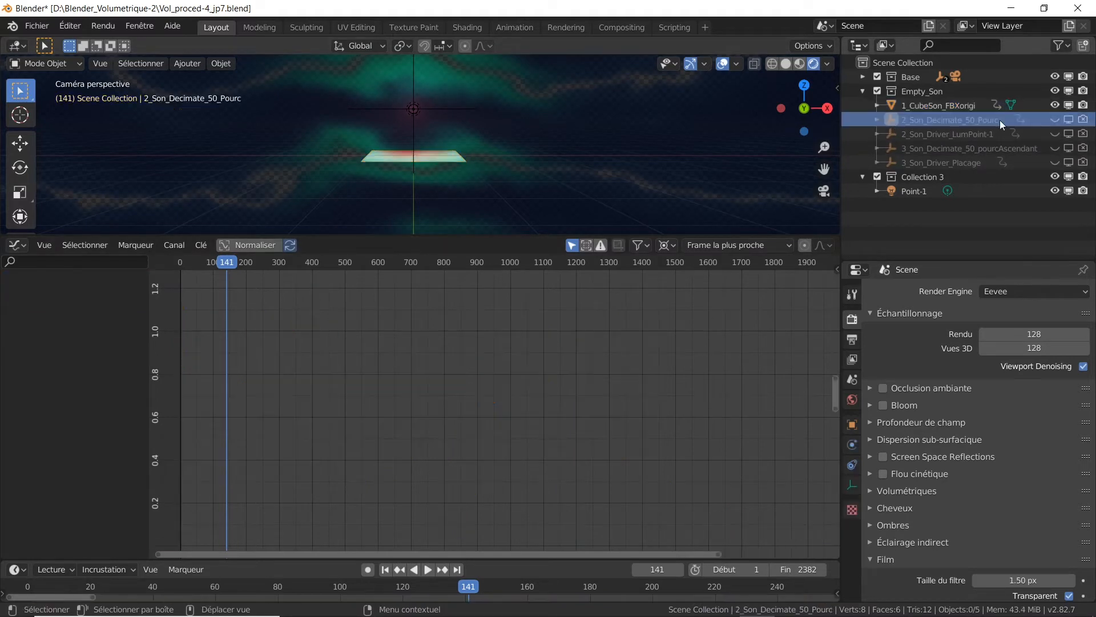
left_click(1068, 118)
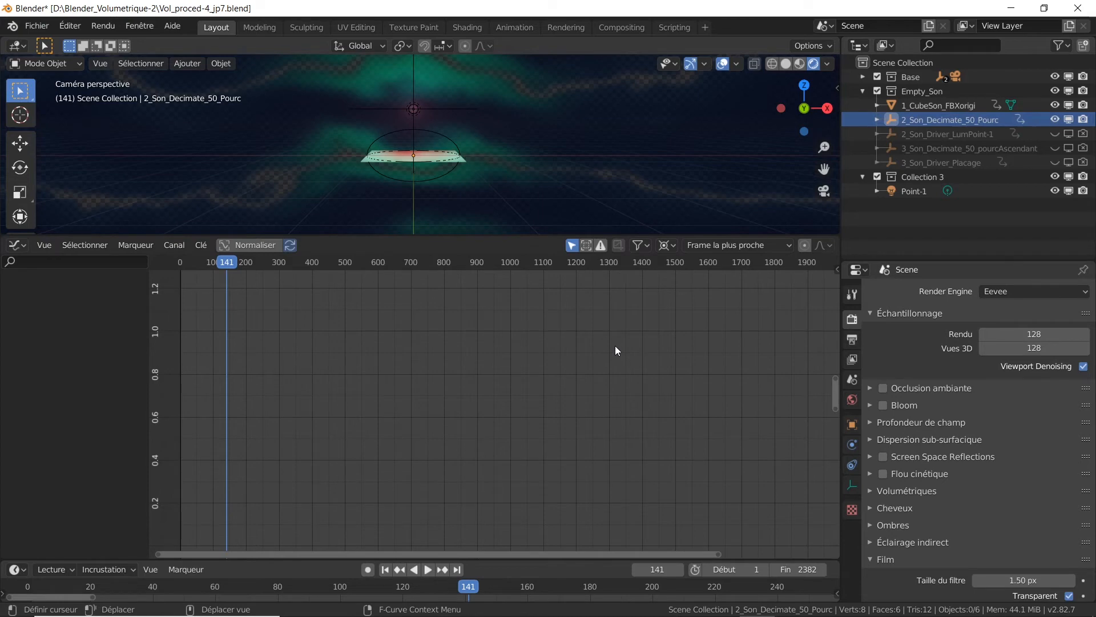
key("Home")
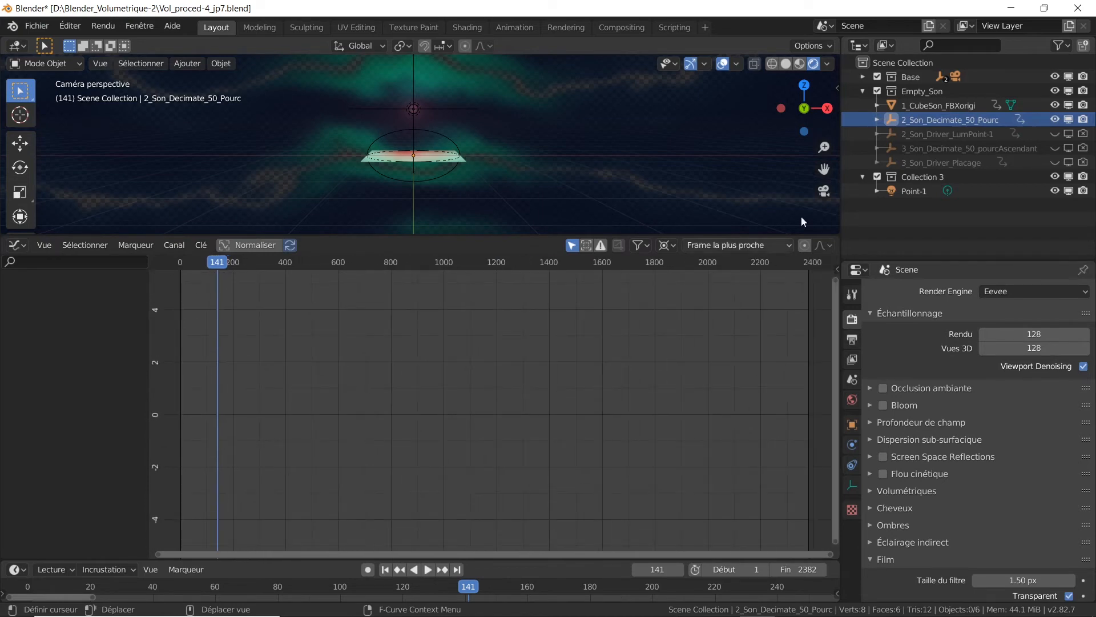
left_click(890, 118)
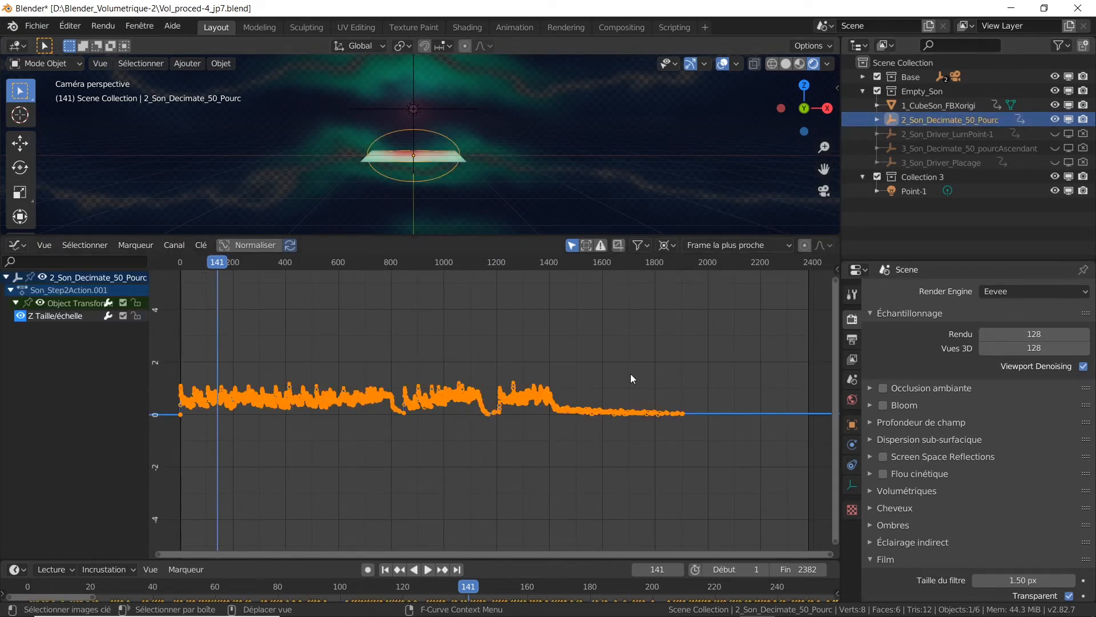
key("Home")
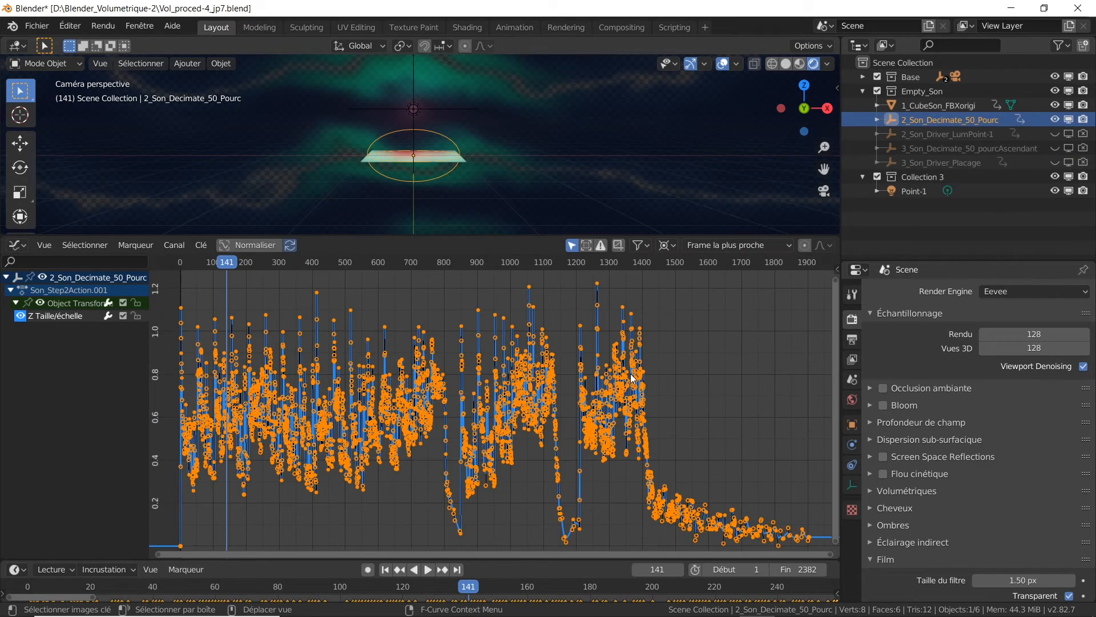
Hide 2_Son_Decimate_50_Pourc from the viewport and renders, and make 3_Son_Decimate_50_pourcAscendant available in both
left_click(1055, 120)
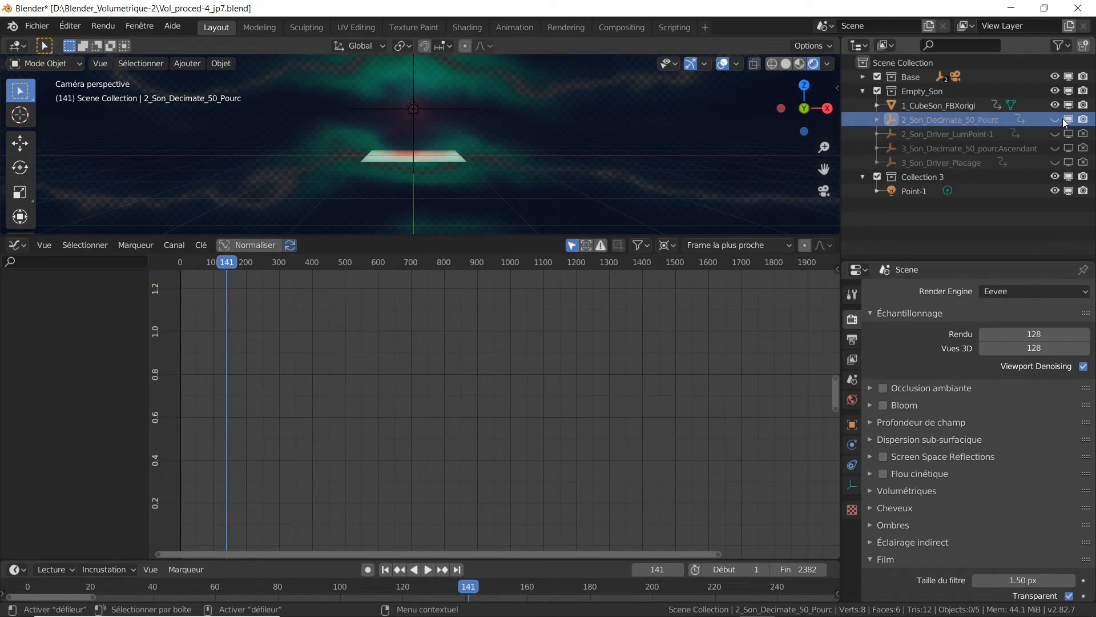
left_click(1083, 120)
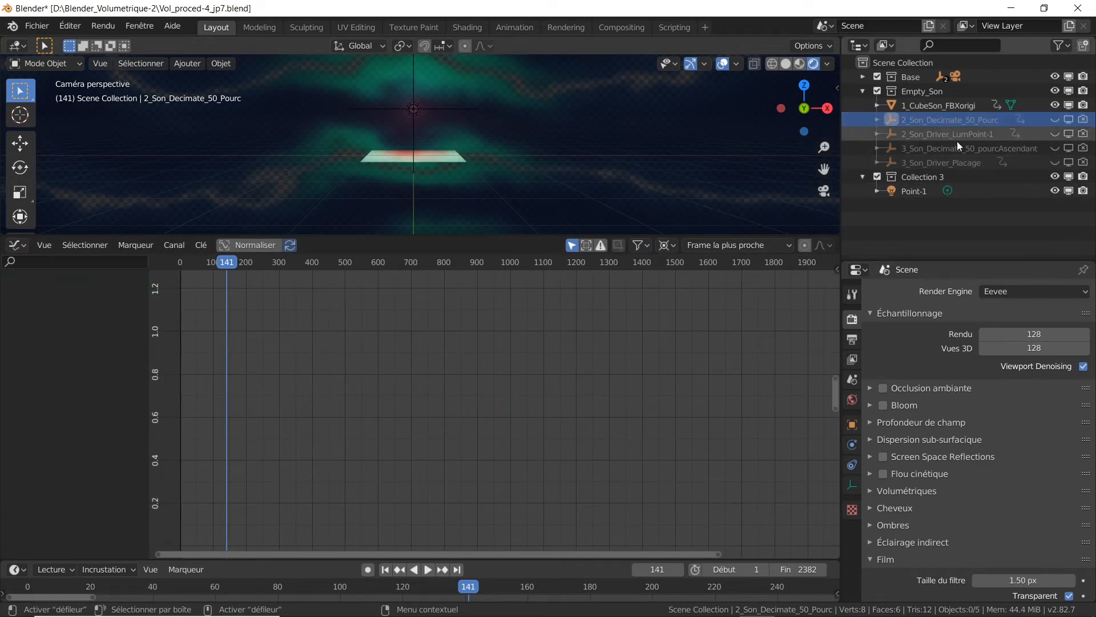
left_click(1054, 146)
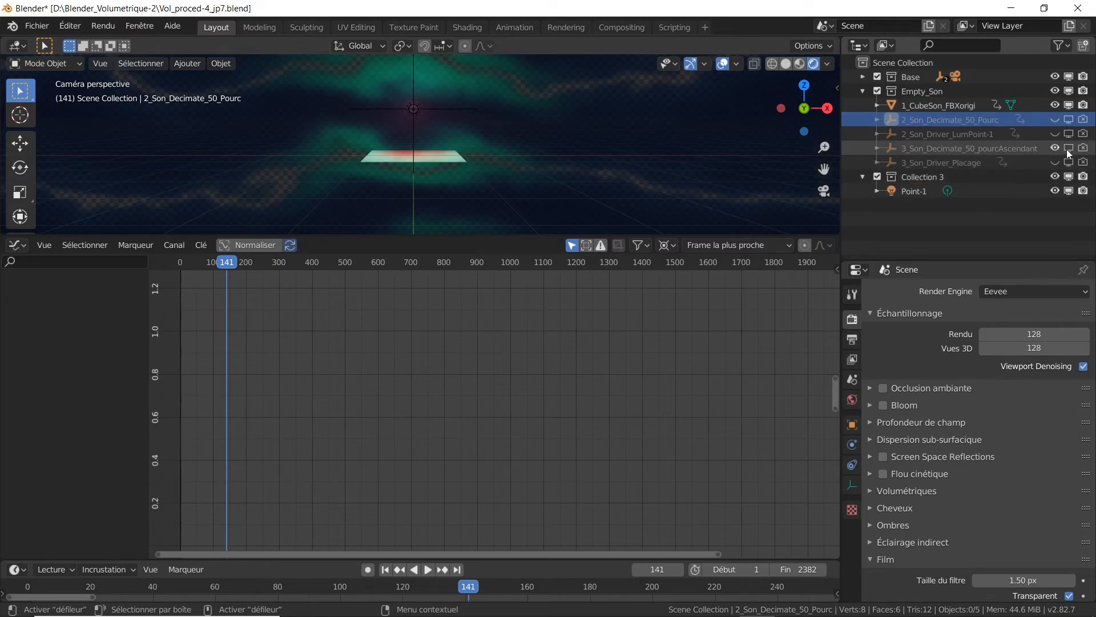
left_click(1068, 148)
left_click(1083, 148)
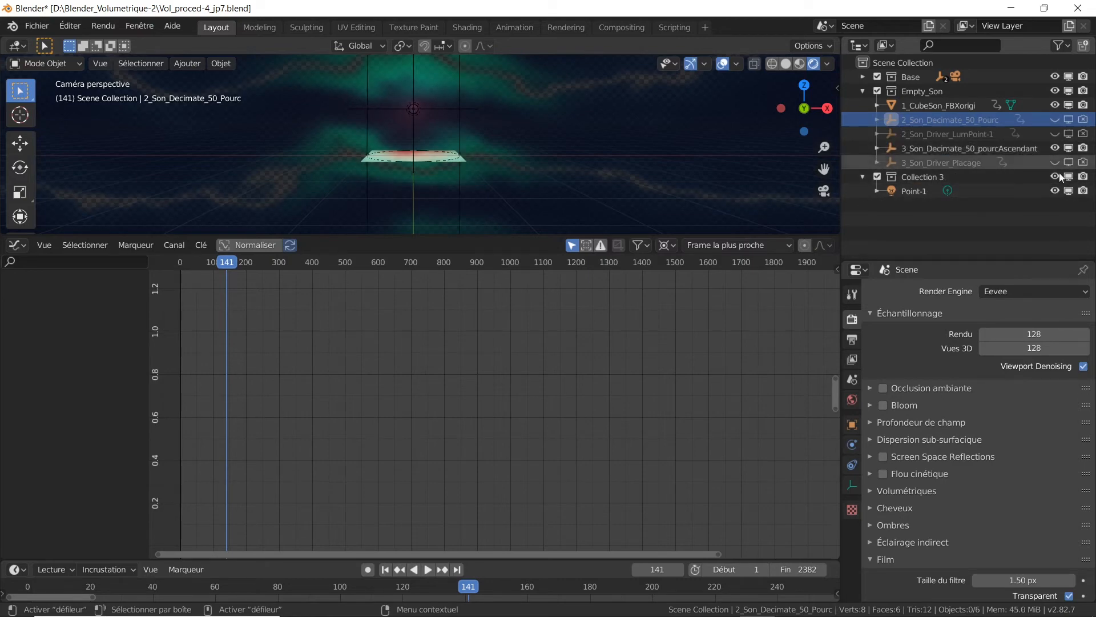
Select 3_Son_Decimate_50_pourcAscendant and frame its whole ascending curve in the Graph Editor
left_click(889, 147)
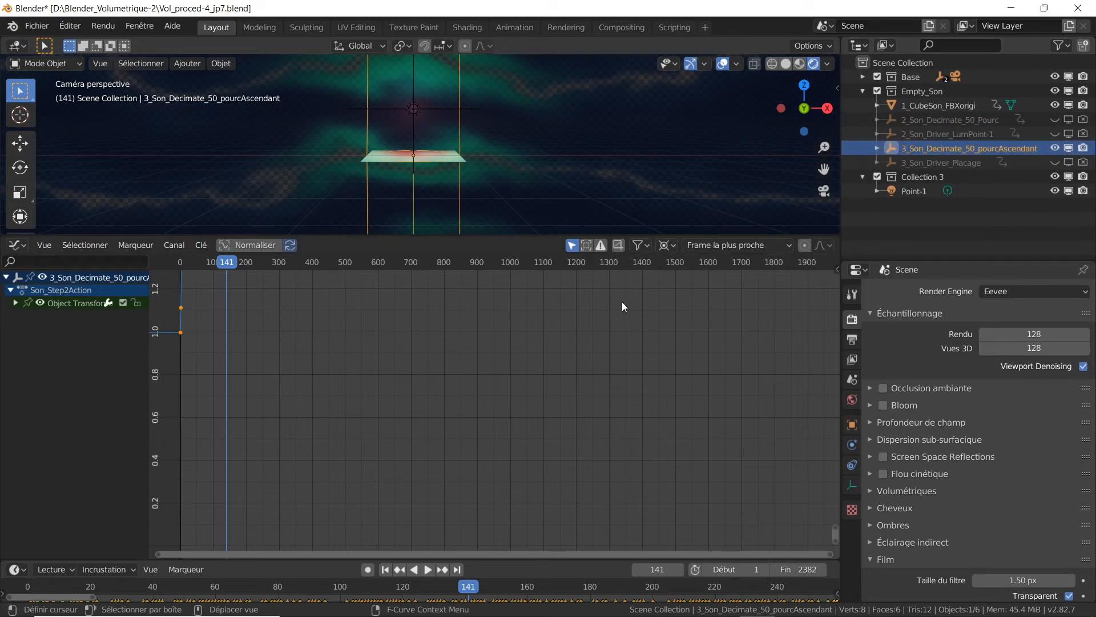
key("Home")
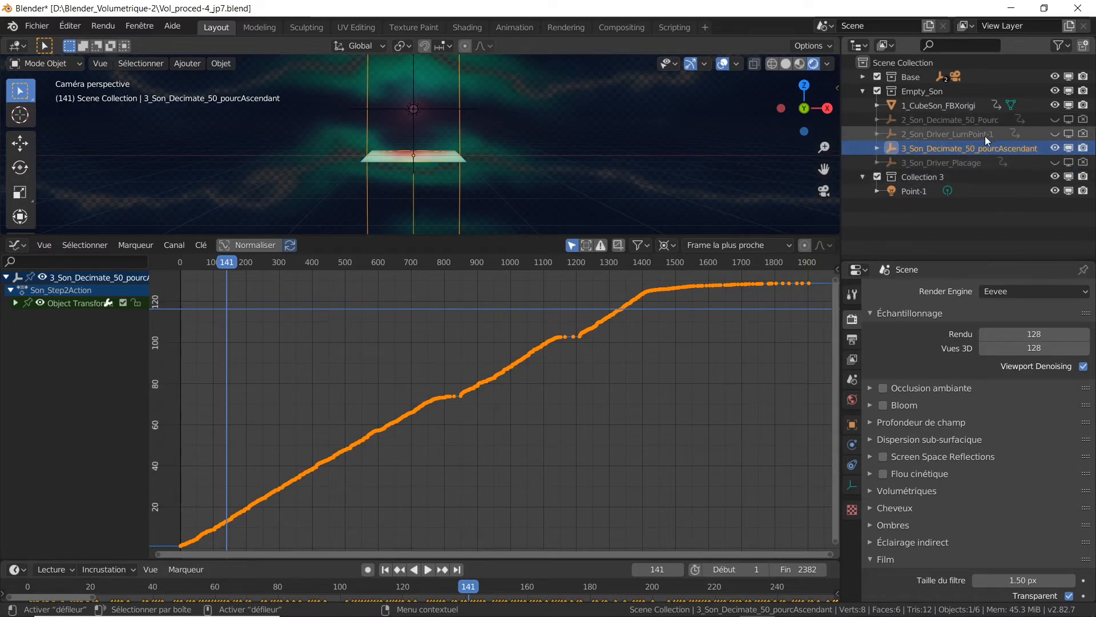
left_click(1069, 135)
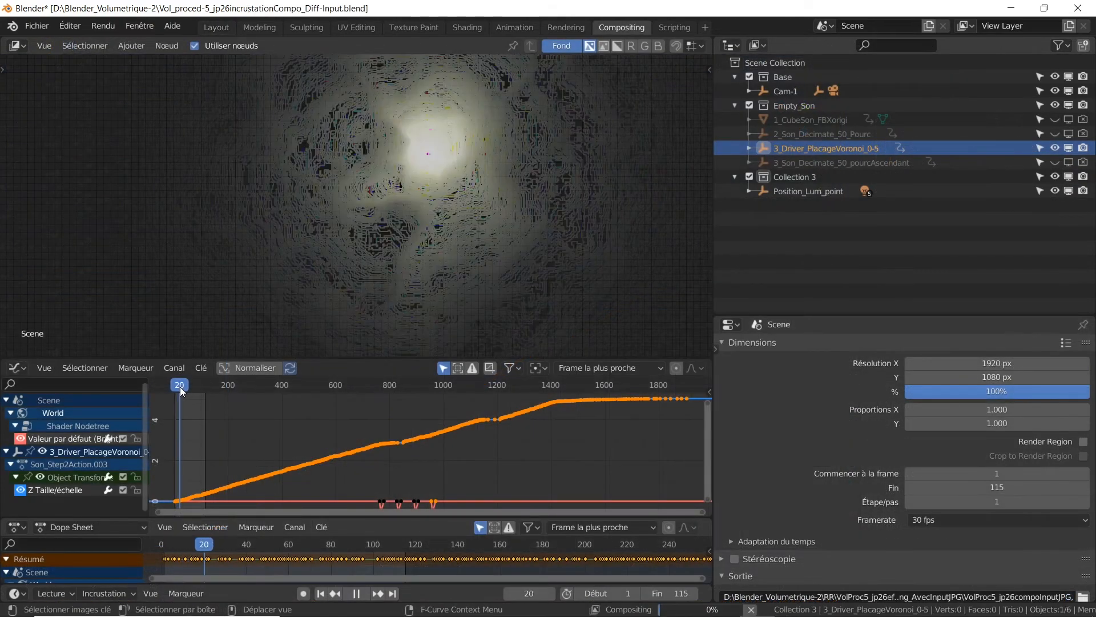
Scrub the compositing scene to frame 39 and examine the 3_Driver_PlacageVoronoi_0-5 Z scale curve in a maximized Graph Editor
mouse_move(180, 386)
left_mouse_down()
mouse_move(196, 390)
mouse_move(185, 393)
left_mouse_up()
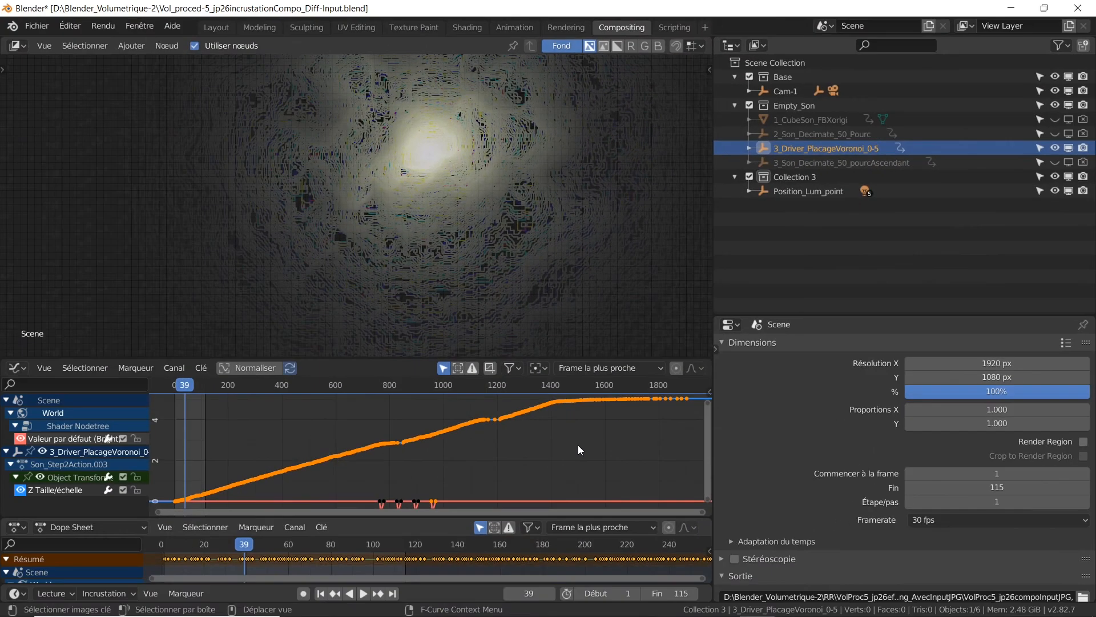
key("ctrl+space")
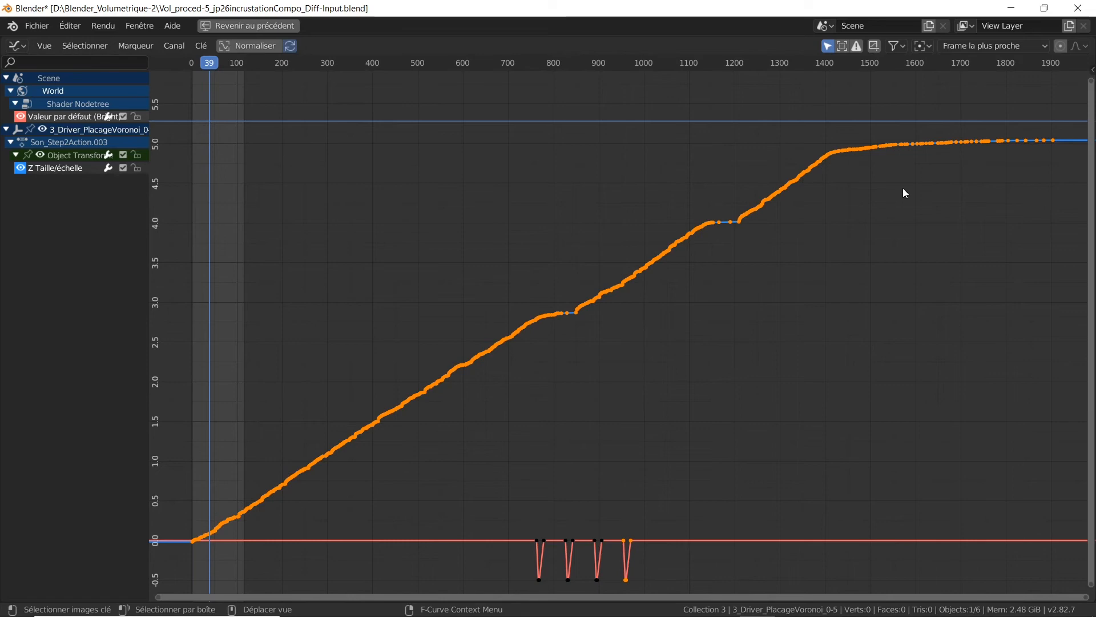
key("ctrl+space")
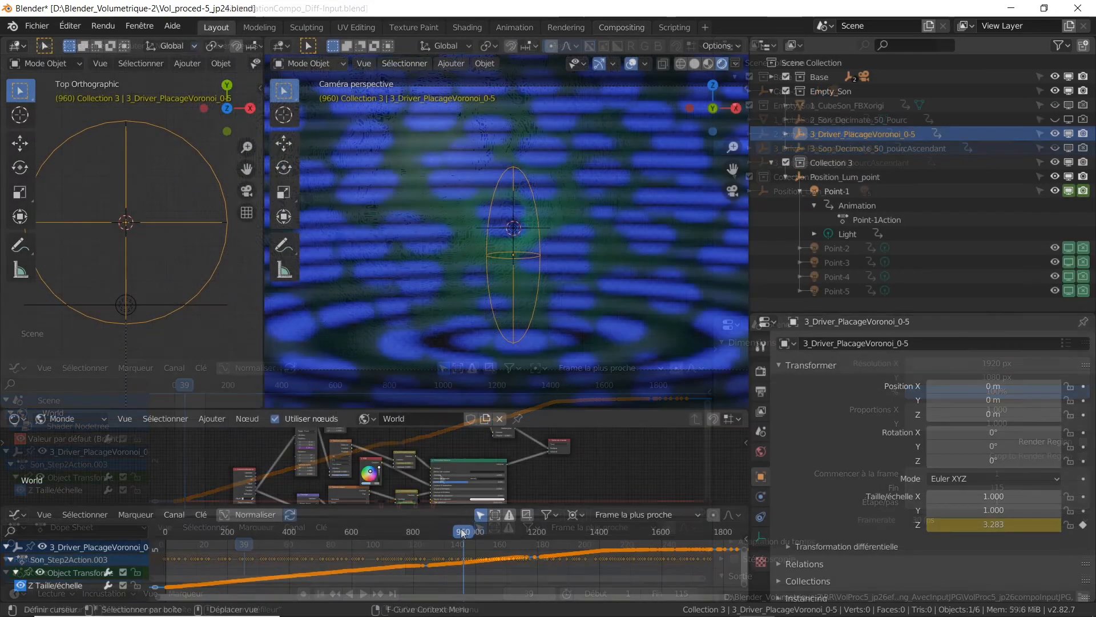
Scrub to frame 1109 and examine the 3_Driver_PlacageVoronoi_0-5 Z scale curve in a maximized Graph Editor
left_click_drag(447, 531, 510, 536)
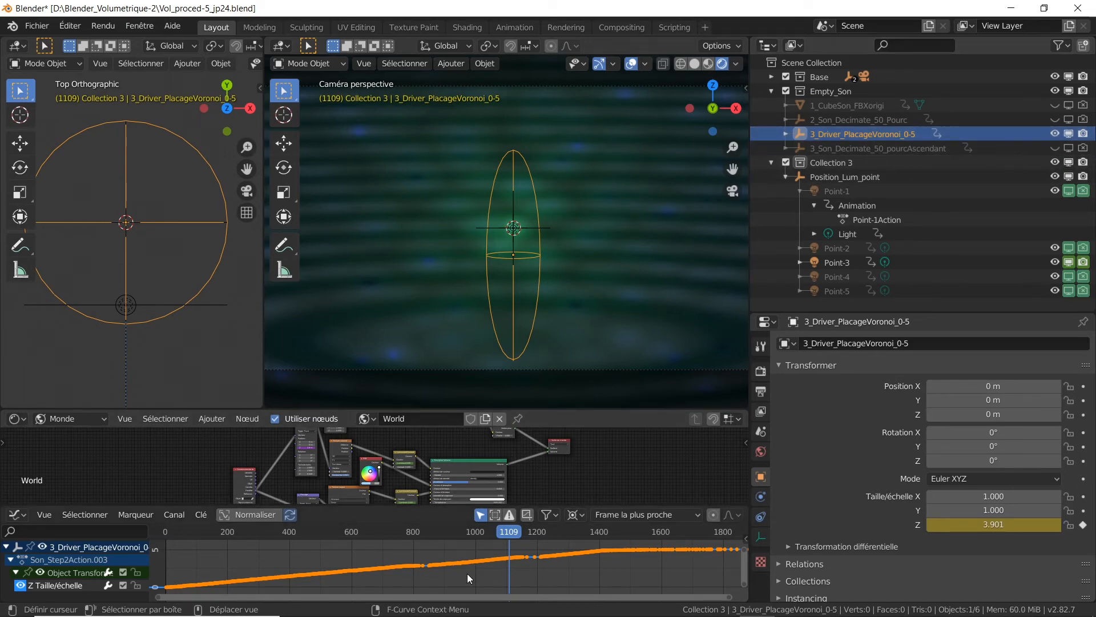
key("ctrl+space")
key("Home")
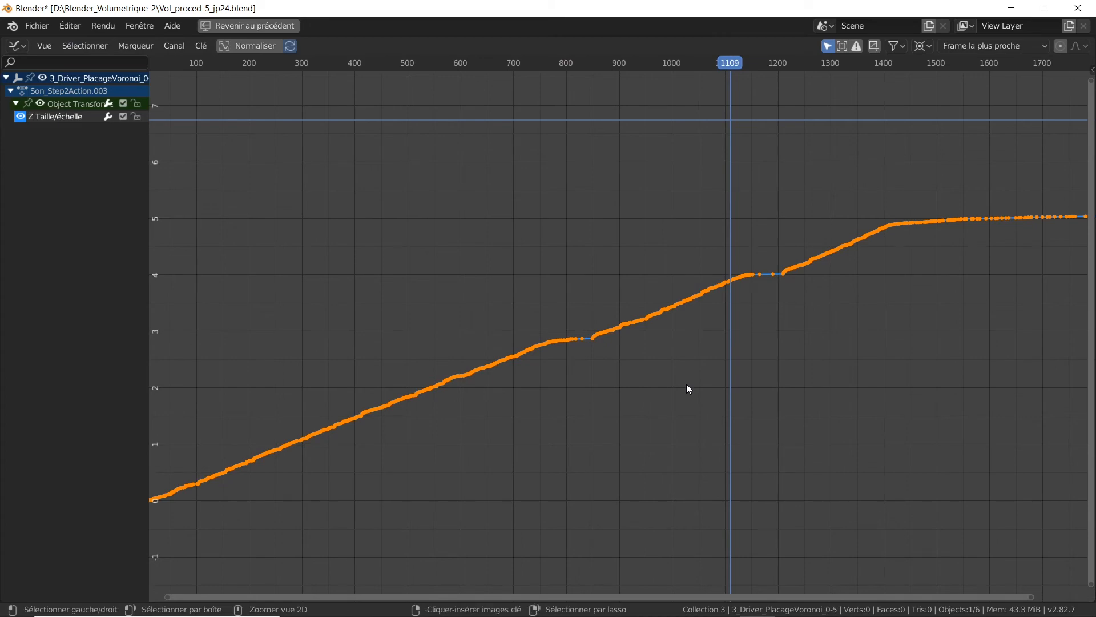
key("ctrl+space")
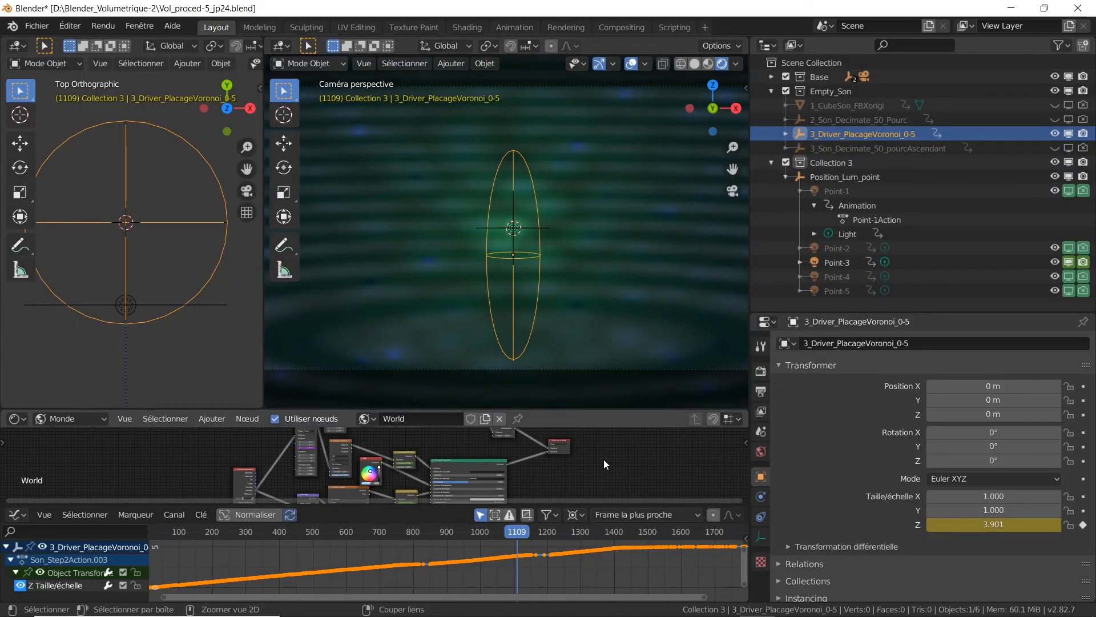
Maximize the World node editor, frame its nodes to examine the driven Placage and Luminosité/Contraste values, and restore the layout
key("ctrl+space")
key("Home")
scroll(605, 352, "up", 1)
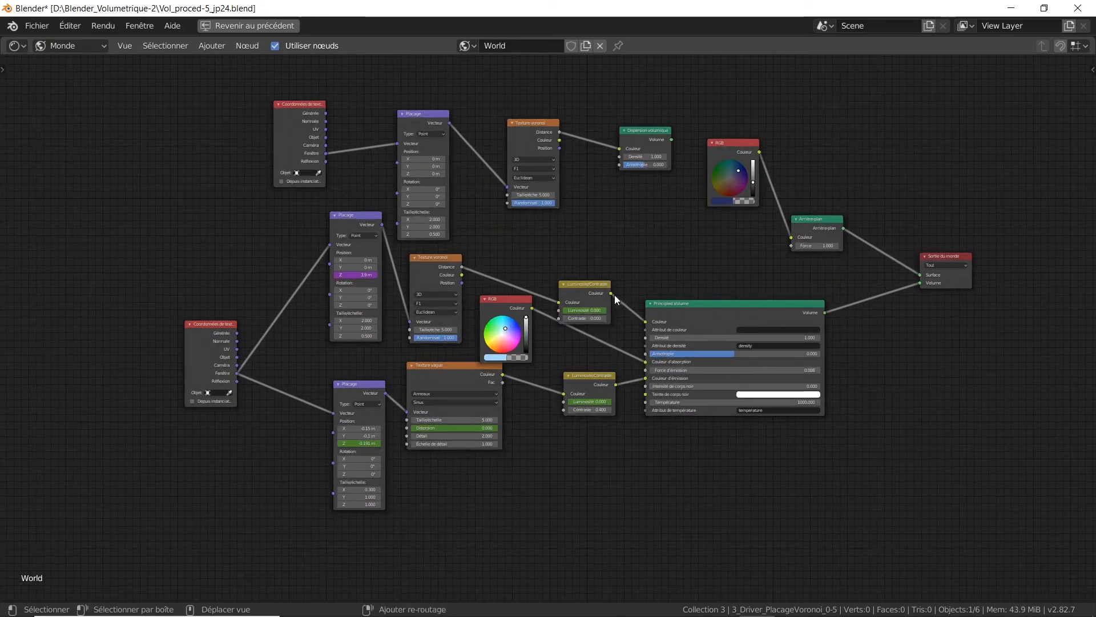
scroll(604, 335, "up", 2)
middle_click_drag(626, 346, 623, 352)
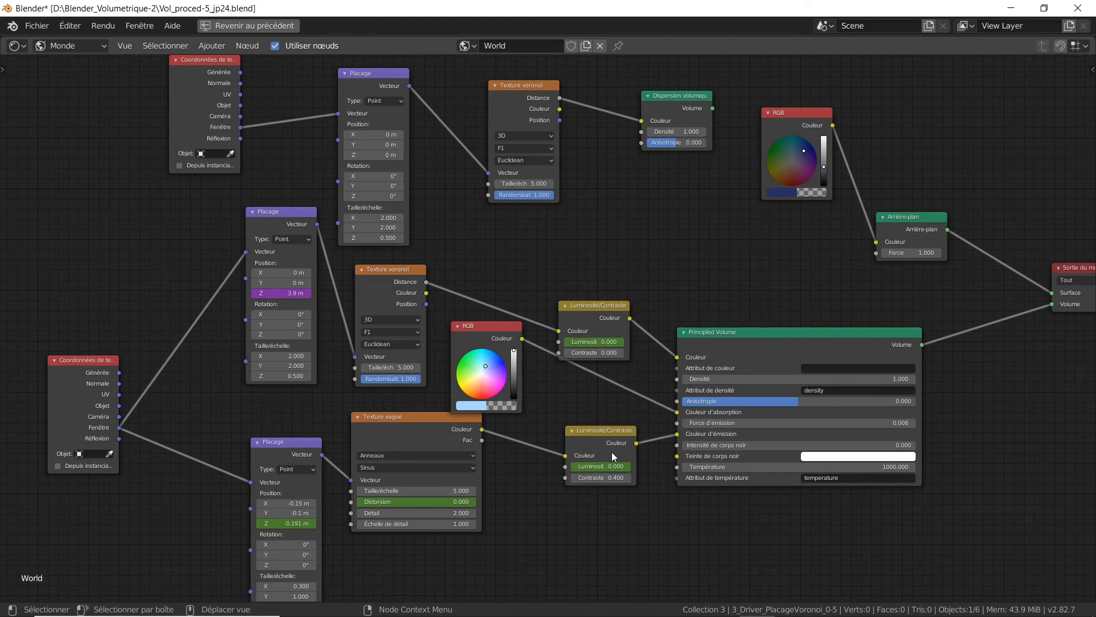
key("ctrl+space")
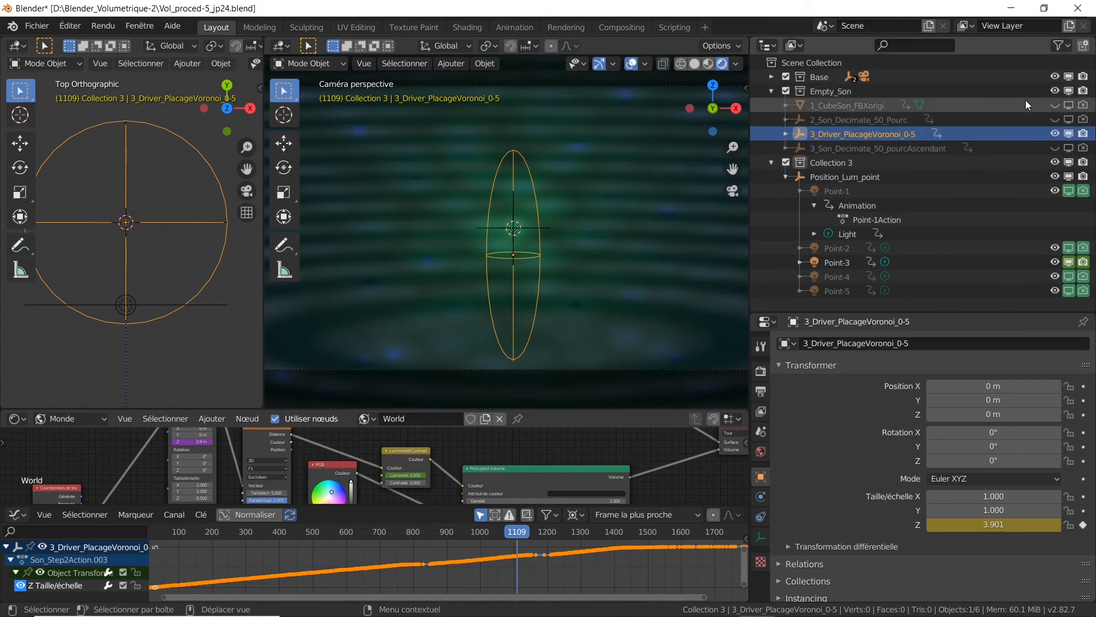
Copy the Z scale of 3_Driver_PlacageVoronoi_0-5 as a new driver and bring up the options for the Contraste value of the upper Luminosité/Contraste node
right_click(958, 527)
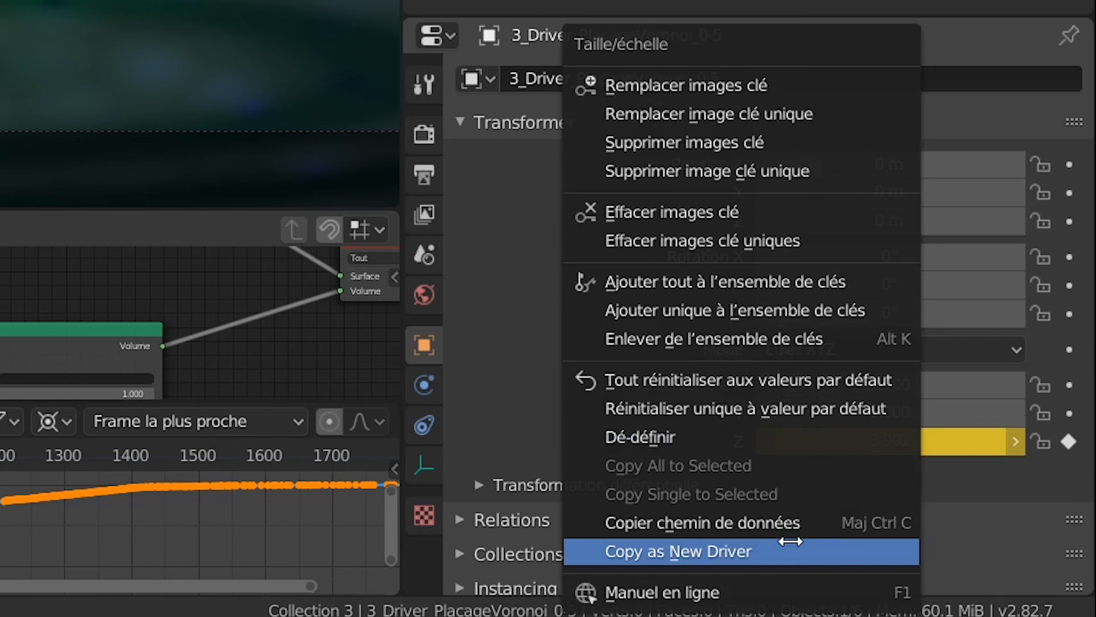
left_click(790, 540)
key("ctrl+space")
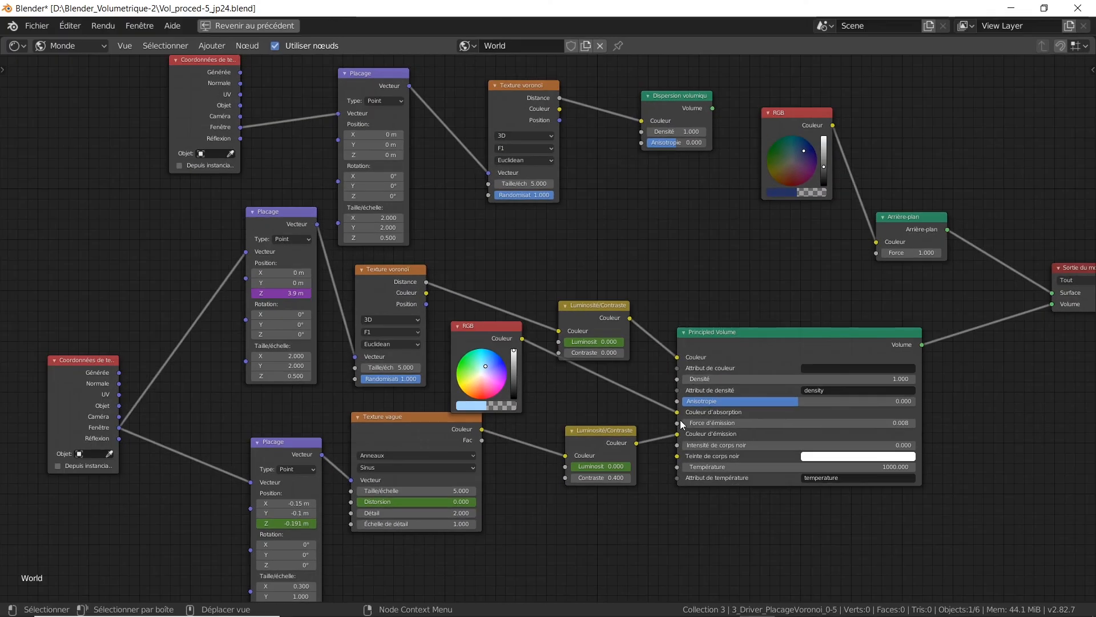
right_click(586, 354)
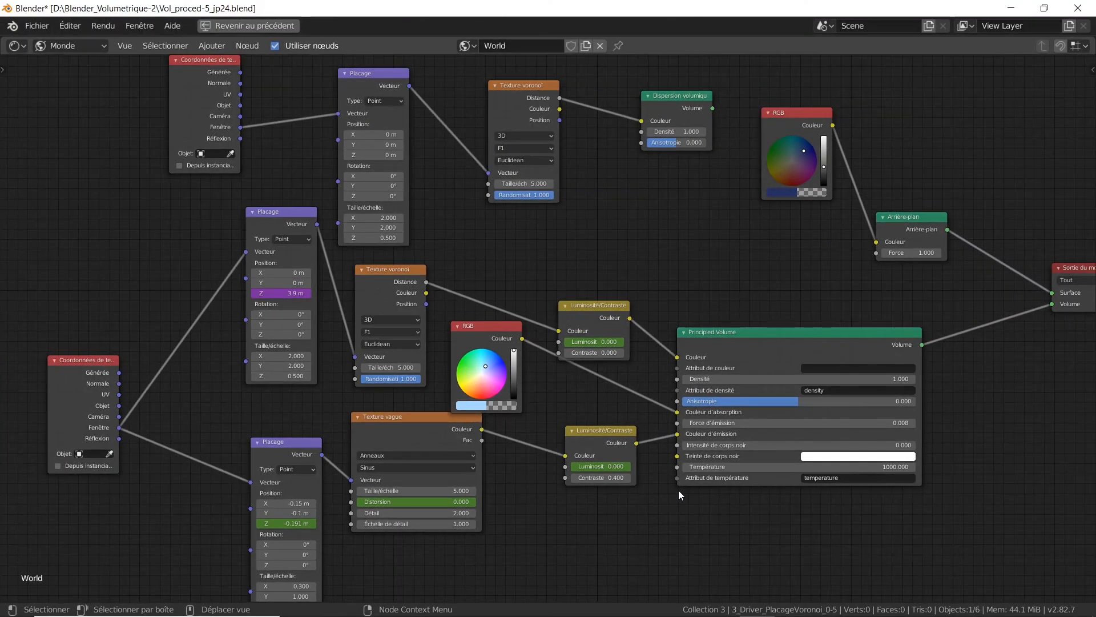
key("ctrl+space")
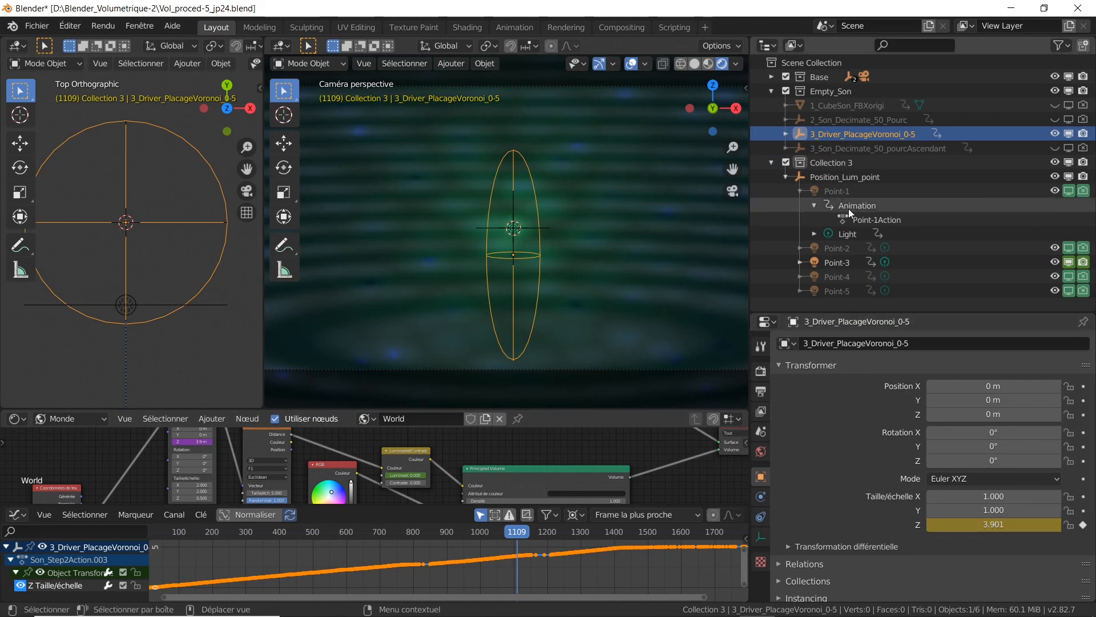
Try moving the whole 3_Driver_PlacageVoronoi_0-5 Z scale curve down along Y in the maximized Graph Editor, and restore the layout
key("ctrl+space")
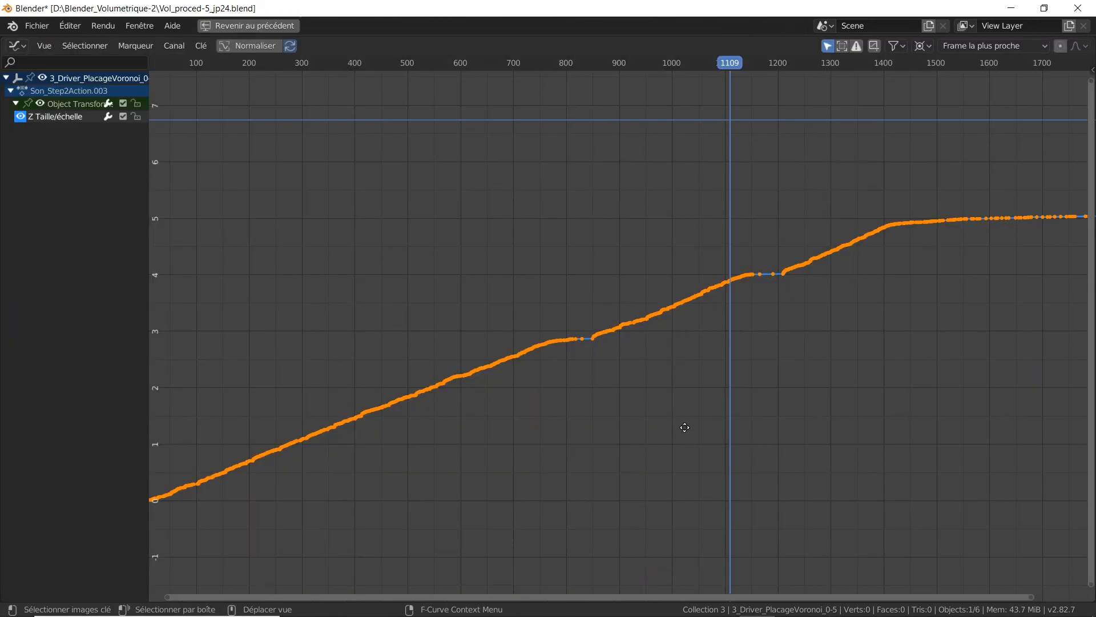
key("g")
key("y")
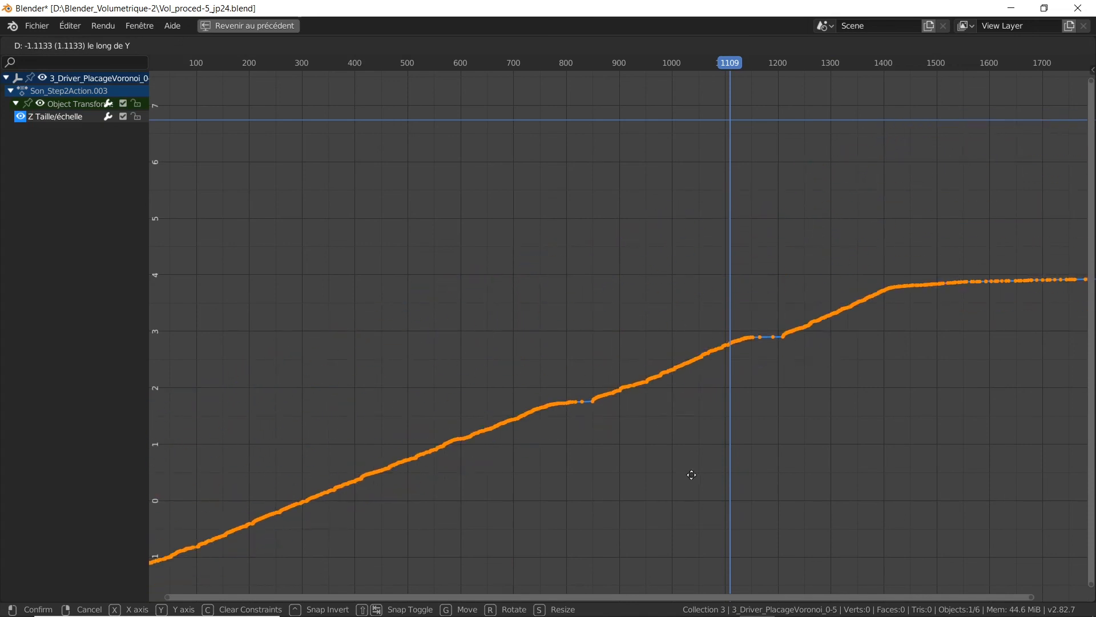
right_click(691, 439)
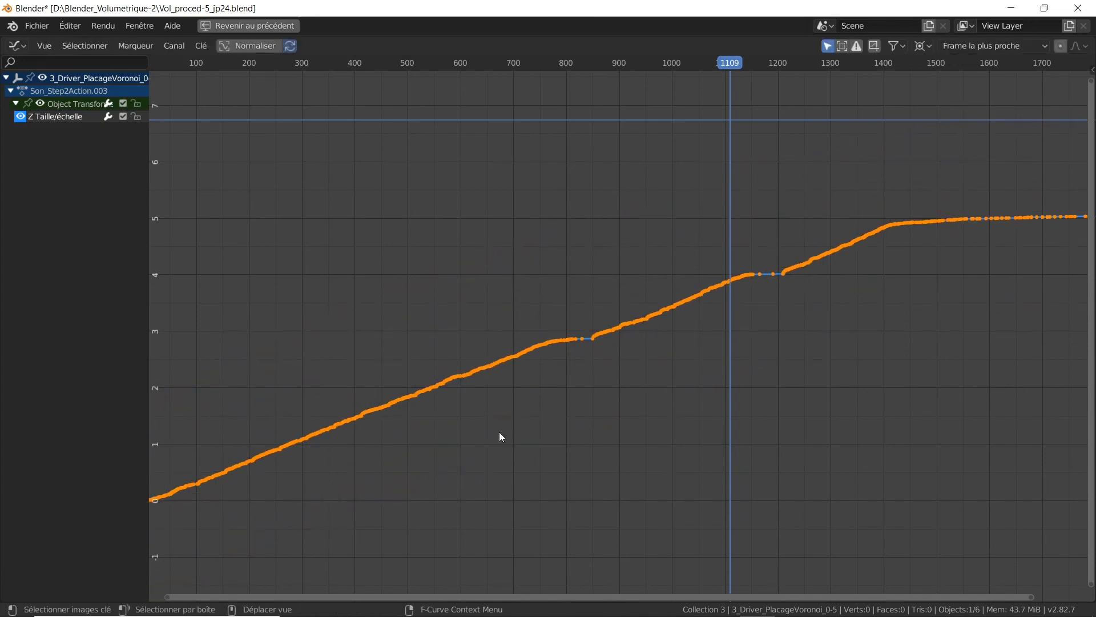
key("ctrl+space")
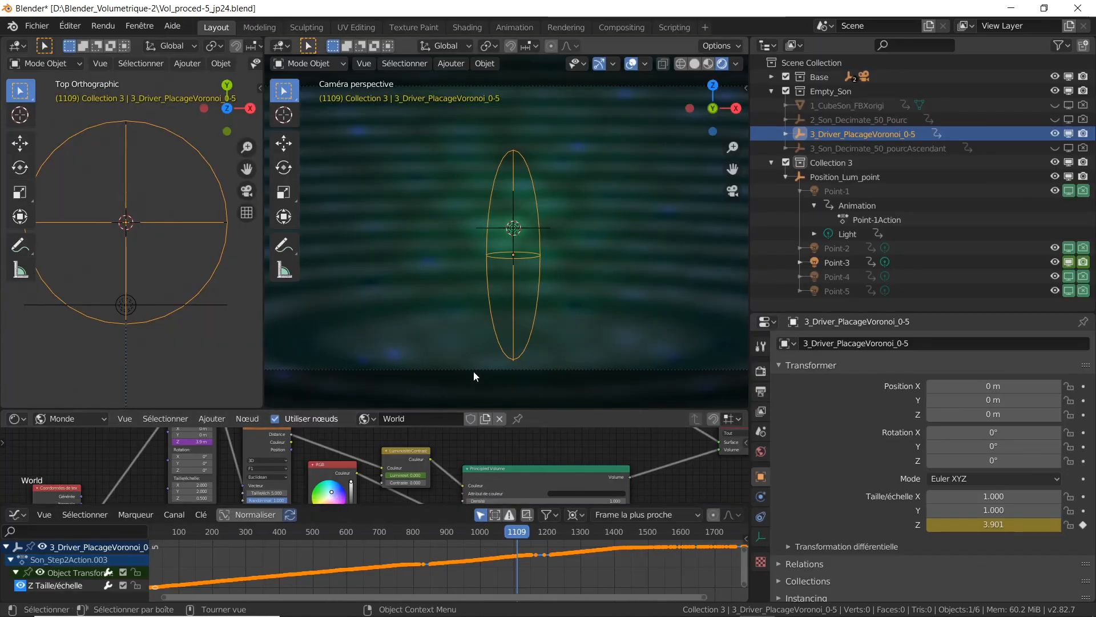